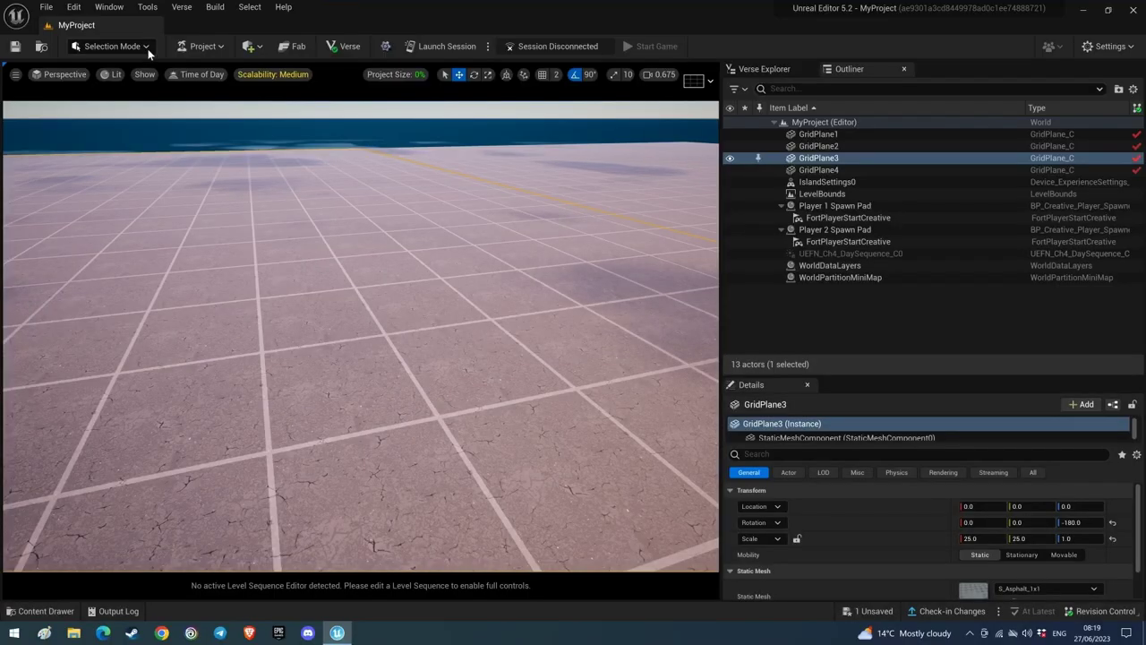
Switch to Modeling Mode and start the CubeGrid tool.
click(133, 92)
click(134, 97)
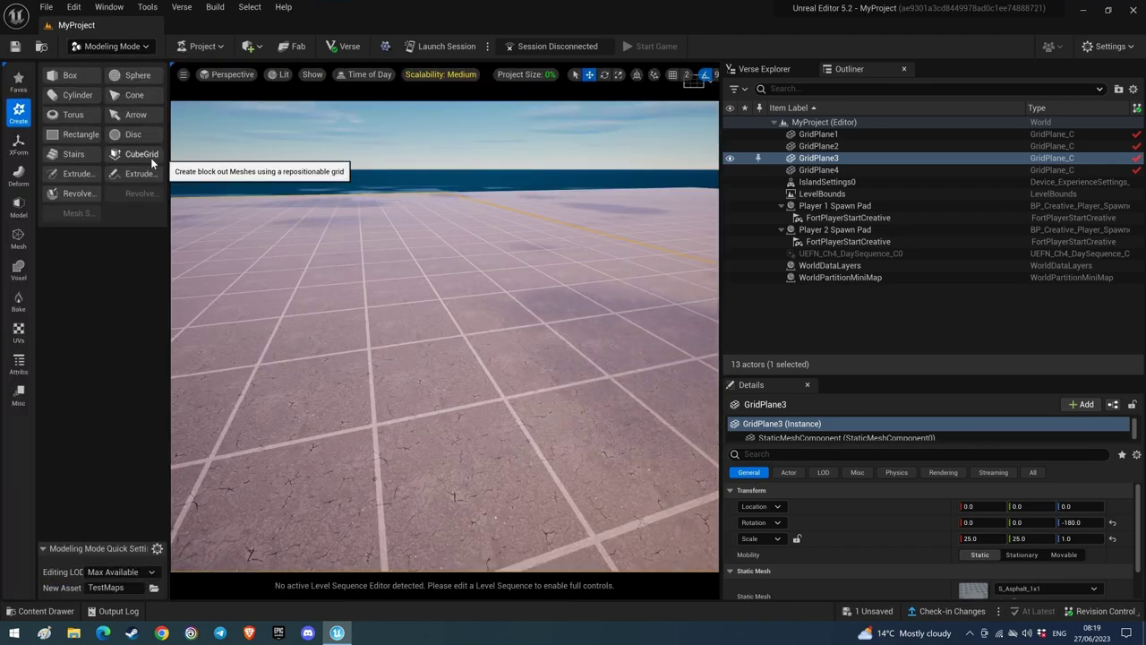
click(141, 154)
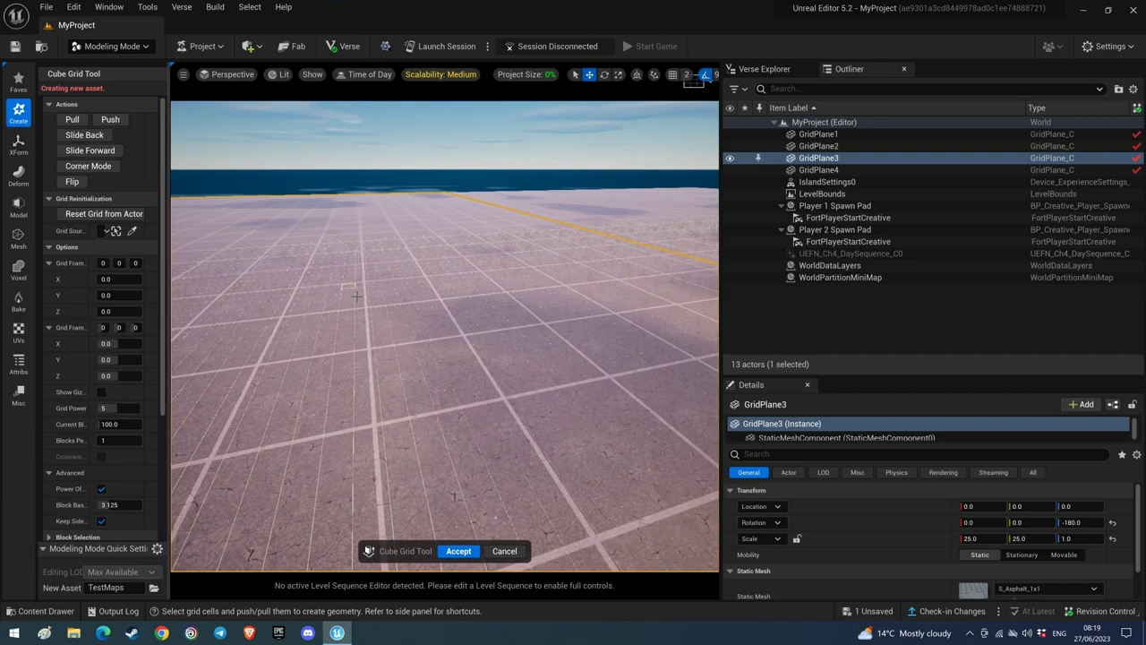
Select one grid cell on the floor and pull it up into a column three blocks high.
right_drag(344, 384, 229, 407)
right_drag(640, 428, 681, 380)
right_drag(344, 381, 374, 314)
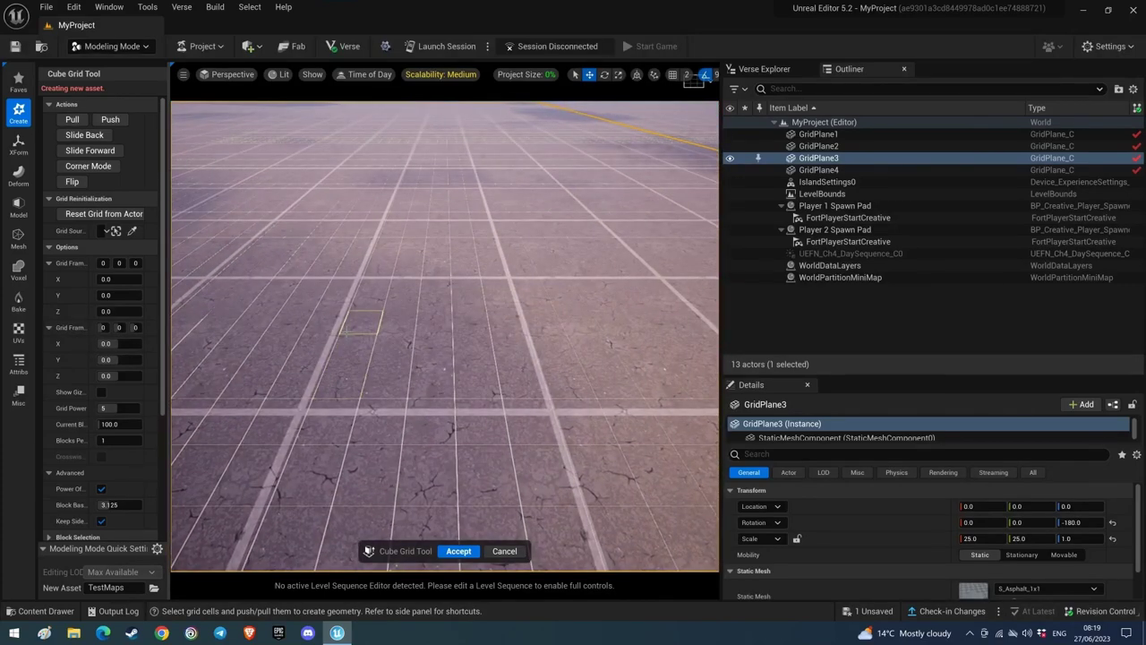
click(357, 324)
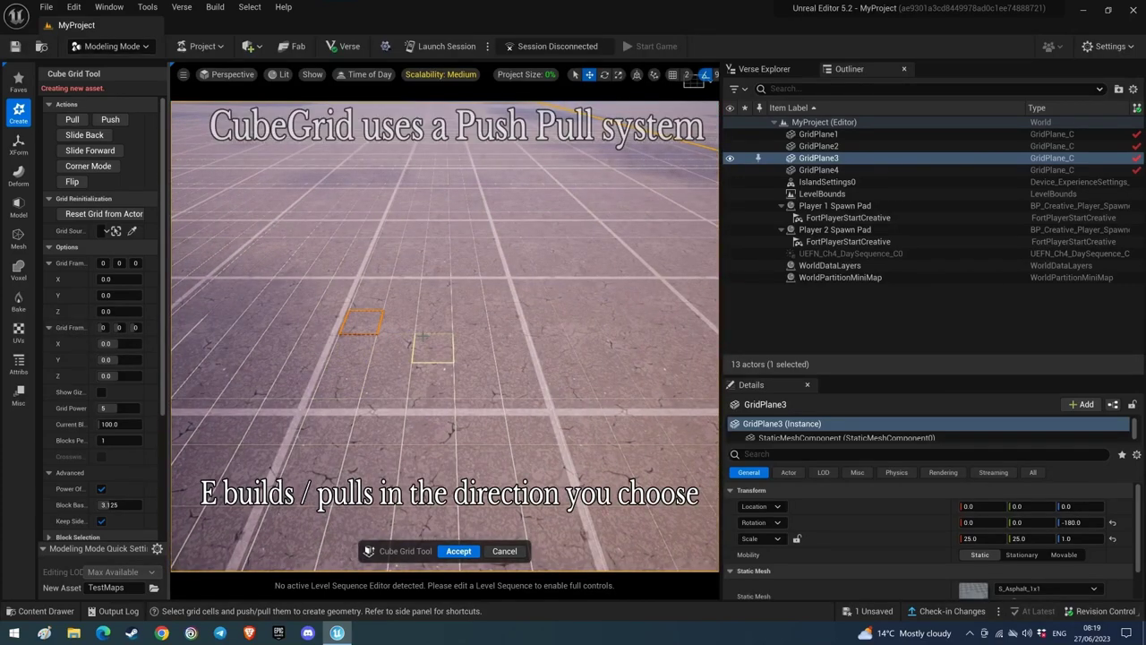
key(e)
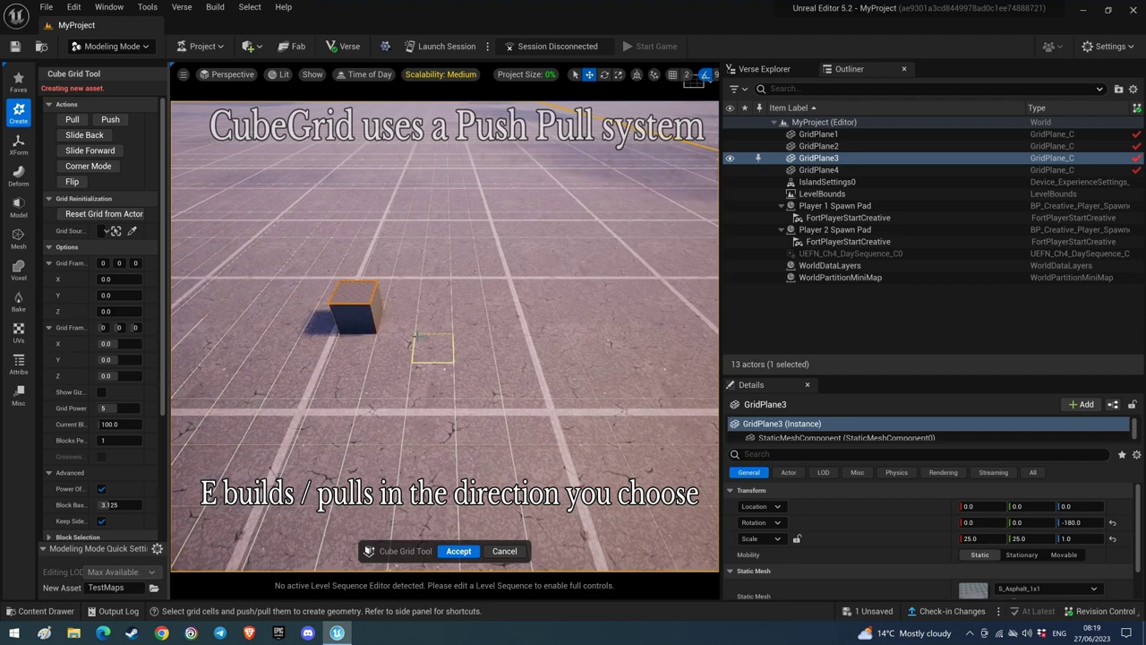
key(e)
key(e)
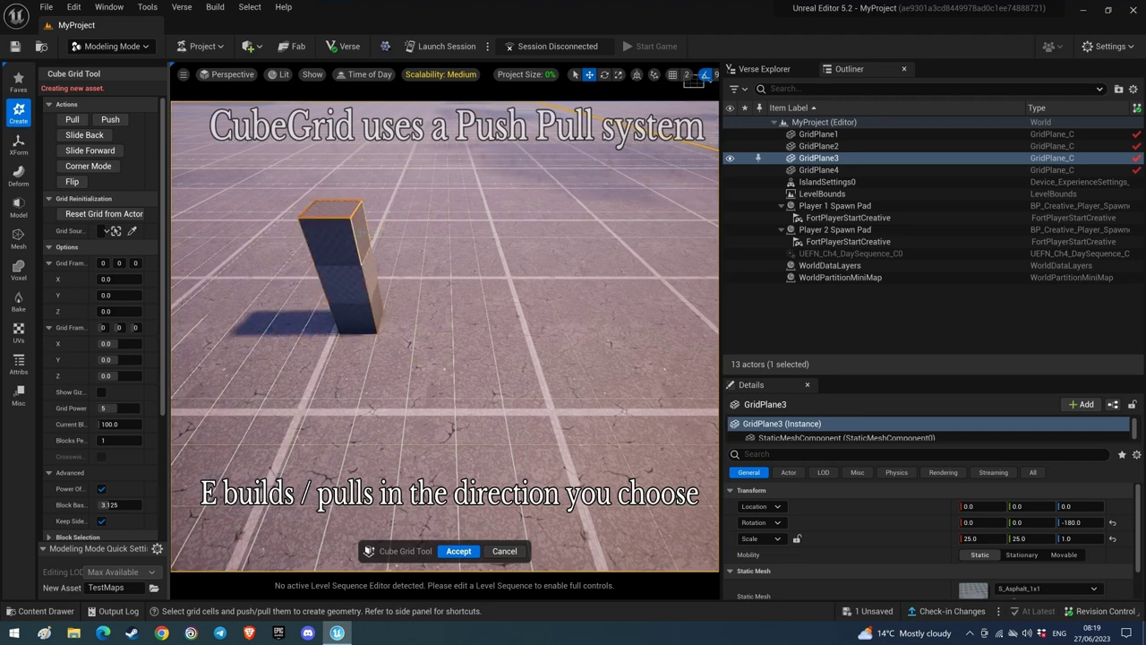
Pull the top block's side face out three blocks, and the arm's end block forward two blocks.
click(368, 237)
key(e)
key(e)
key(e)
click(474, 244)
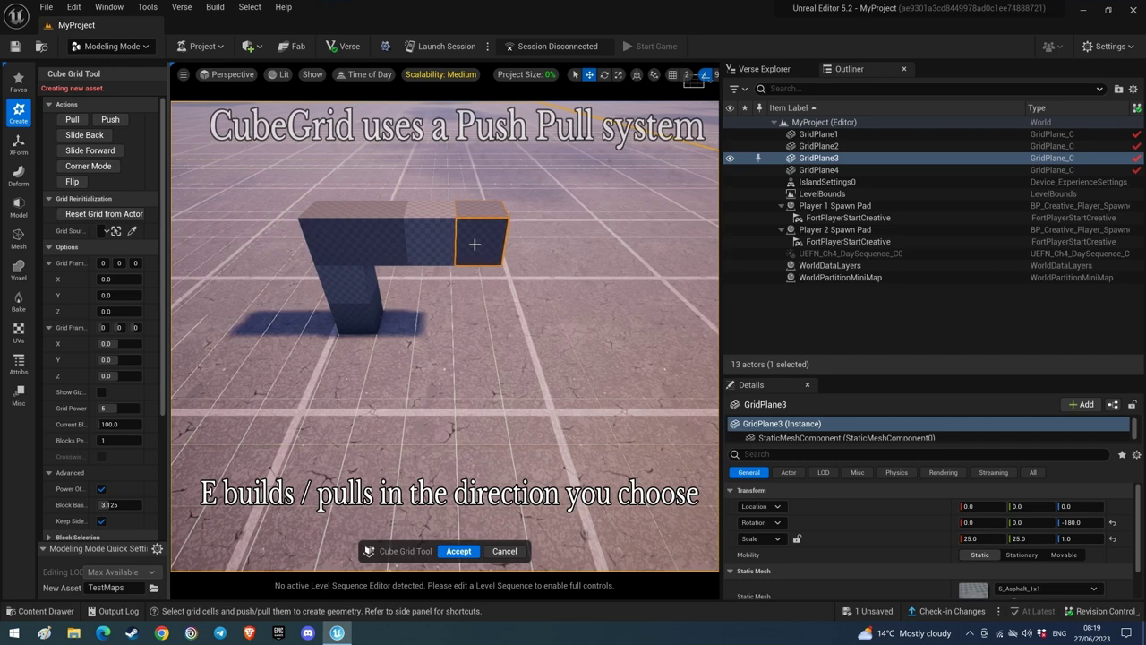
key(e)
key(e)
Pull the column's top block forward one block and raise the arm's adjoining top face one block.
click(326, 245)
key(e)
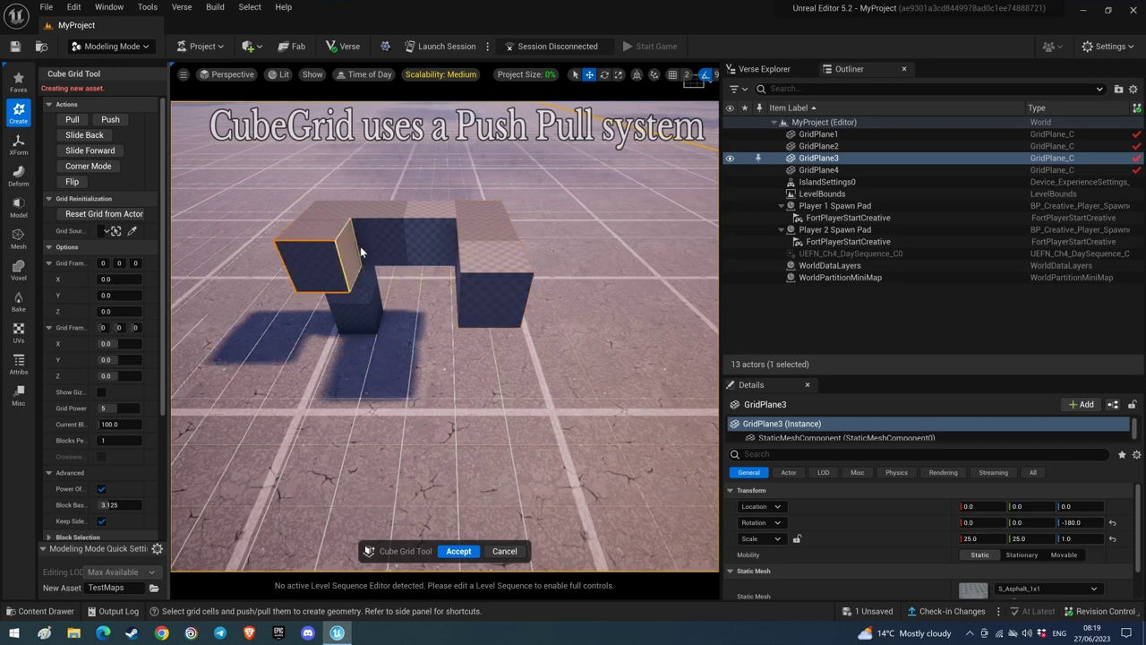
click(376, 212)
key(e)
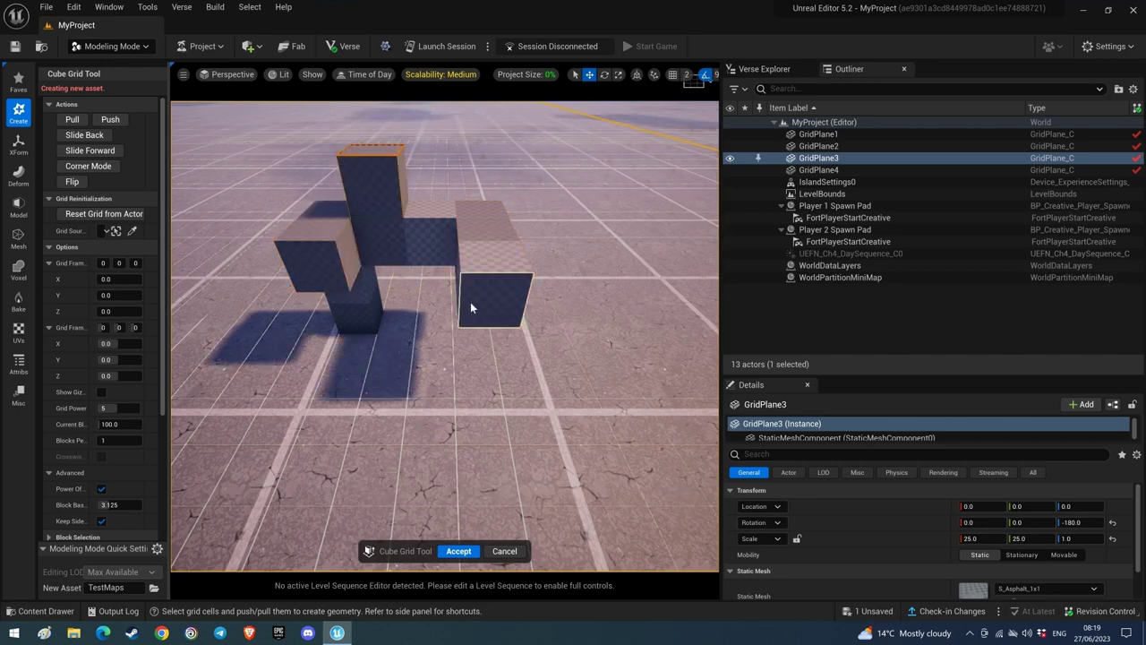
Push the selected faces back block by block to delete the arm, the raised block and the column.
click(470, 303)
key(q)
key(q)
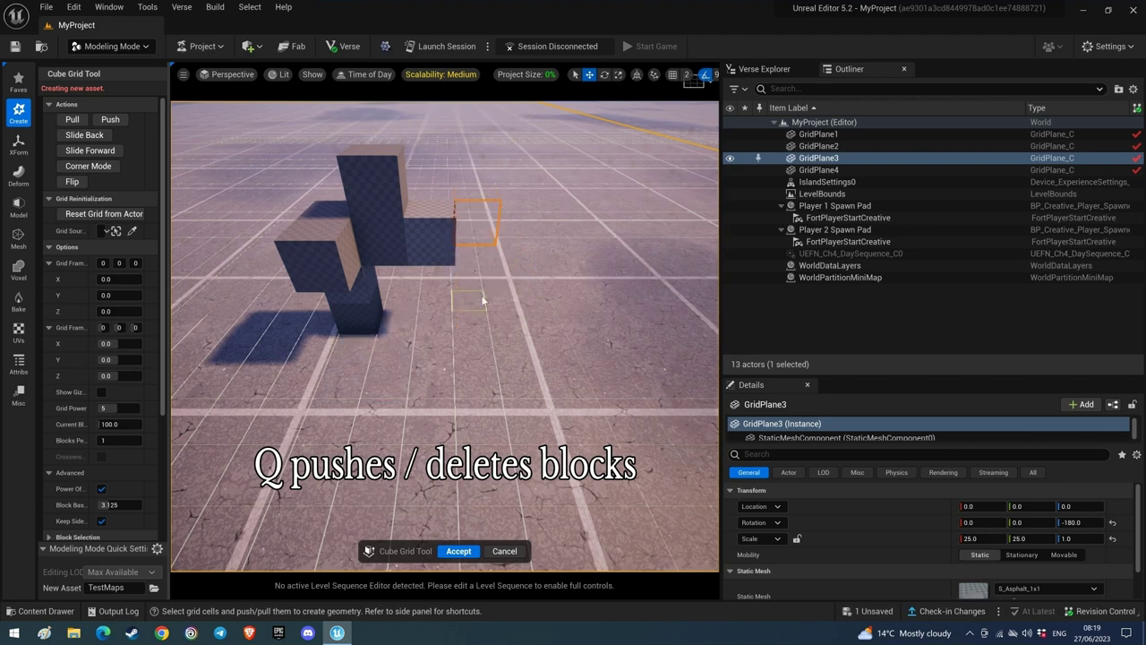
key(q)
drag(377, 185, 370, 302)
key(q)
key(q)
click(336, 264)
key(q)
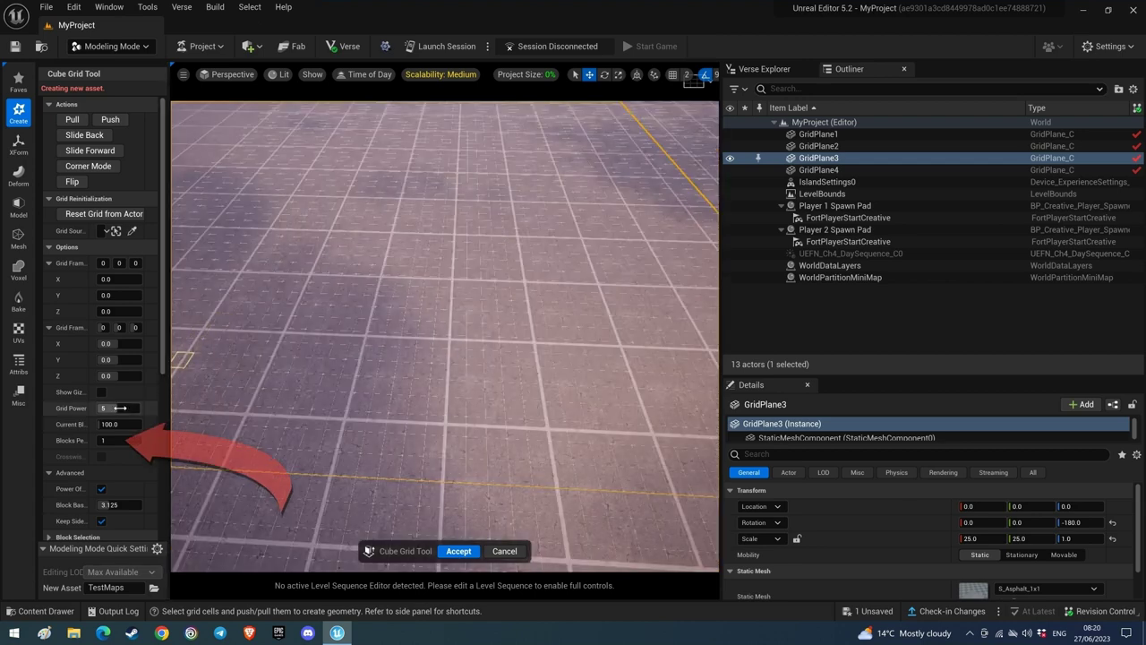
Set Blocks Per Step to 10 and pull the selected floor cell up into a tall column.
click(115, 440)
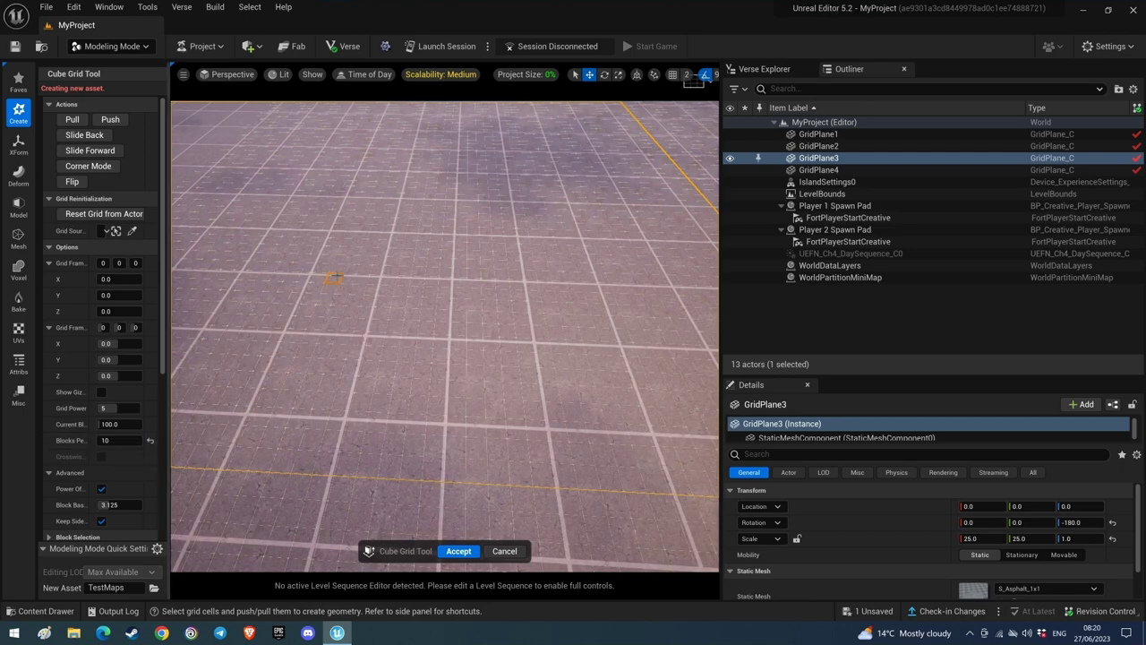
key(e)
key(s)
right_drag(394, 320, 353, 267)
key(e)
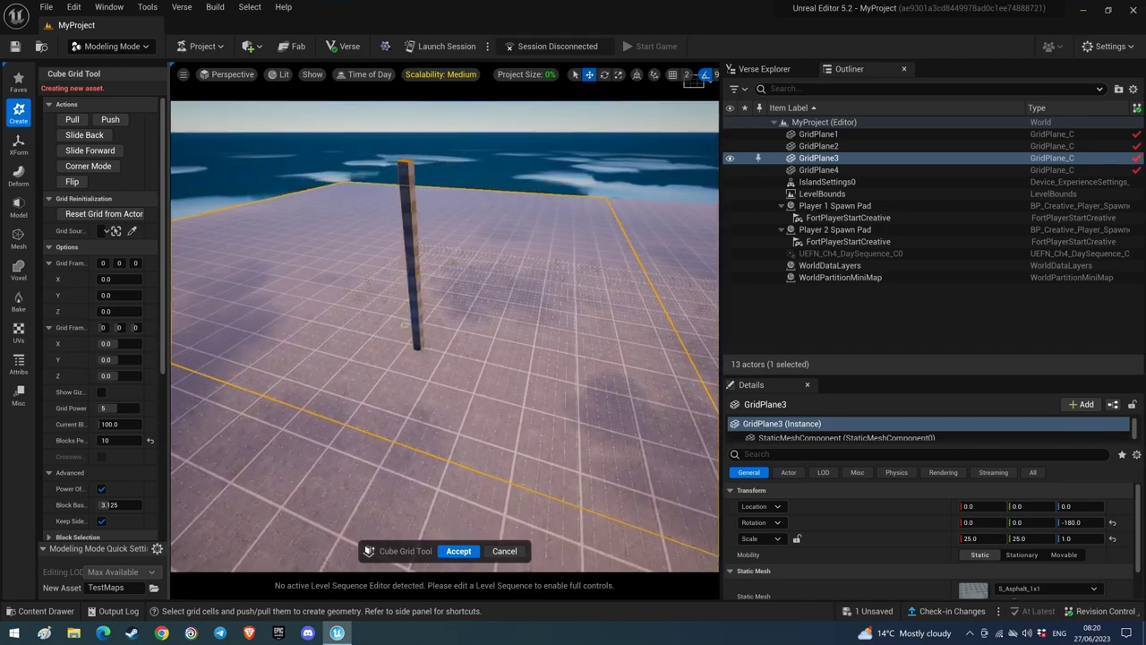
key(e)
right_drag(570, 381, 570, 408)
Undo the pulls that built the tall column.
key(ctrl+z)
key(ctrl+z)
key(ctrl+z)
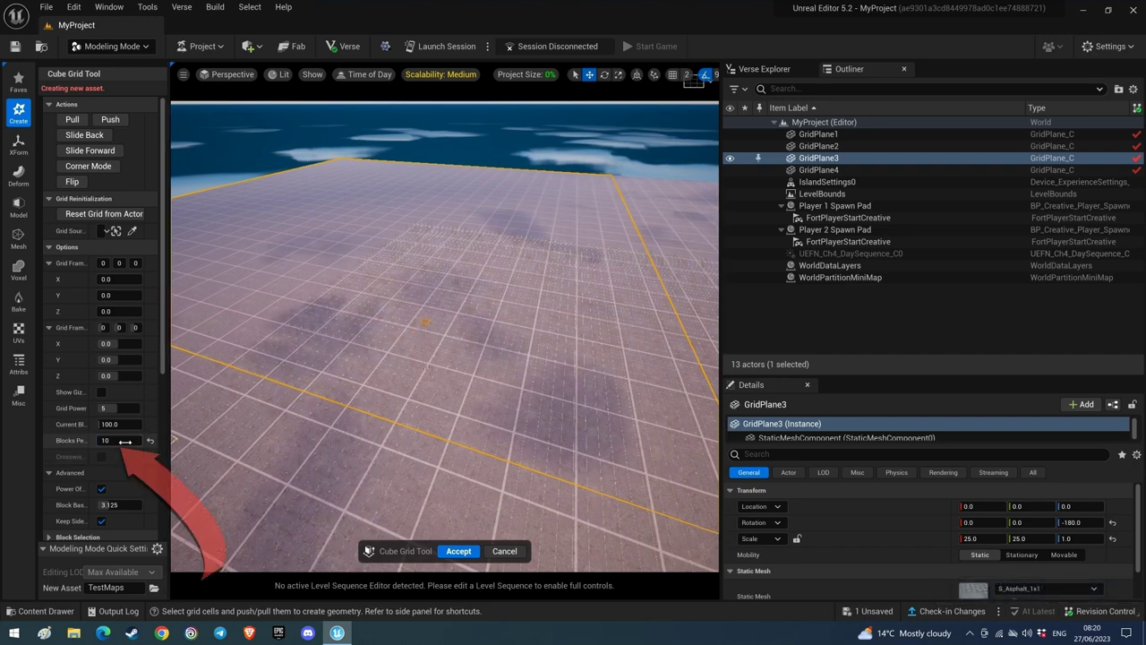
Set Blocks Per Step to 100, try pulling a floor cell up by one step, and undo the pull.
click(121, 440)
text(100)
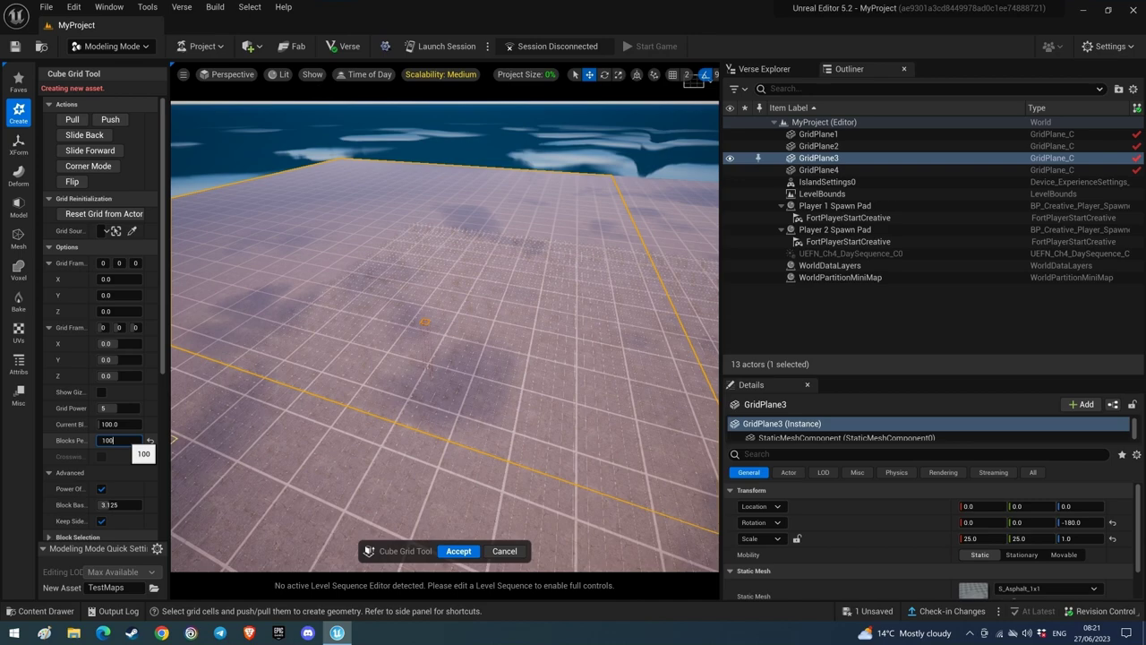
click(556, 325)
key(e)
right_drag(476, 430, 500, 387)
right_drag(461, 482, 499, 294)
right_drag(476, 358, 476, 414)
key(ctrl+z)
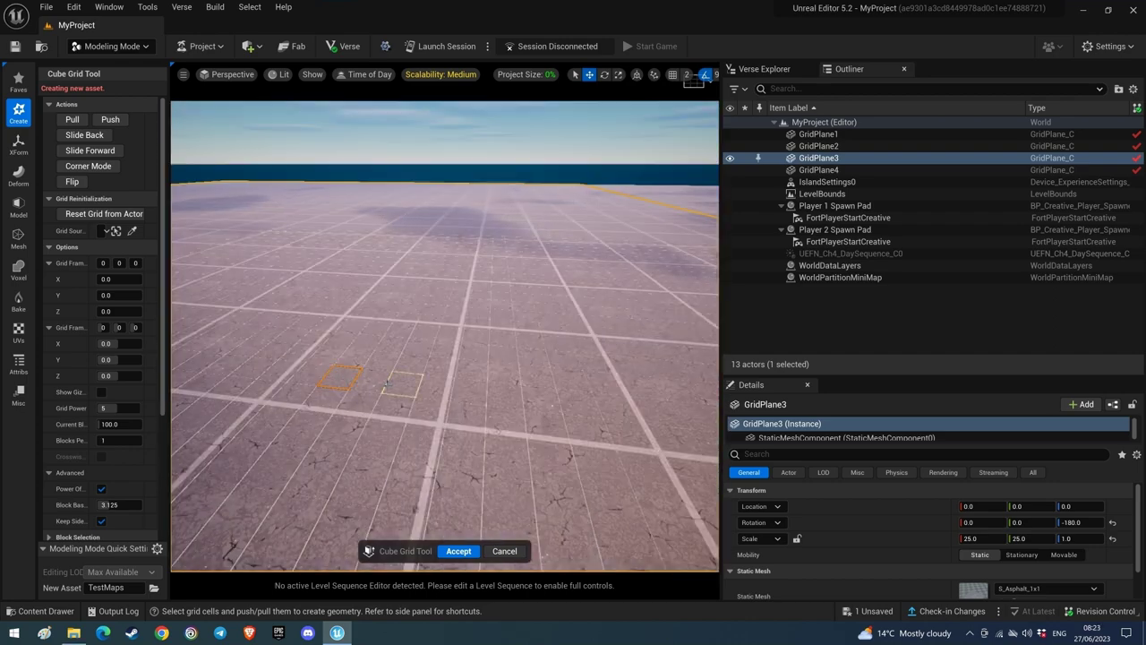
Reduce the grid power to 4 (block size 50) and pull up a cube from the floor.
right_drag(387, 383, 439, 461)
key(w)
key(a)
key(ctrl+q)
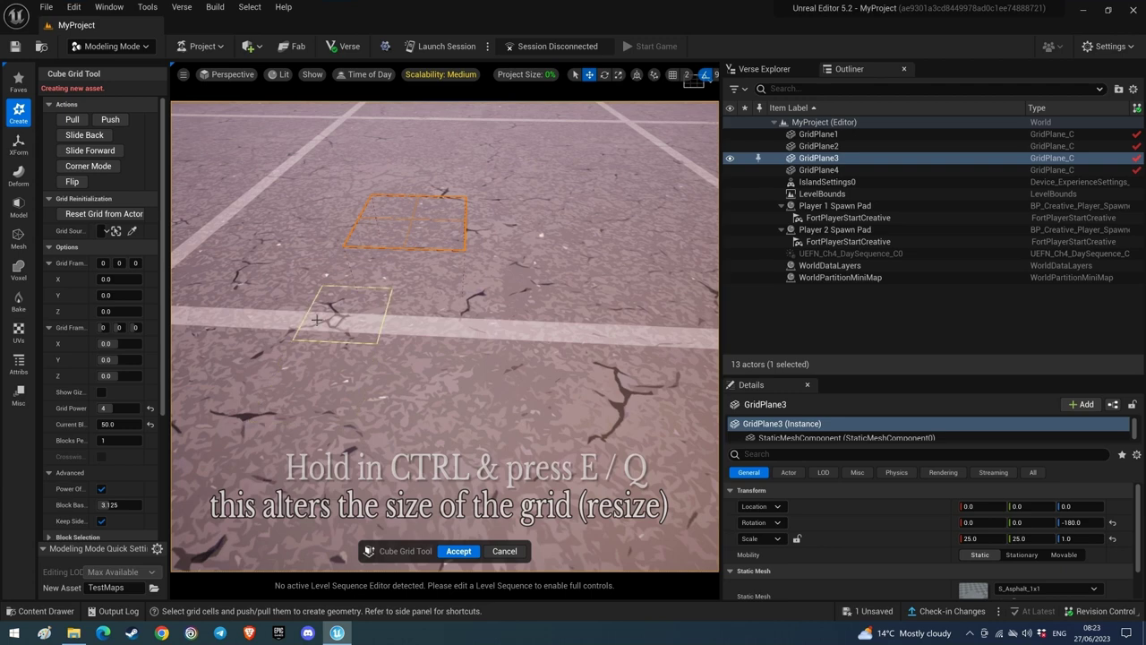
key(e)
Reduce the grid power to 3 (block size 25) and pull up a smaller block beside the cube.
right_drag(351, 324, 322, 269)
key(s)
key(w)
click(425, 334)
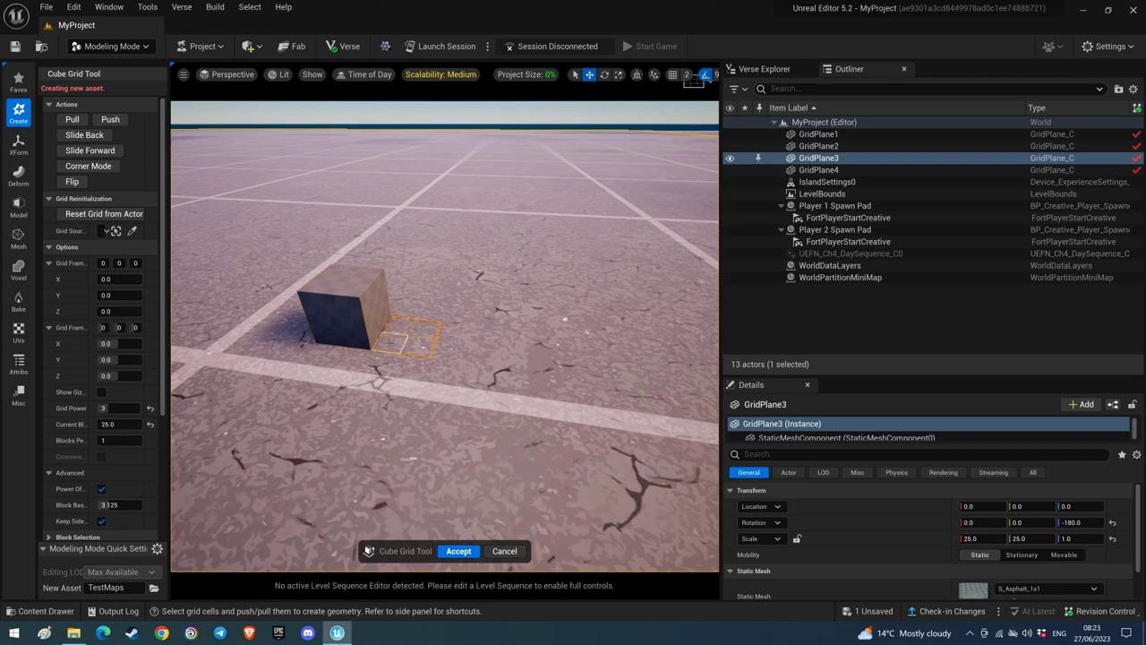
key(e)
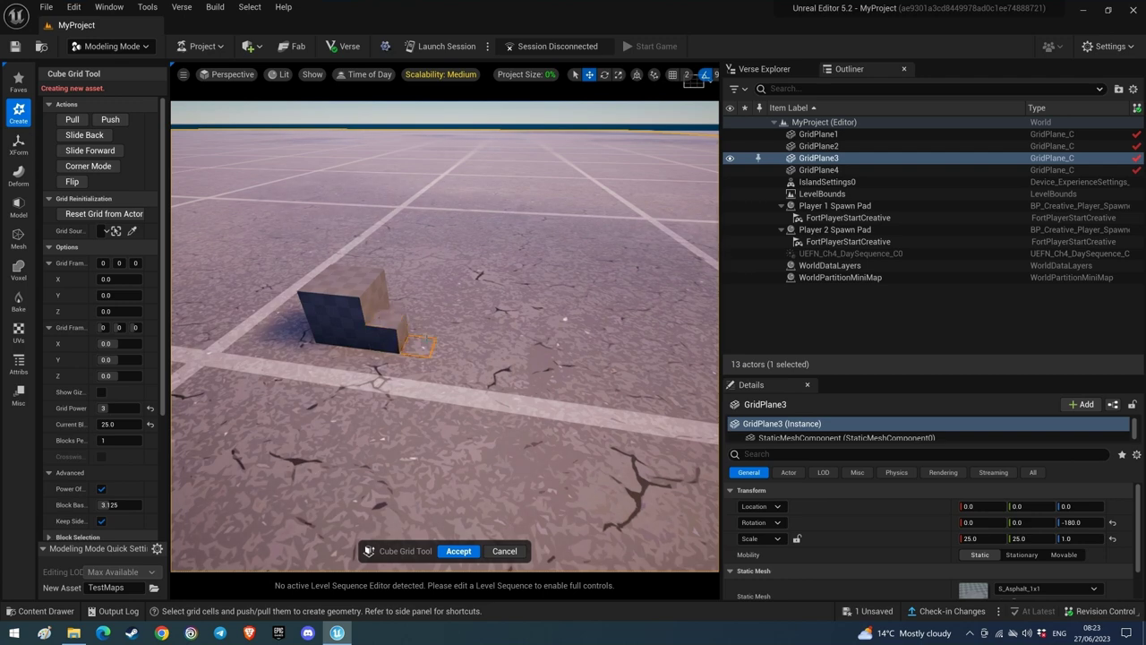
Lower the grid power to 2 and to 1, pulling up an ever smaller block at the end of the steps each time.
key(ctrl+q)
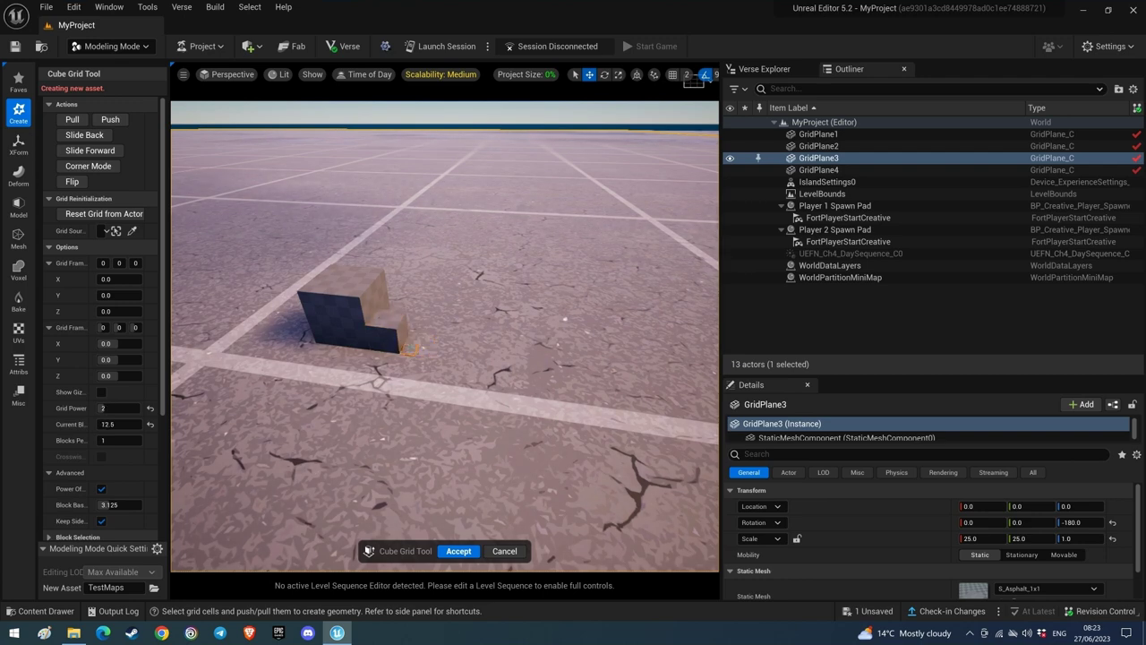
click(410, 361)
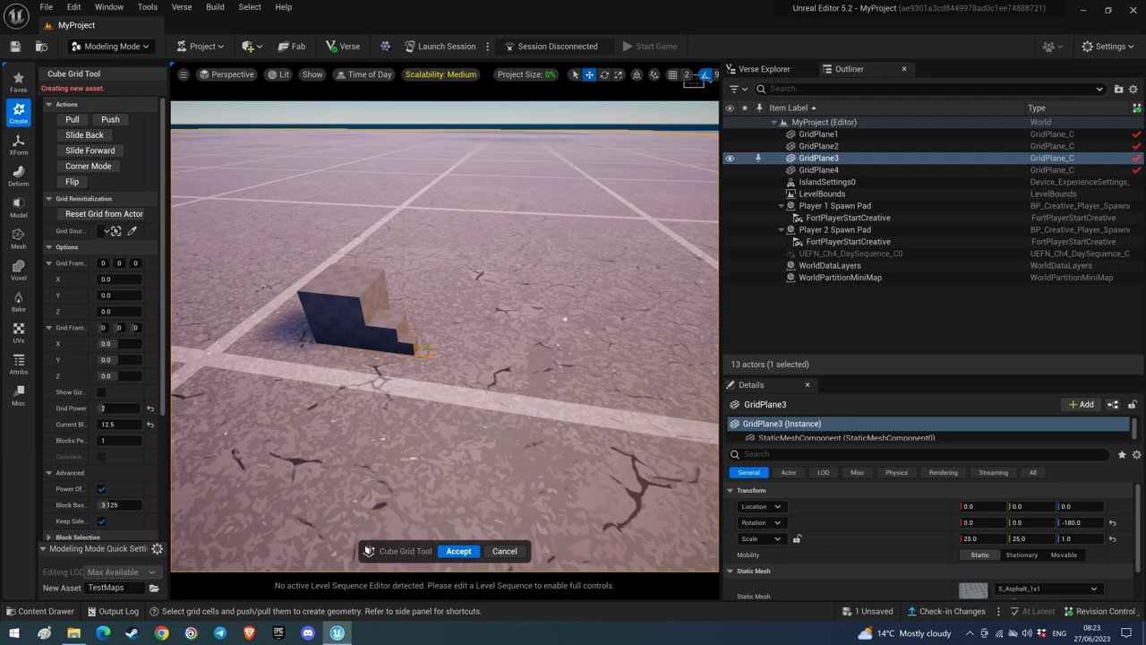
key(w)
right_drag(460, 376, 448, 402)
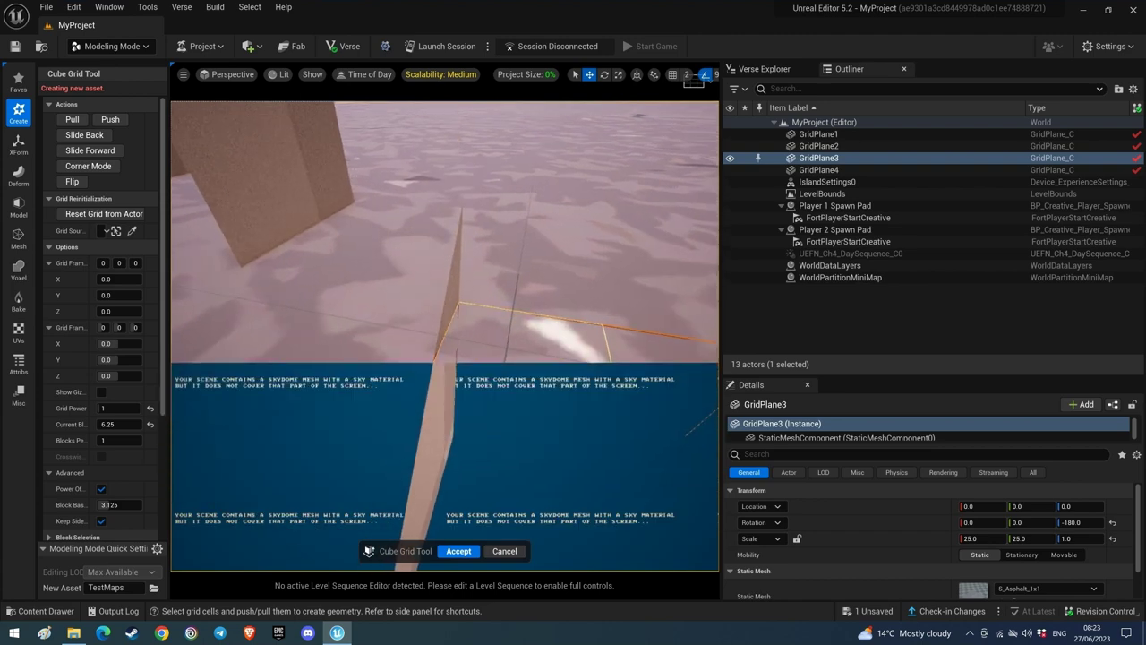
scroll(452, 357, down, 3)
key(e)
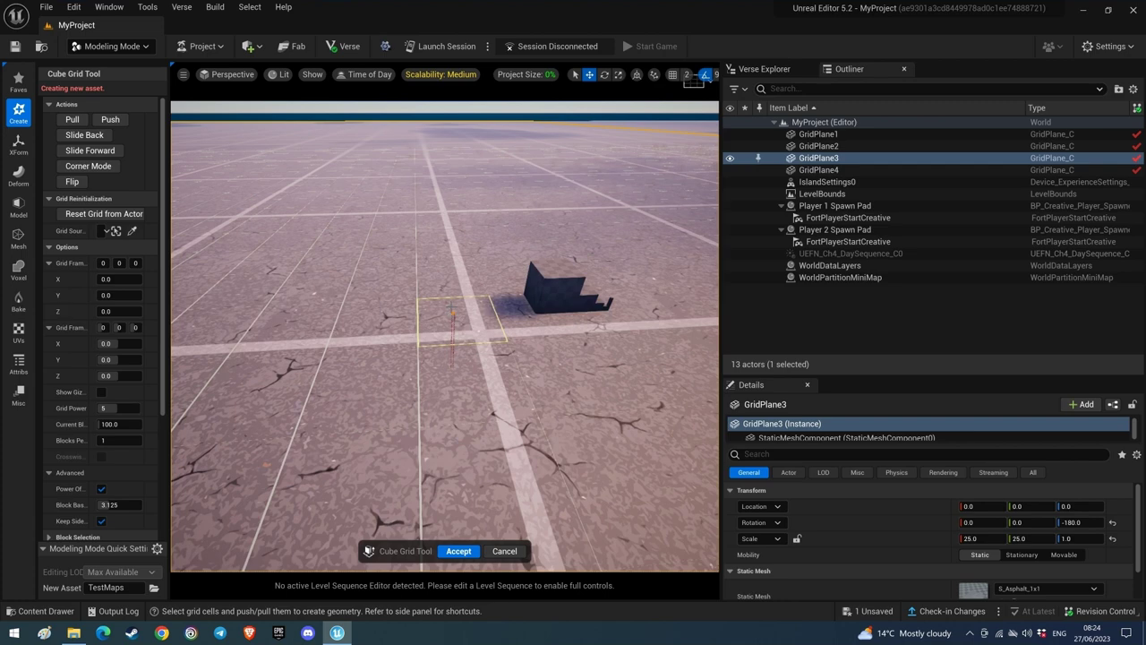
Pull up a block beside the small steps, and a larger one at grid power 7 (block size 400).
key(e)
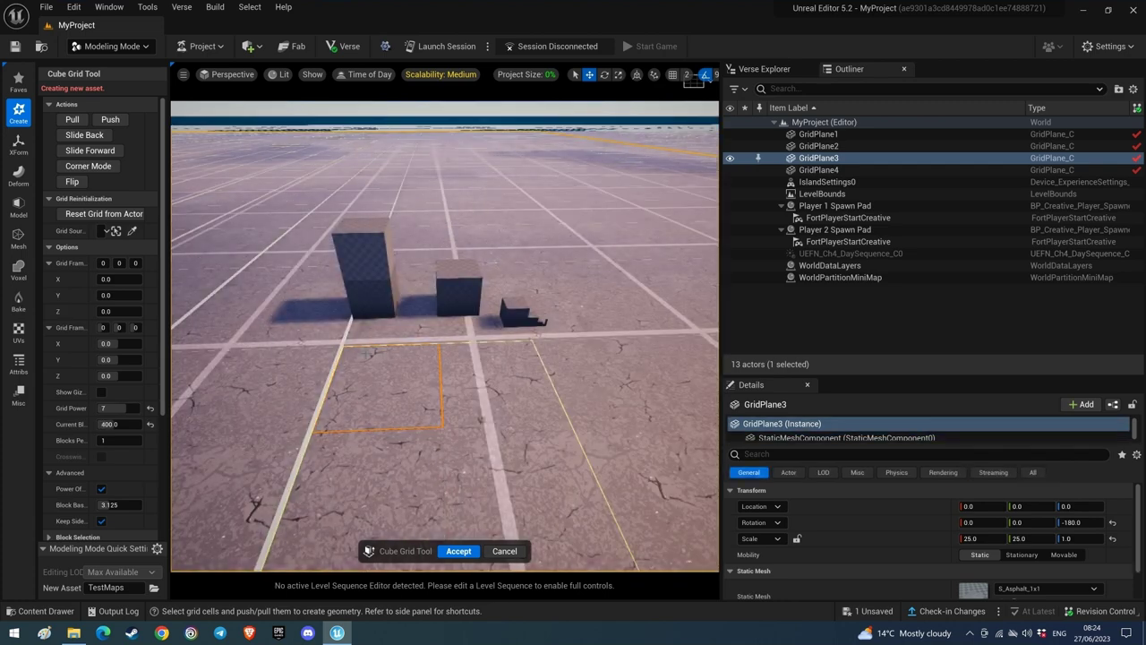
click(367, 354)
key(e)
key(s)
right_drag(365, 389, 448, 360)
key(d)
key(w)
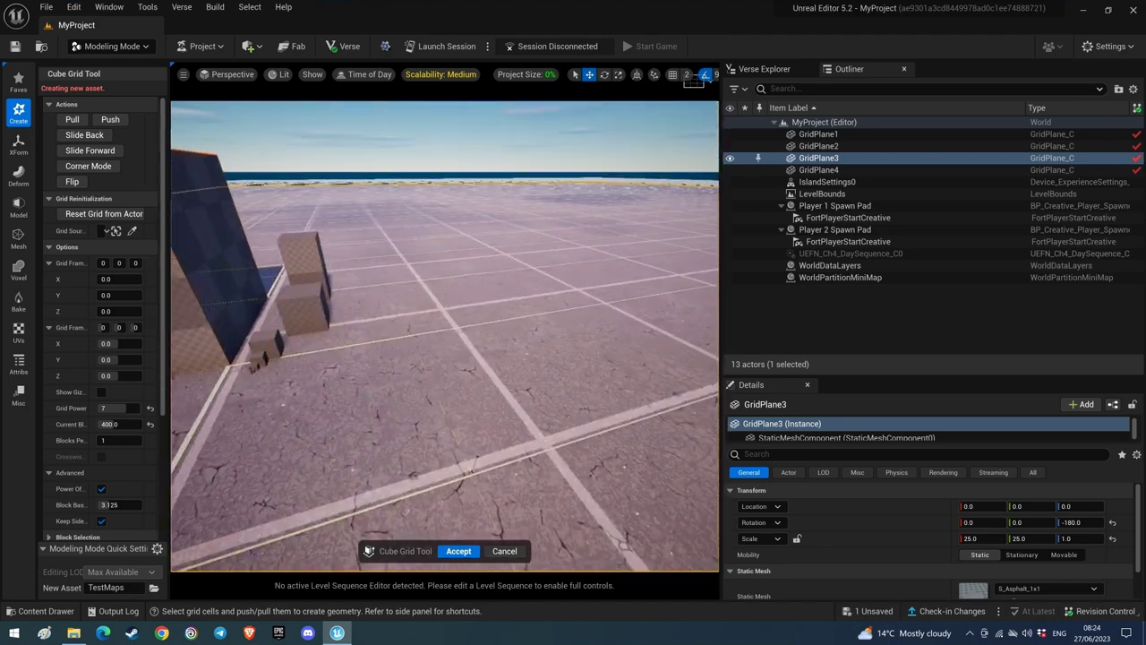
Raise the grid power to 9 (block size 1600) and pull up the large floor cell beside the existing blocks.
key(ctrl+e)
click(538, 394)
click(478, 284)
key(ctrl+e)
right_drag(478, 284, 478, 335)
key(s)
click(476, 281)
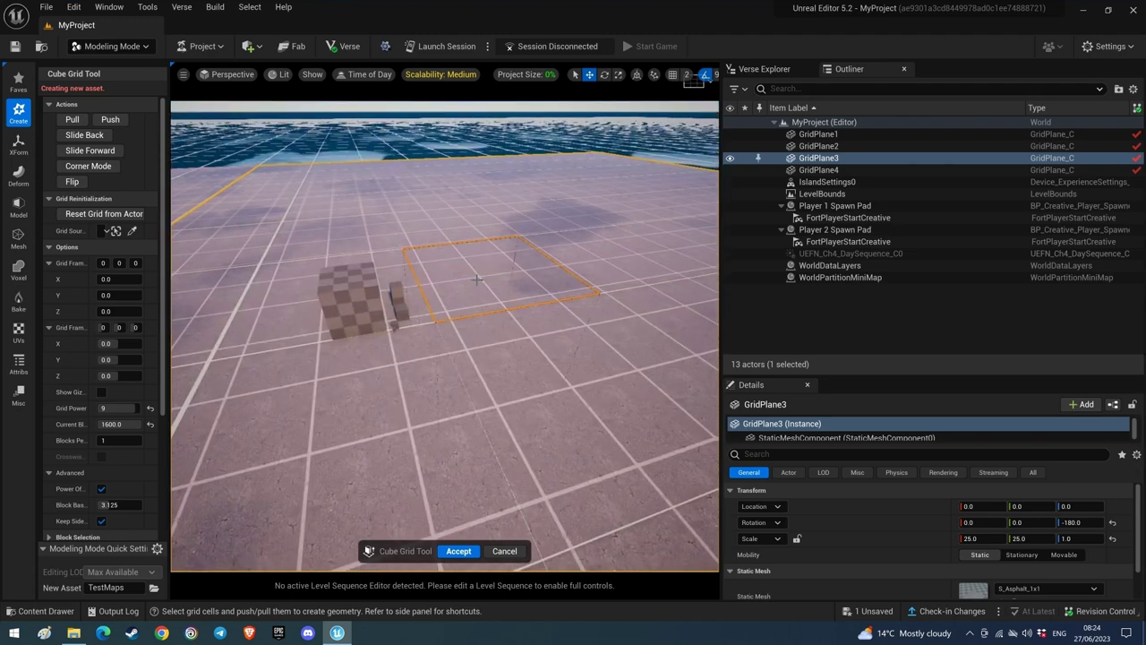
key(e)
right_drag(477, 279, 445, 247)
key(s)
key(w)
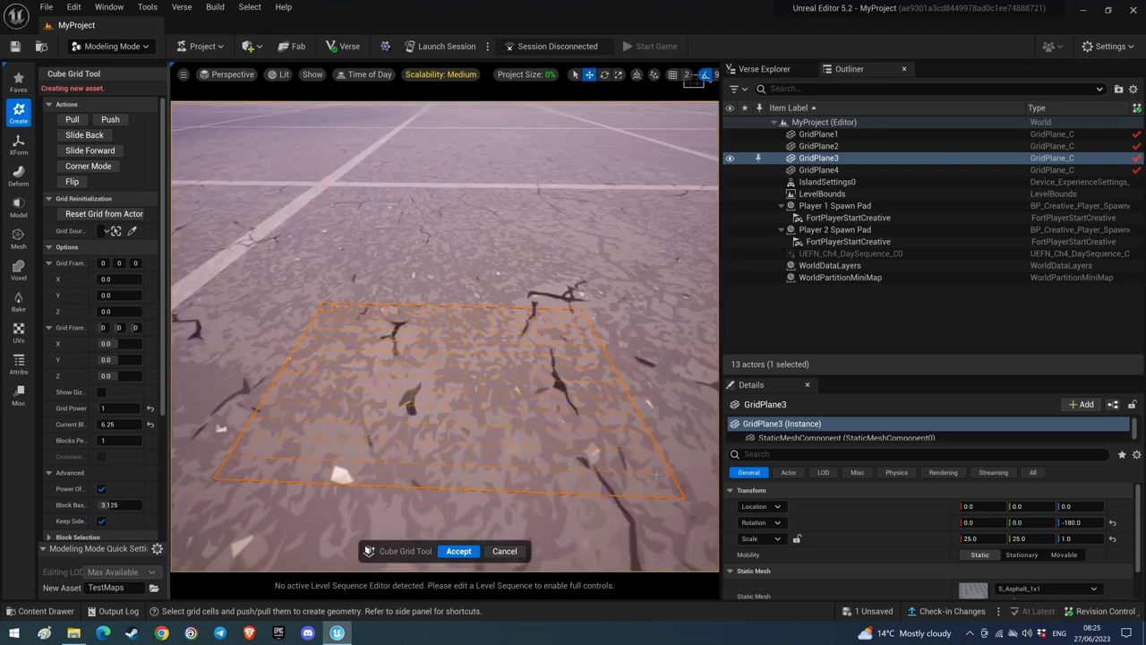
Pull the selected square of floor cells up in 6.25-unit blocks to form a low slab.
key(e)
key(s)
mouse_move(554, 471)
right_down()
mouse_move(556, 430)
mouse_move(562, 489)
right_up()
key(w)
right_drag(534, 418, 559, 403)
key(e)
key(e)
key(e)
key(e)
key(w)
key(s)
key(w)
right_drag(492, 418, 492, 405)
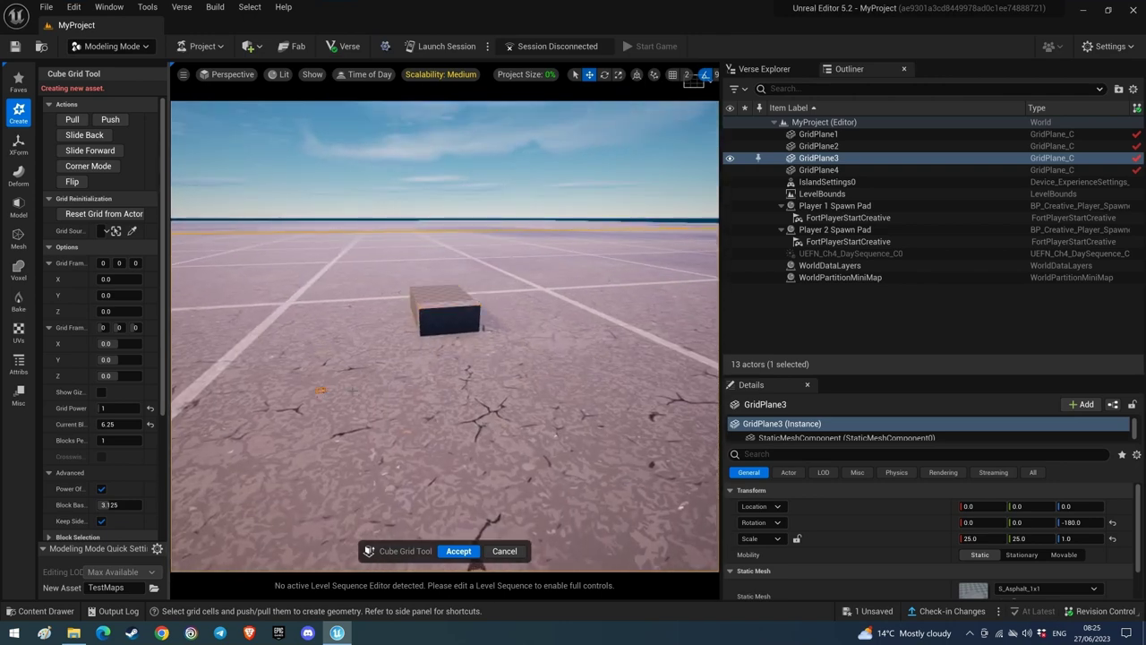
Pull a long, thin row of floor cells in front of the slab up into a low wall.
key(e)
key(e)
key(e)
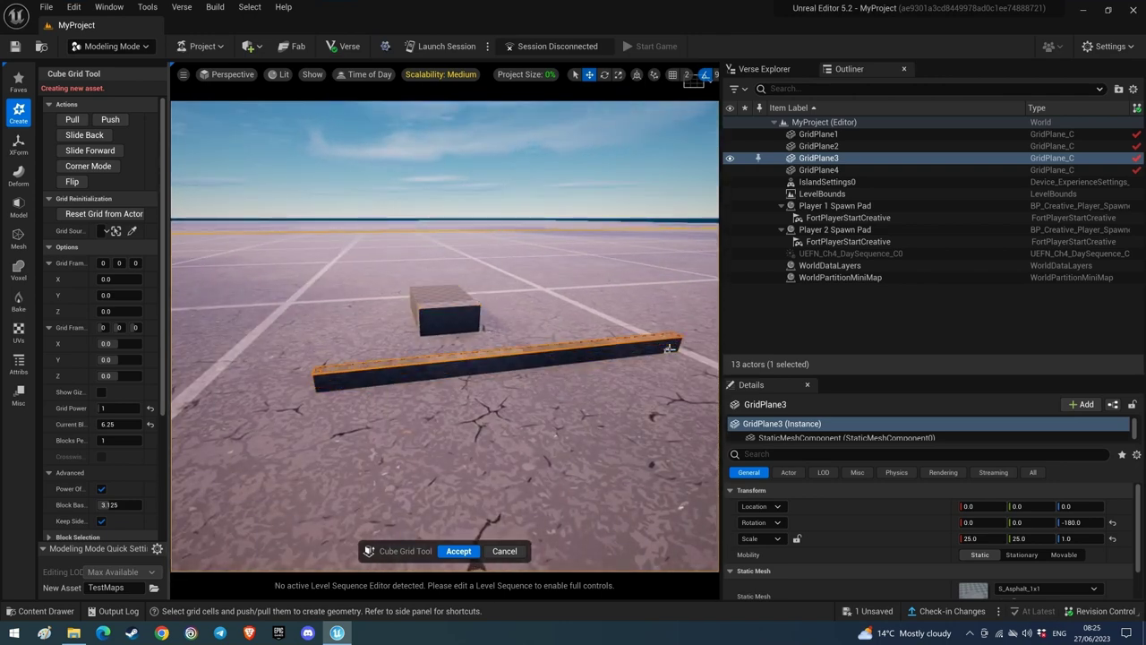
Set Blocks Per Step to 10 and select the entire top face of the low wall.
click(126, 439)
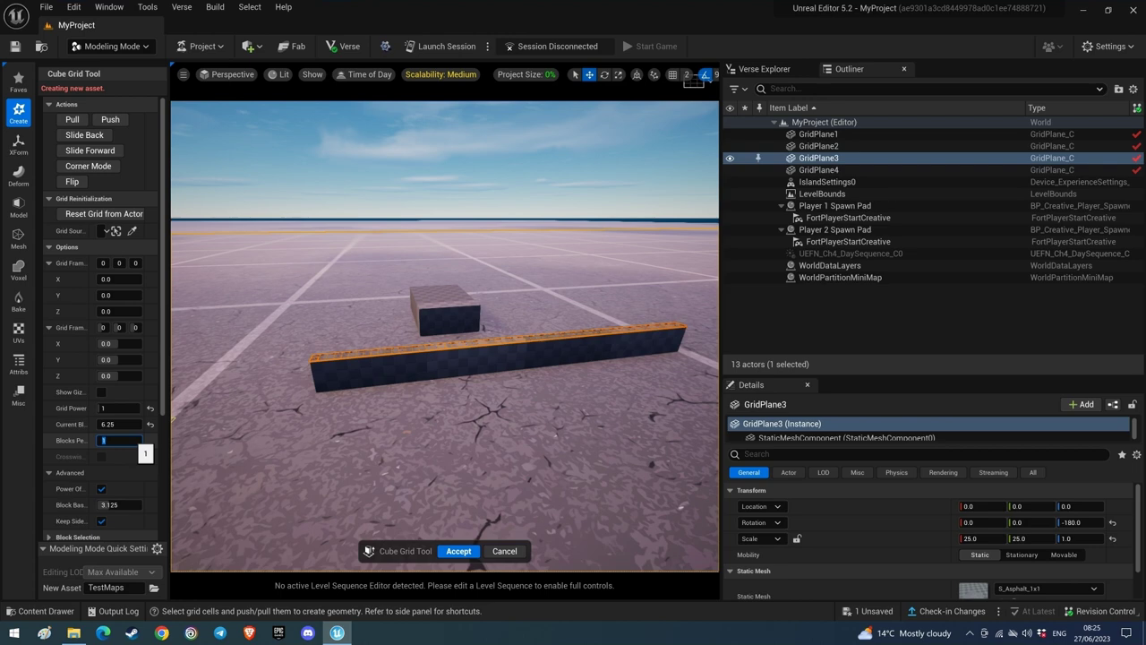
text(10)
key(Return)
key(w)
right_drag(445, 394, 510, 479)
key(s)
drag(339, 465, 678, 352)
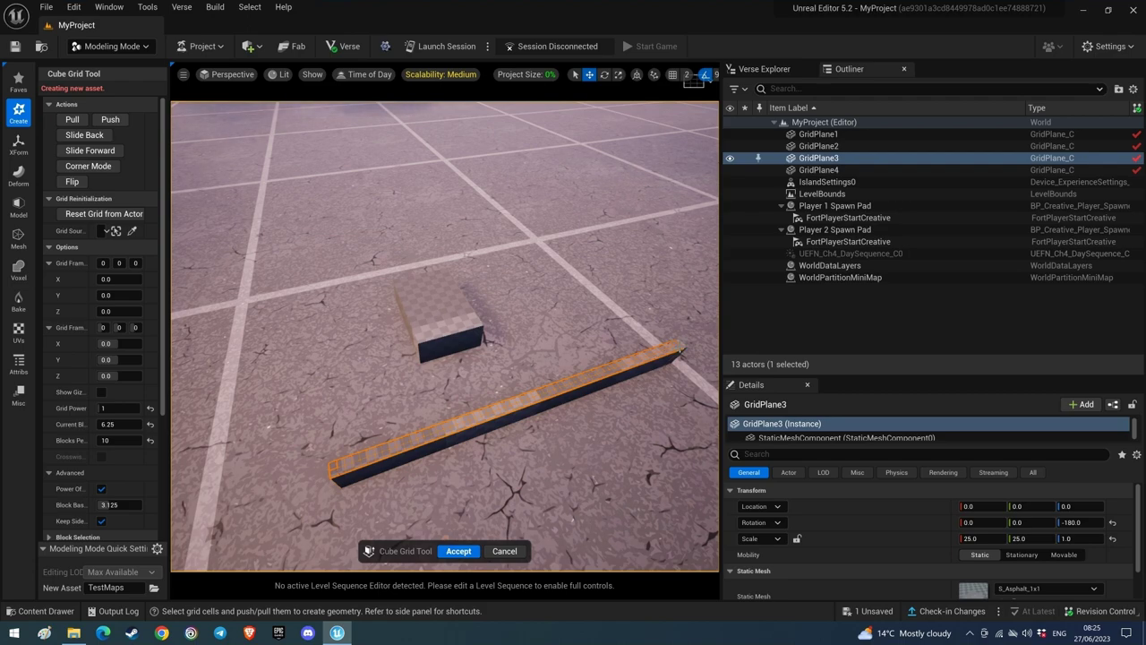
Pull the low wall's top face up repeatedly in steps of 10 blocks to make a tall wall.
right_drag(598, 444, 595, 332)
key(s)
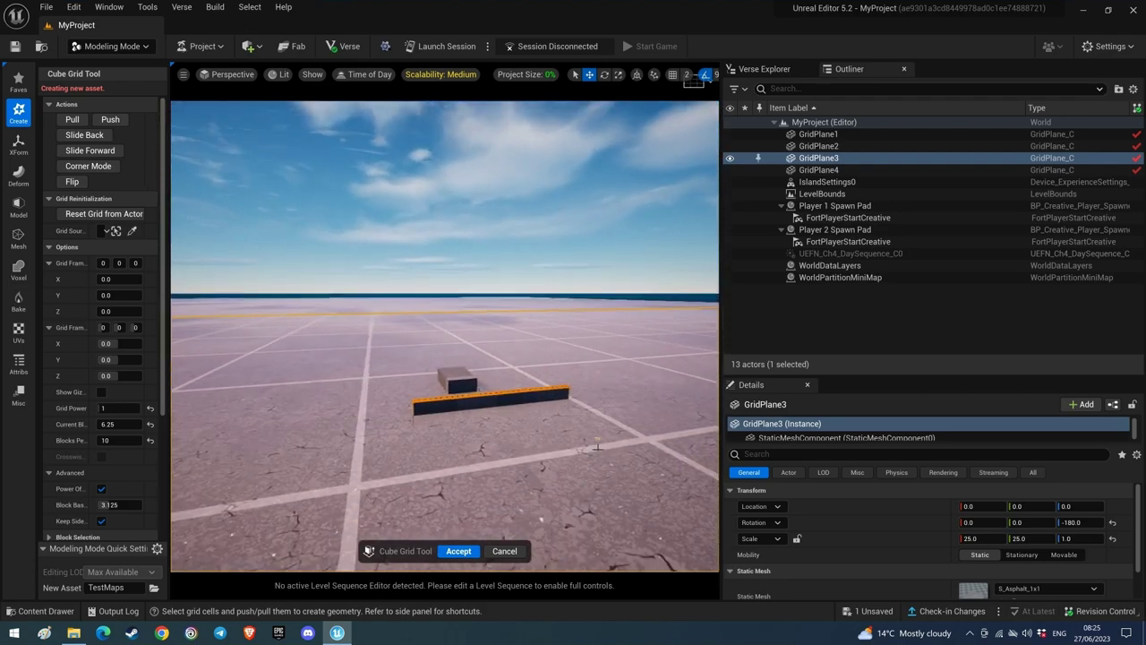
key(e)
key(e)
key(e)
key(e)
key(e)
key(e)
key(e)
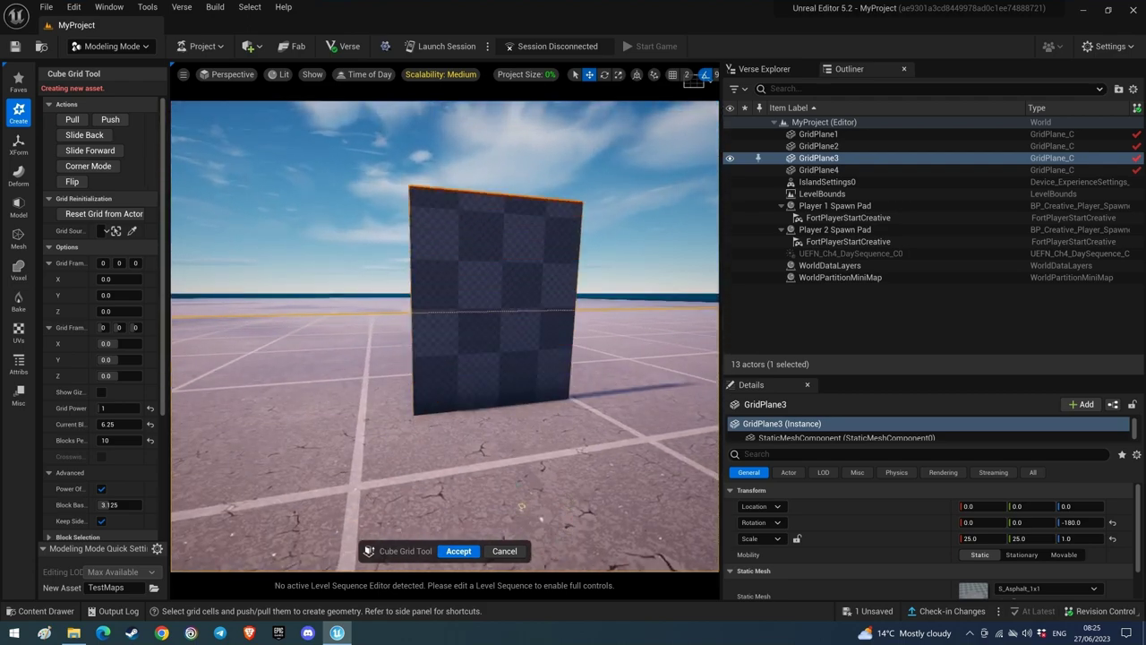
right_drag(569, 501, 663, 488)
key(a)
mouse_move(557, 537)
right_down()
mouse_move(591, 536)
mouse_move(573, 528)
right_up()
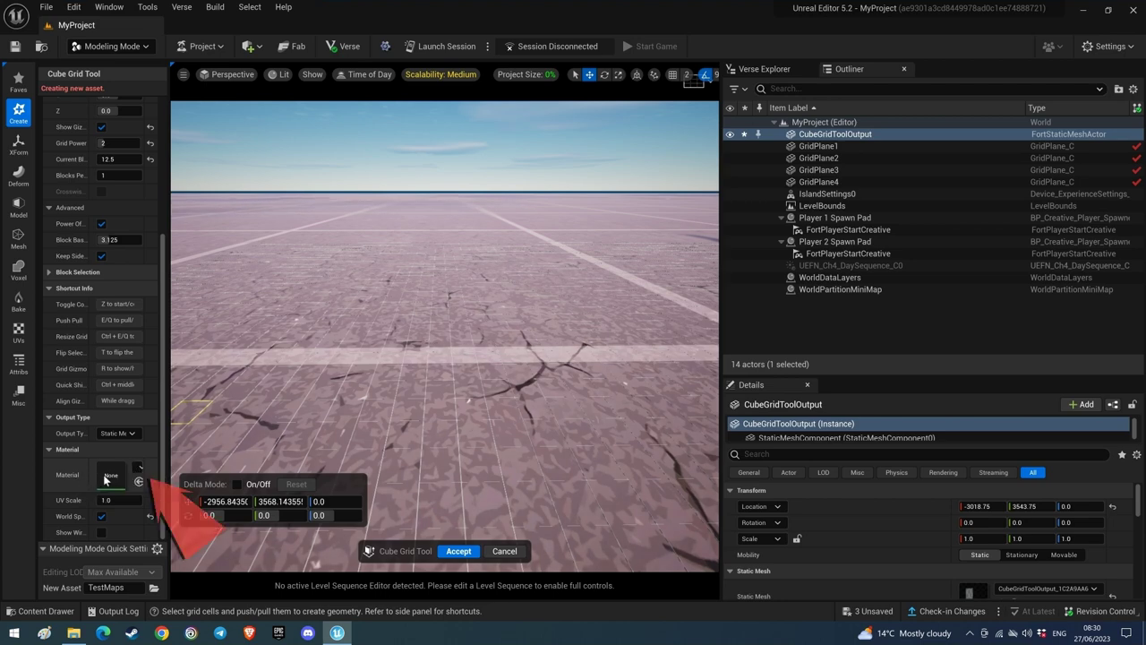
Search the materials for "yellow" and set the block material to MI Simple PureYellow Flat.
click(137, 468)
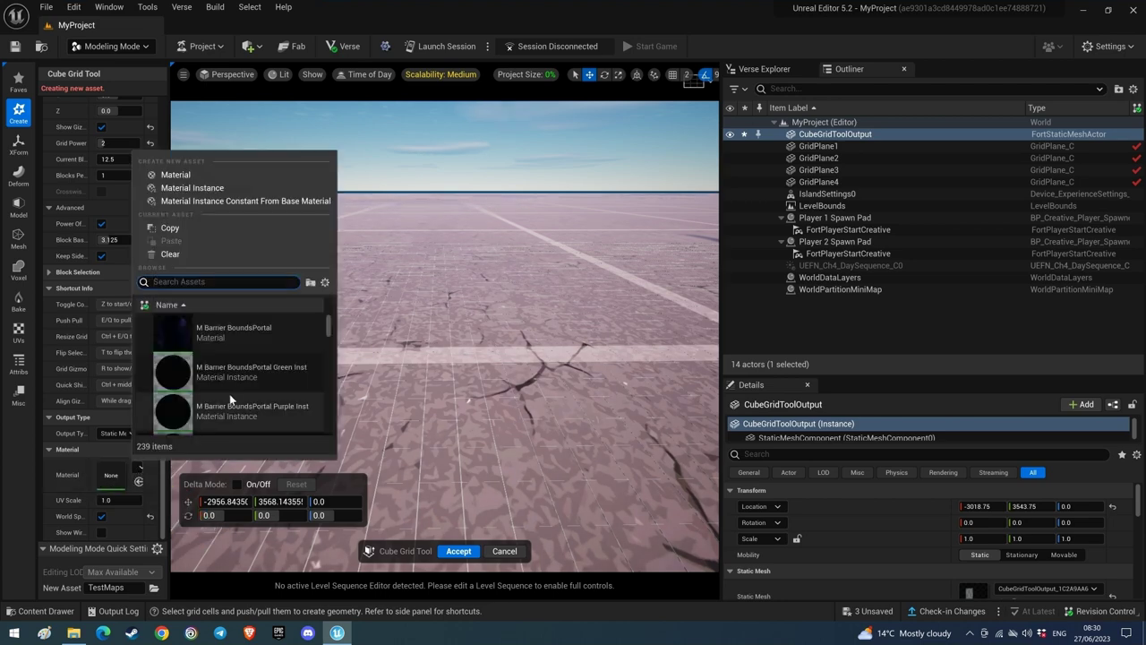
text(yellow)
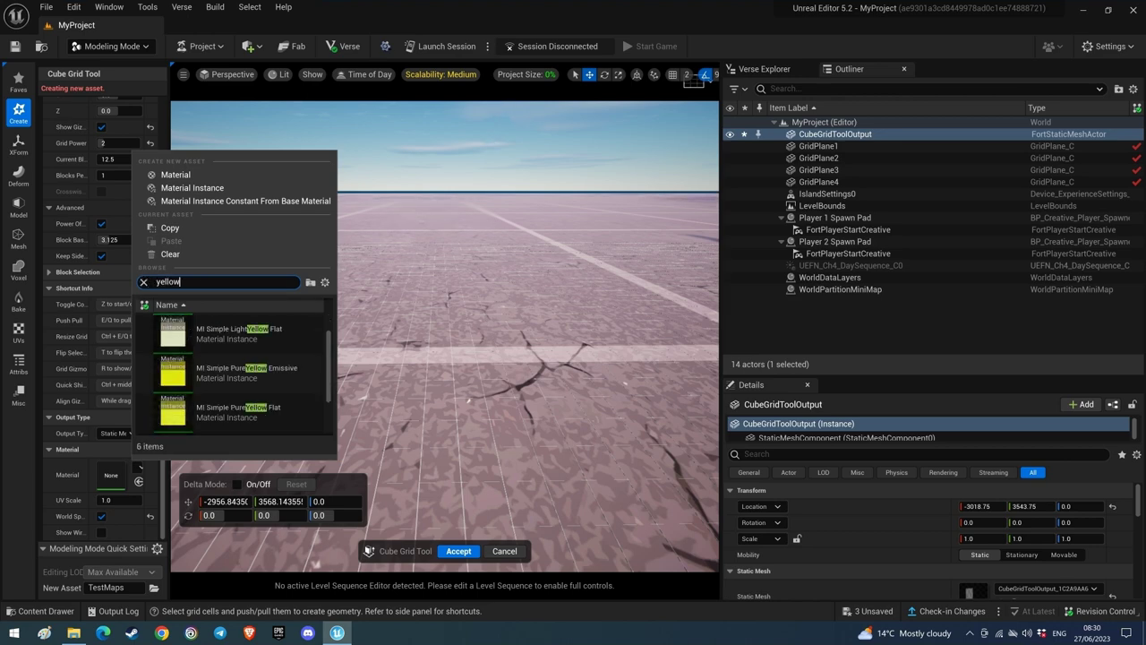
click(220, 407)
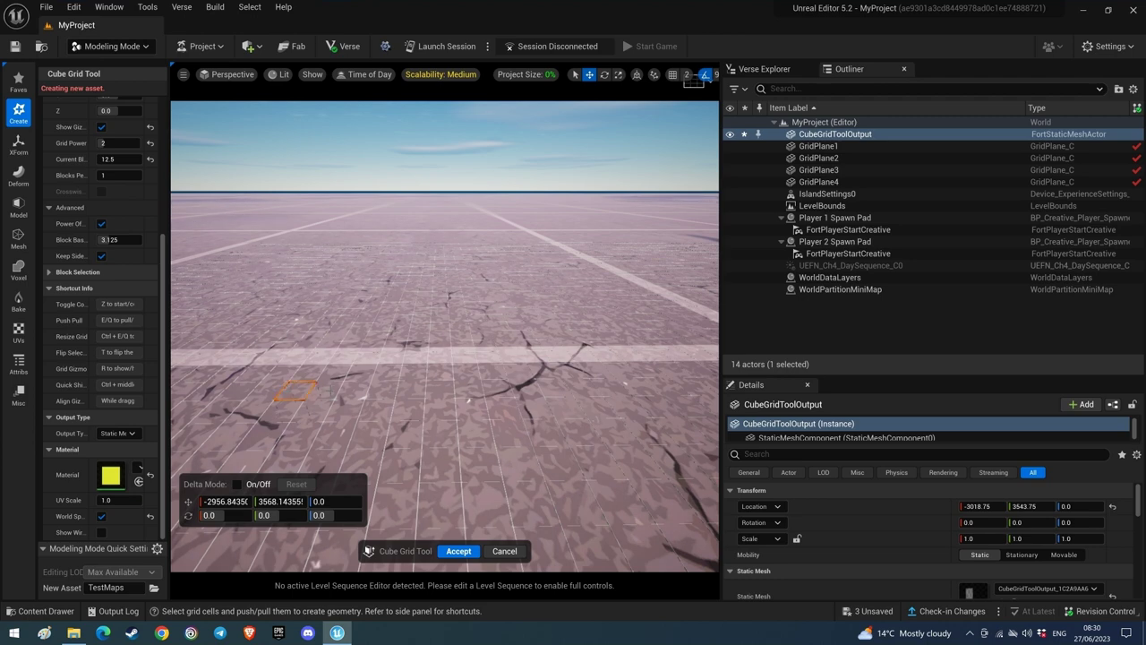
Pull a long, thin row of floor cells up in 12.5-unit blocks into a yellow wall.
key(e)
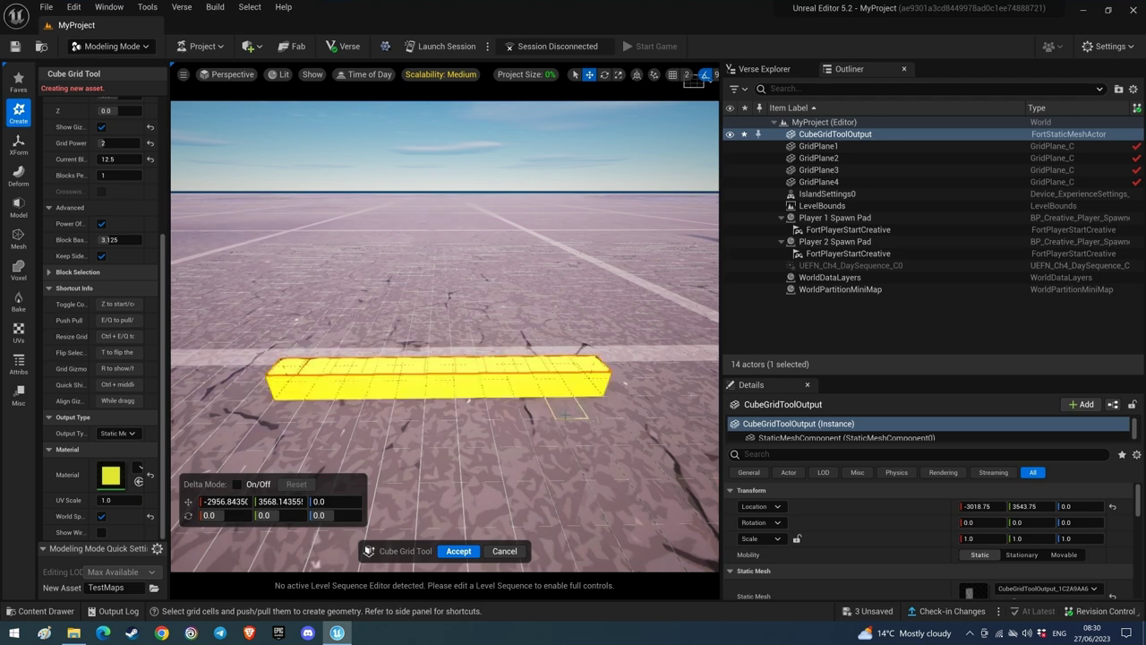
key(e)
key(e)
key(e)
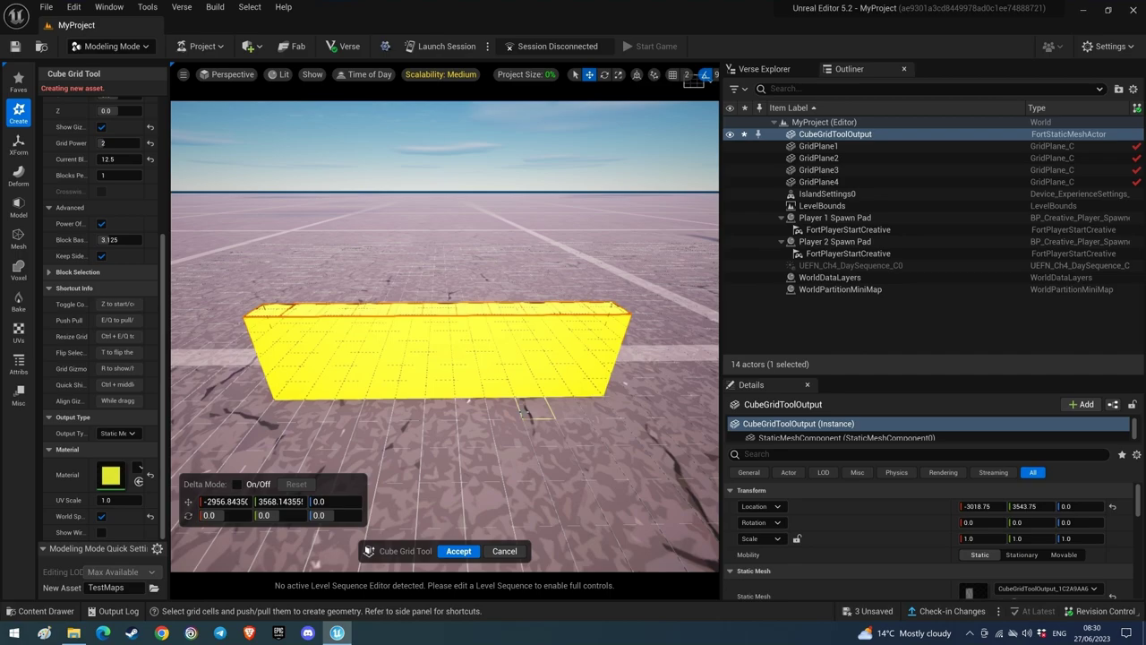
right_drag(503, 435, 528, 416)
key(s)
Select a single floor cell in front of the yellow wall and switch the block material to a pale glossy one.
click(582, 429)
key(w)
right_drag(469, 388, 530, 425)
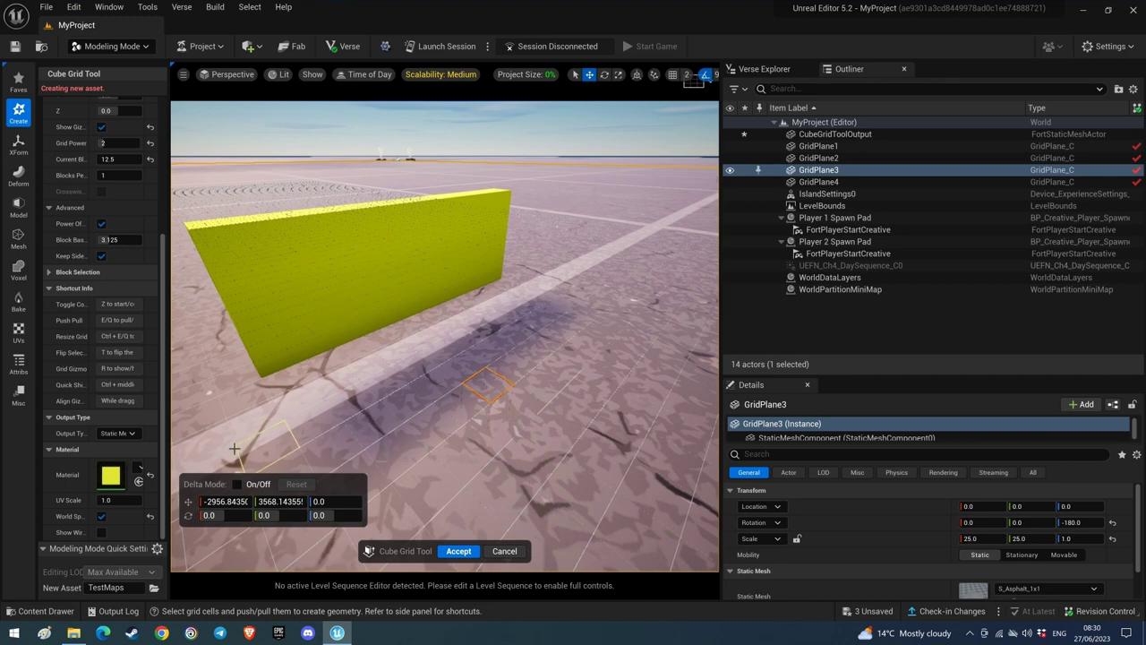
click(137, 469)
scroll(257, 406, down, 2)
click(241, 340)
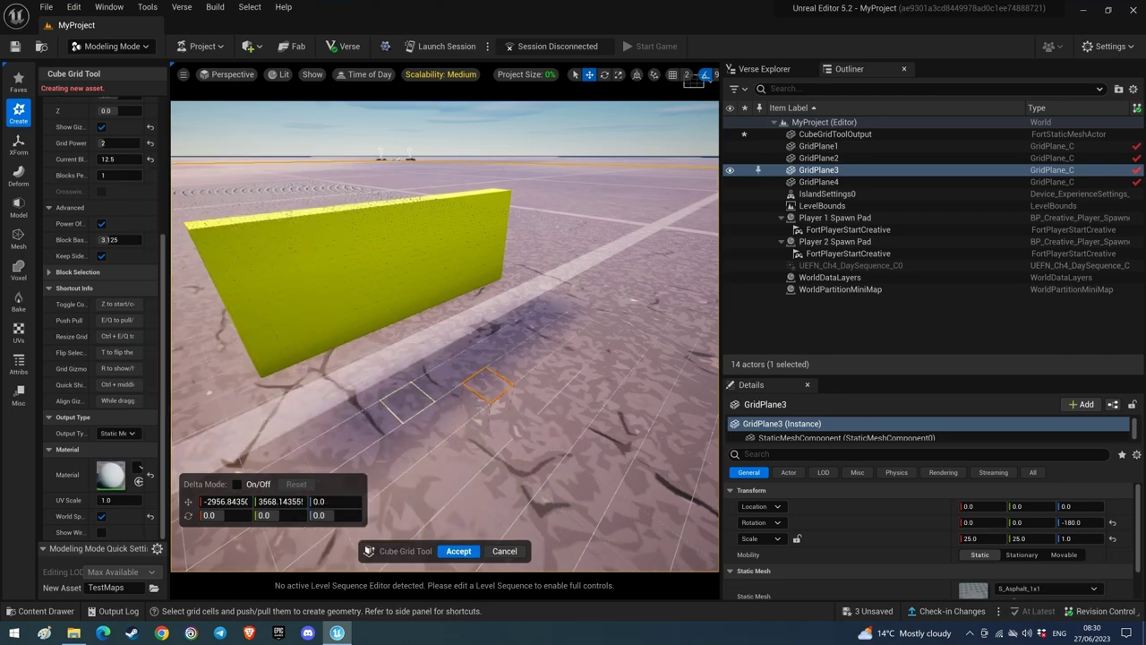
Pull the selected floor cell up block by block into a tall, square pillar.
key(e)
key(e)
right_drag(488, 384, 502, 358)
right_drag(430, 403, 331, 417)
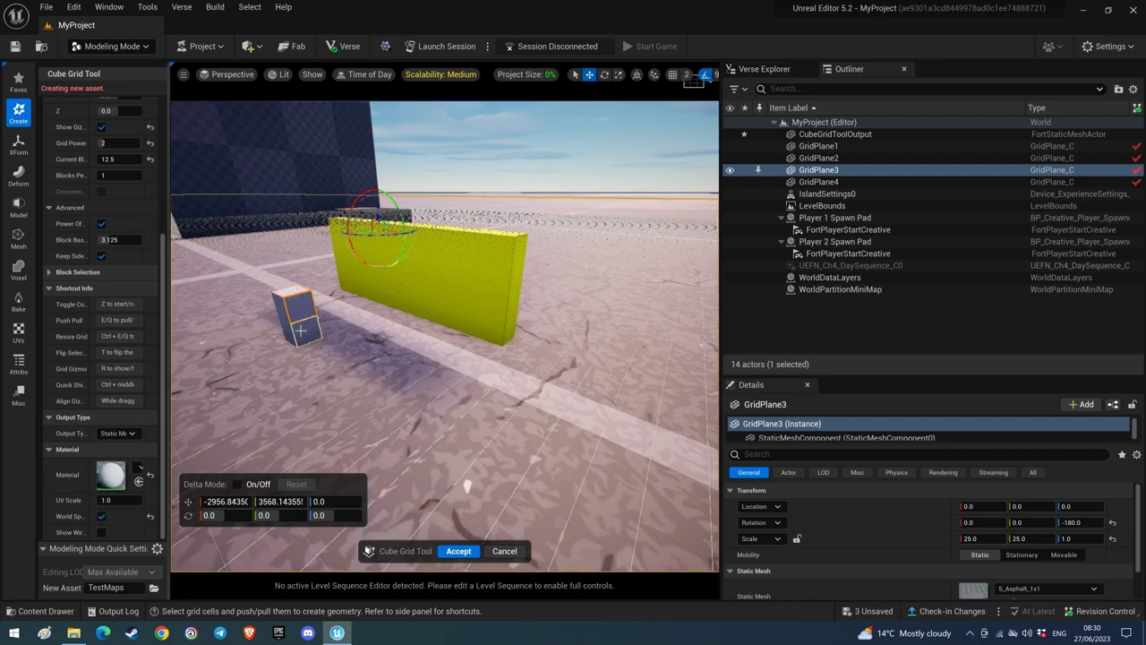
key(e)
key(e)
key(e)
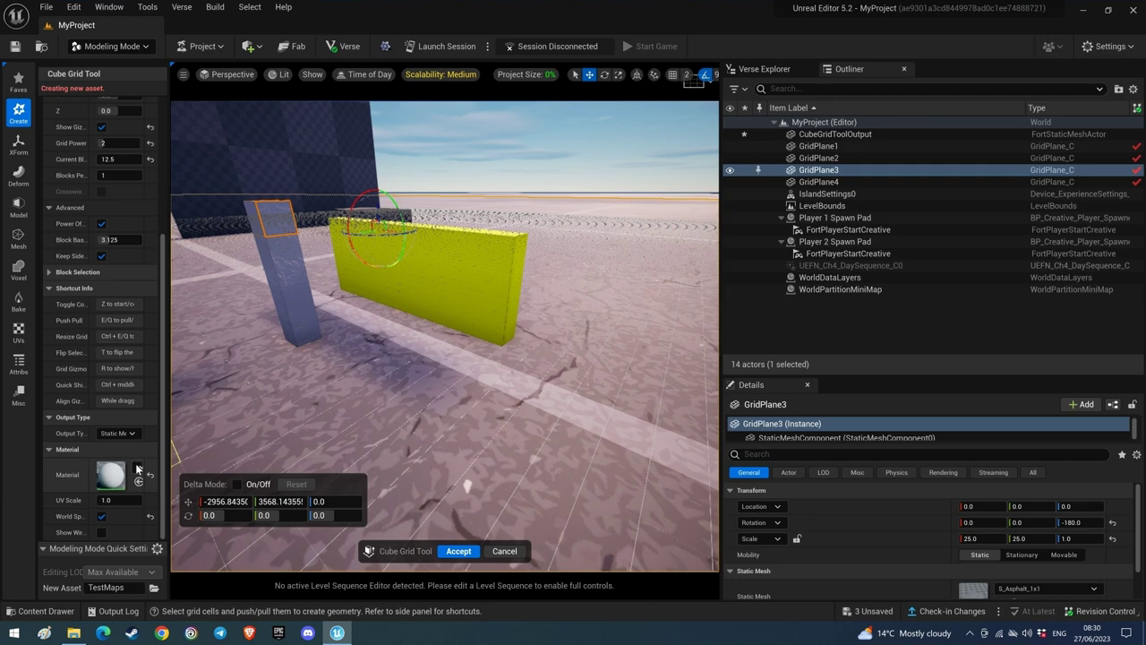
Change the block material to M Barrier BoundsSolid 03.
click(137, 467)
scroll(245, 392, down, 1)
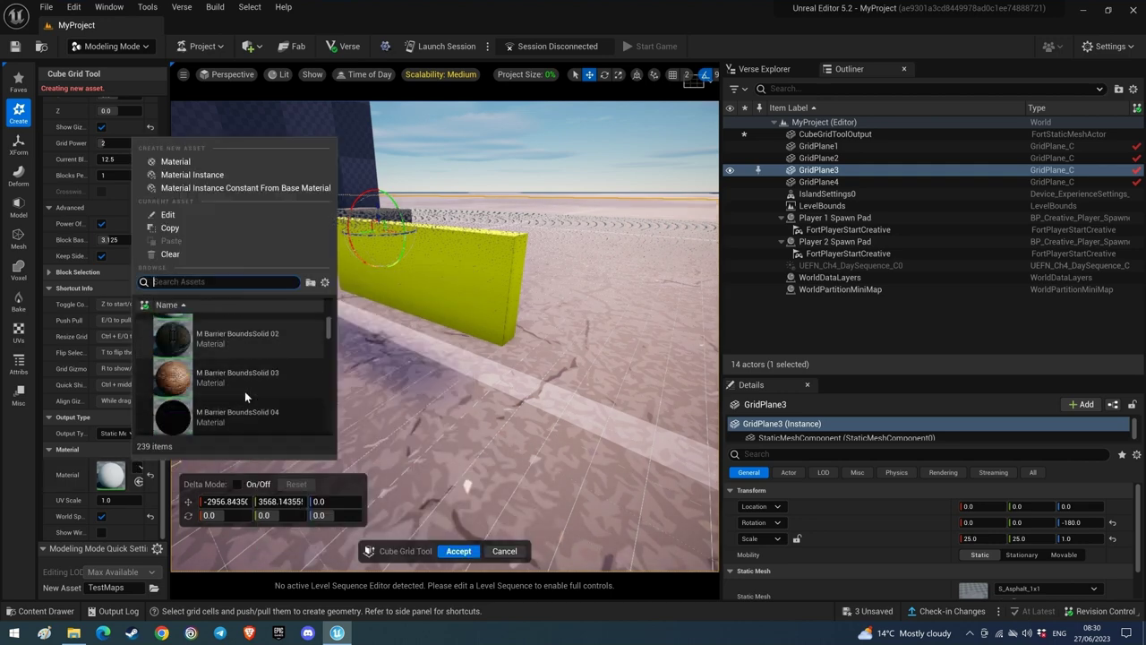
click(234, 393)
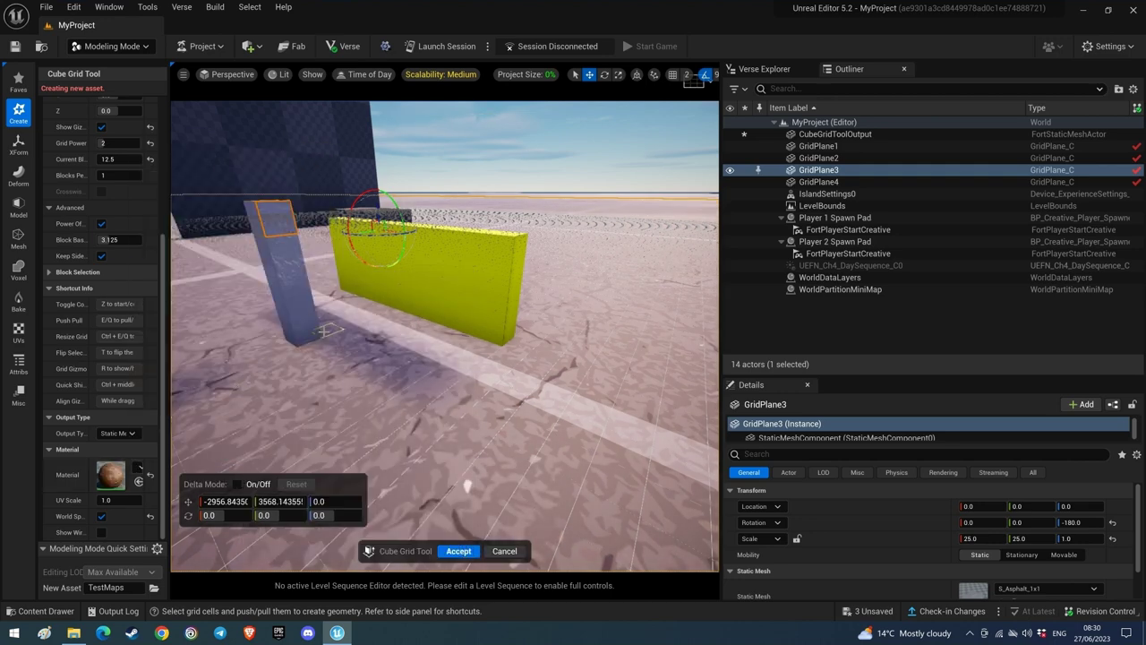
Pull the cell at the top of the pillar's side outward into a horizontal brick beam.
key(e)
key(e)
key(e)
key(e)
key(e)
Reduce the grid to power 0 (3.125-unit blocks) and select a small area on the lower part of the pillar's side.
right_drag(324, 331, 465, 295)
right_drag(268, 287, 269, 316)
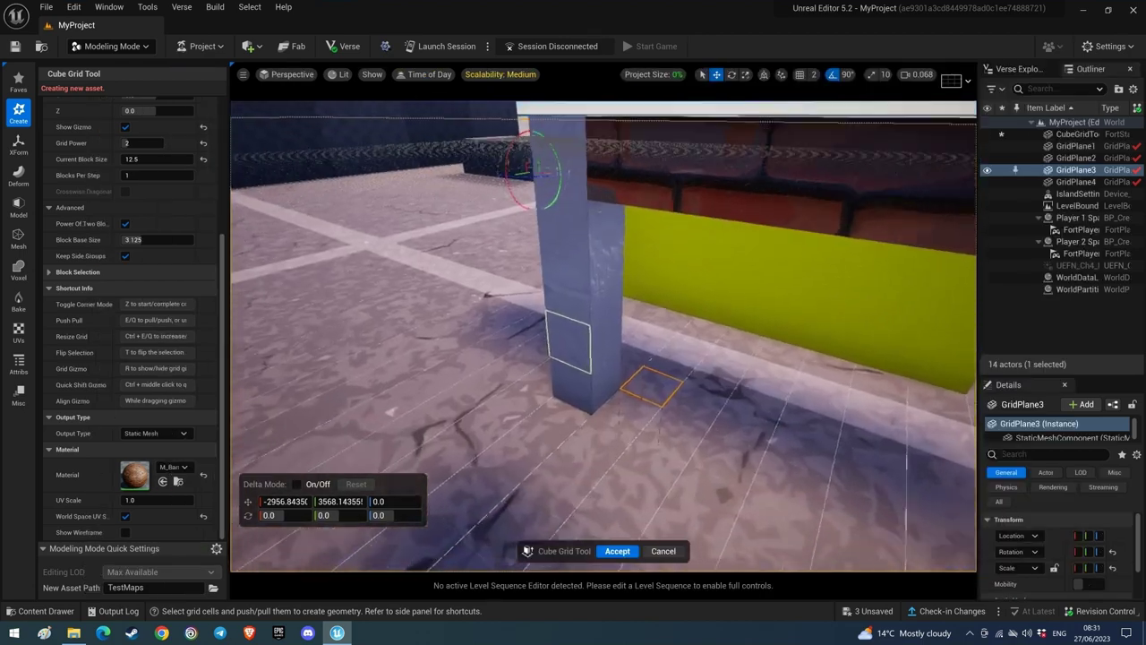
right_drag(573, 394, 588, 421)
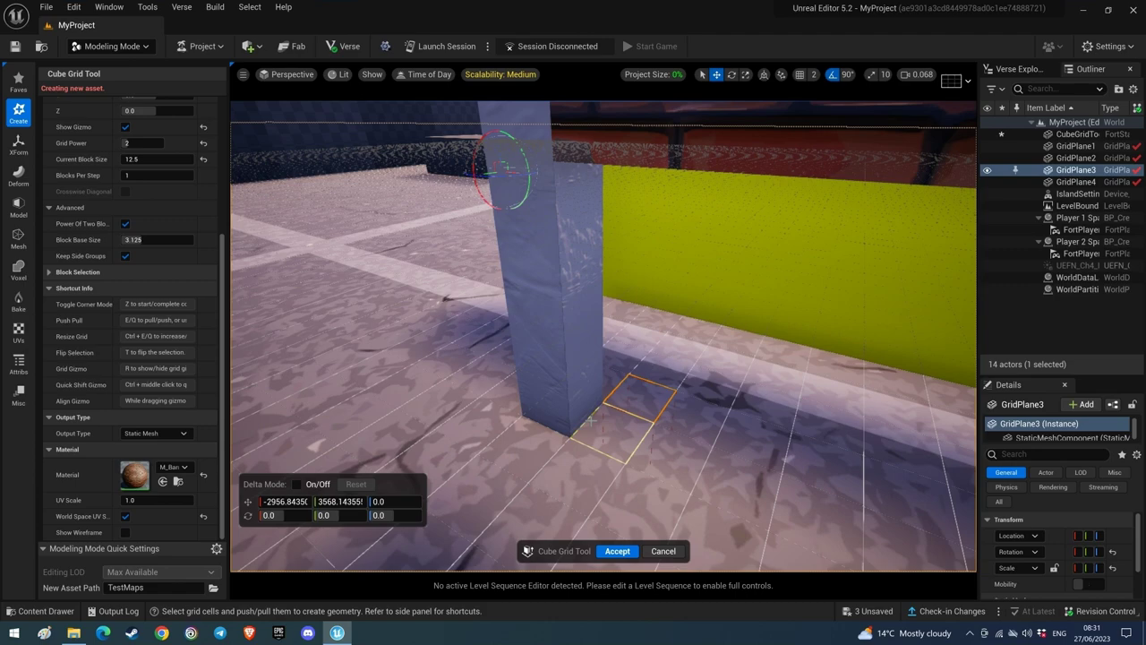
key(ctrl+q)
key(ctrl+q)
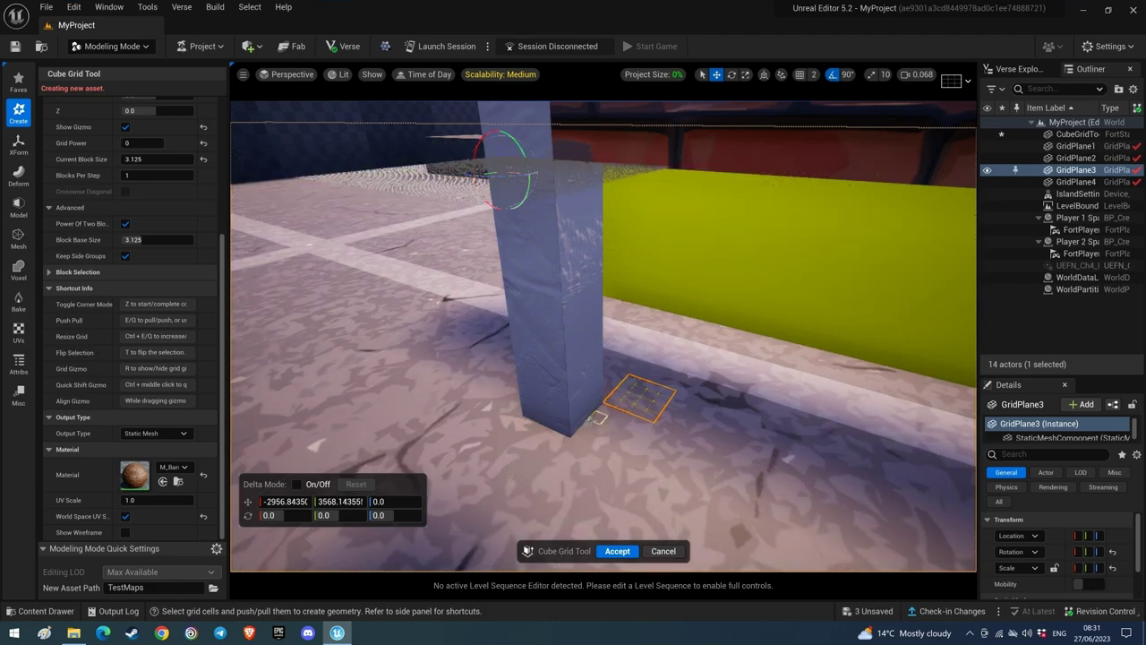
right_drag(560, 391, 671, 296)
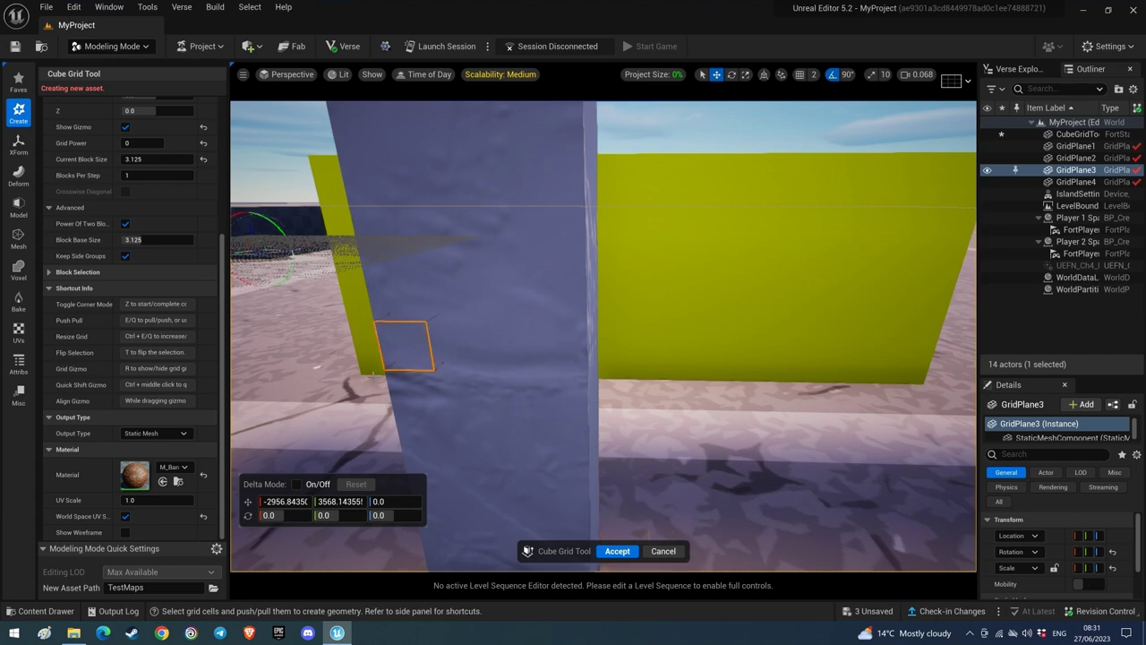
Set the block material to M C Cube Black R EliminationVolume.
click(189, 467)
scroll(264, 416, down, 6)
scroll(265, 403, down, 6)
click(252, 348)
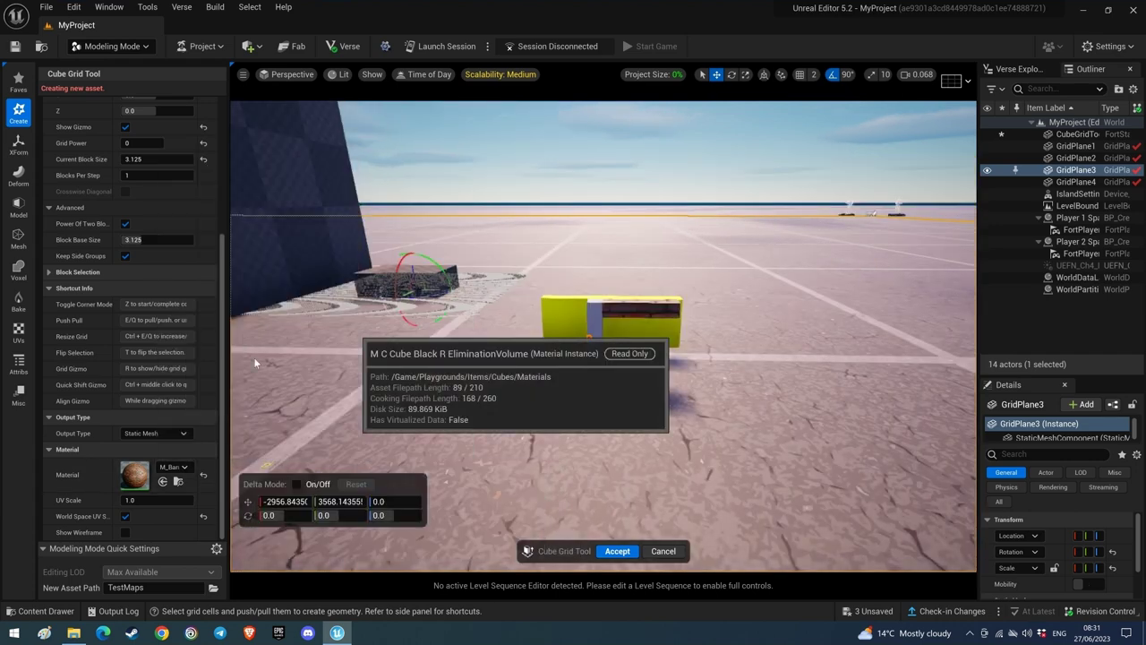
Pull the small area on the pillar's side out into a black bar reaching past the pillar's corner.
right_drag(374, 408, 570, 382)
key(w)
key(w)
key(d)
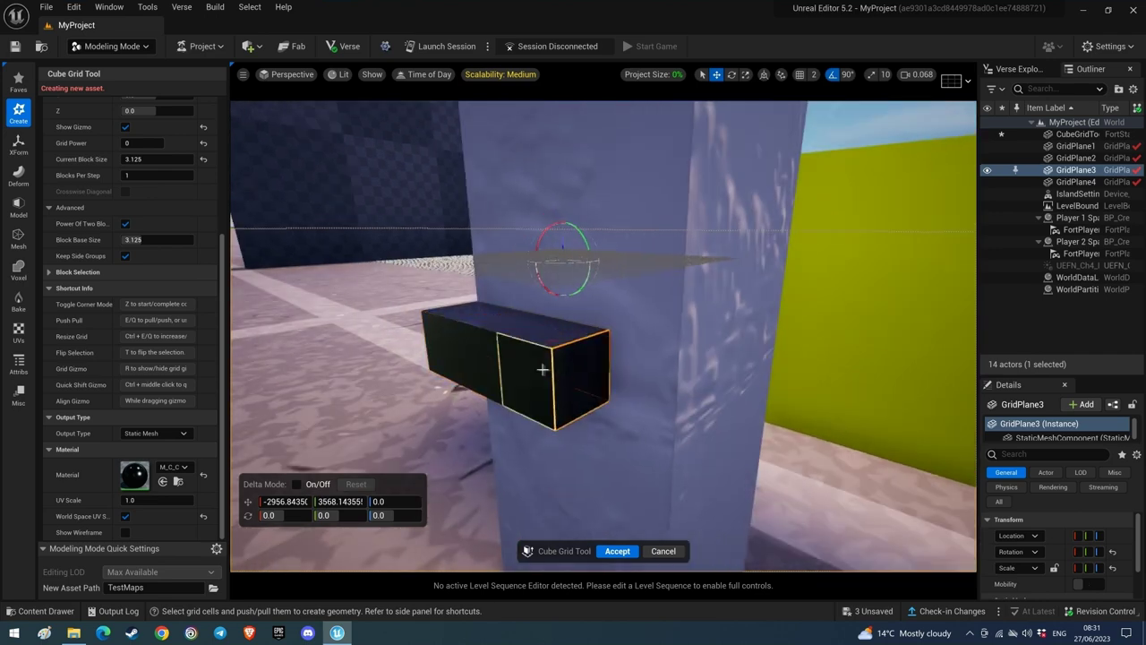
key(e)
right_click(607, 391)
click(658, 417)
key(e)
key(d)
right_drag(658, 394, 643, 394)
Extend the black bar in 3.125-unit blocks along the next side of the pillar.
click(553, 339)
key(e)
key(e)
key(e)
key(e)
key(e)
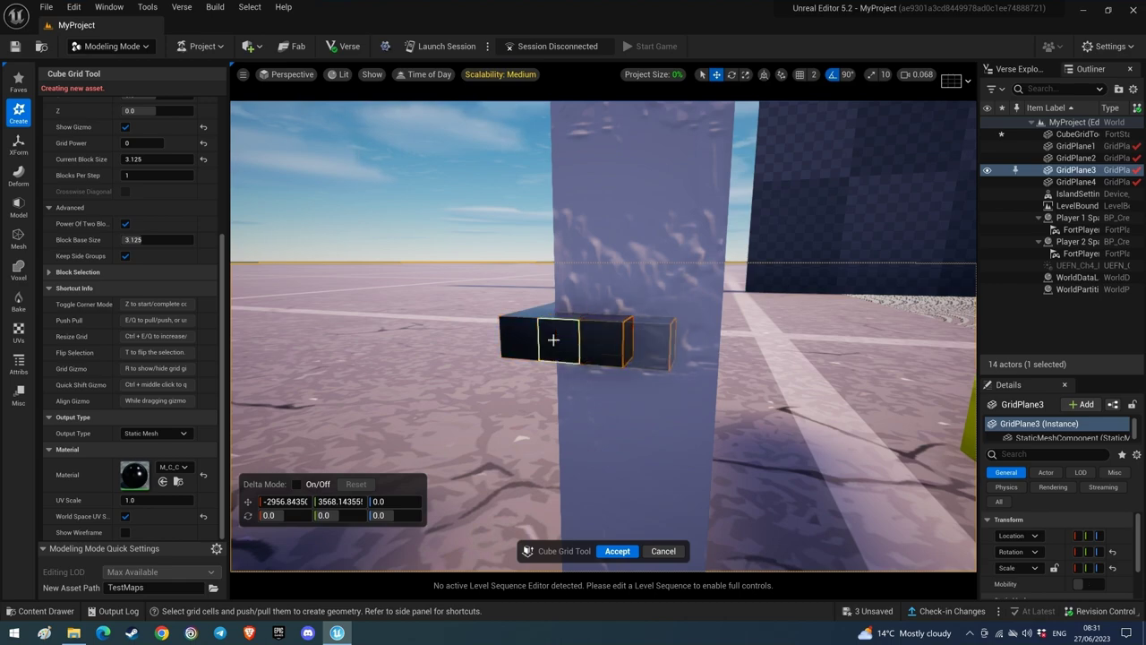
key(d)
Continue pulling black blocks around the remaining side of the pillar to form a collar.
mouse_move(569, 354)
right_down()
mouse_move(556, 363)
mouse_move(574, 365)
right_up()
click(514, 359)
key(e)
key(e)
key(e)
key(e)
key(e)
key(d)
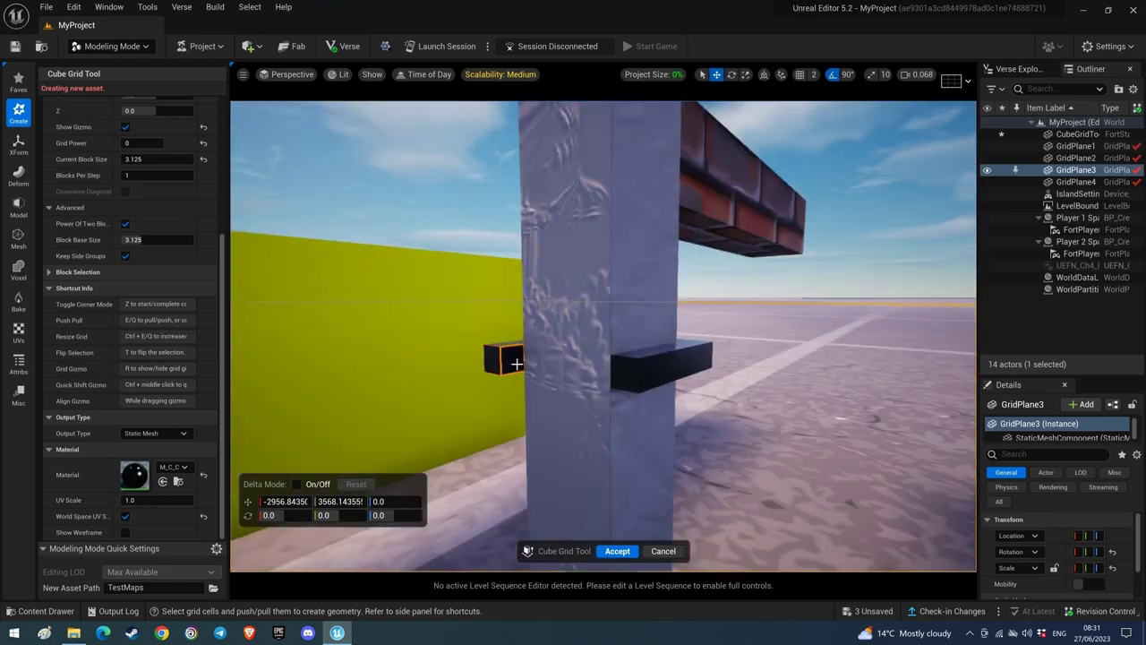
key(e)
key(e)
key(e)
right_drag(628, 380, 681, 414)
key(w)
key(s)
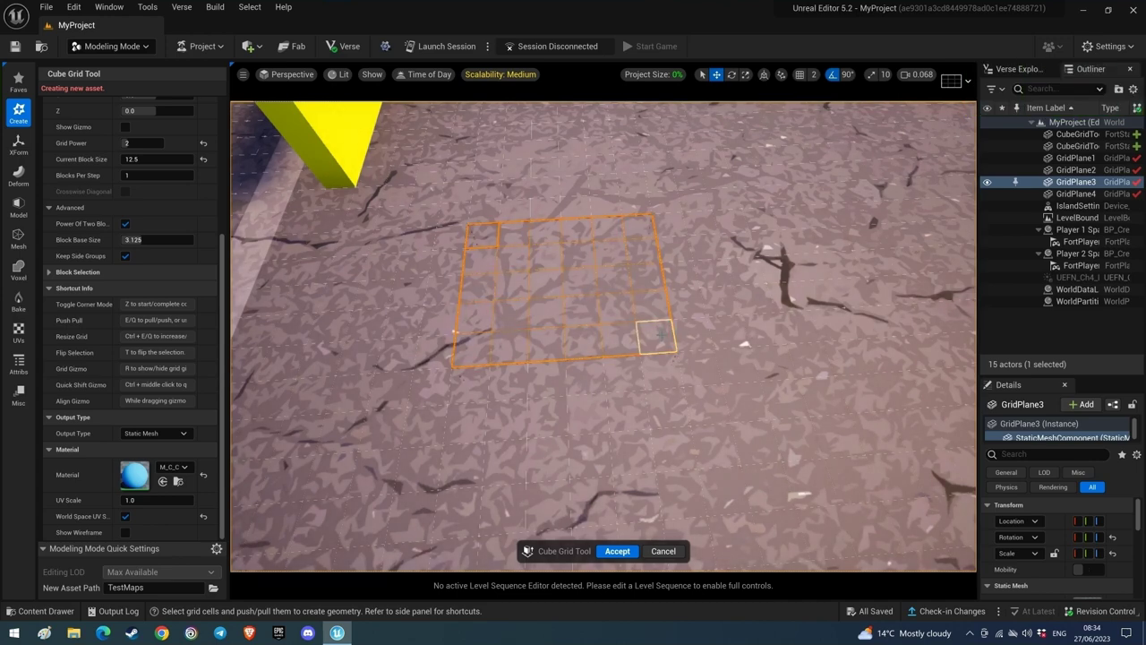
Pull the selected square of floor cells up in 12.5-unit blocks into a large blue block.
key(e)
key(e)
key(e)
key(e)
key(e)
key(e)
Select the vertical column of cells along the blue block's edge and pull it outward into a long, thin wall.
right_drag(660, 395, 520, 349)
key(s)
key(d)
drag(445, 332, 485, 493)
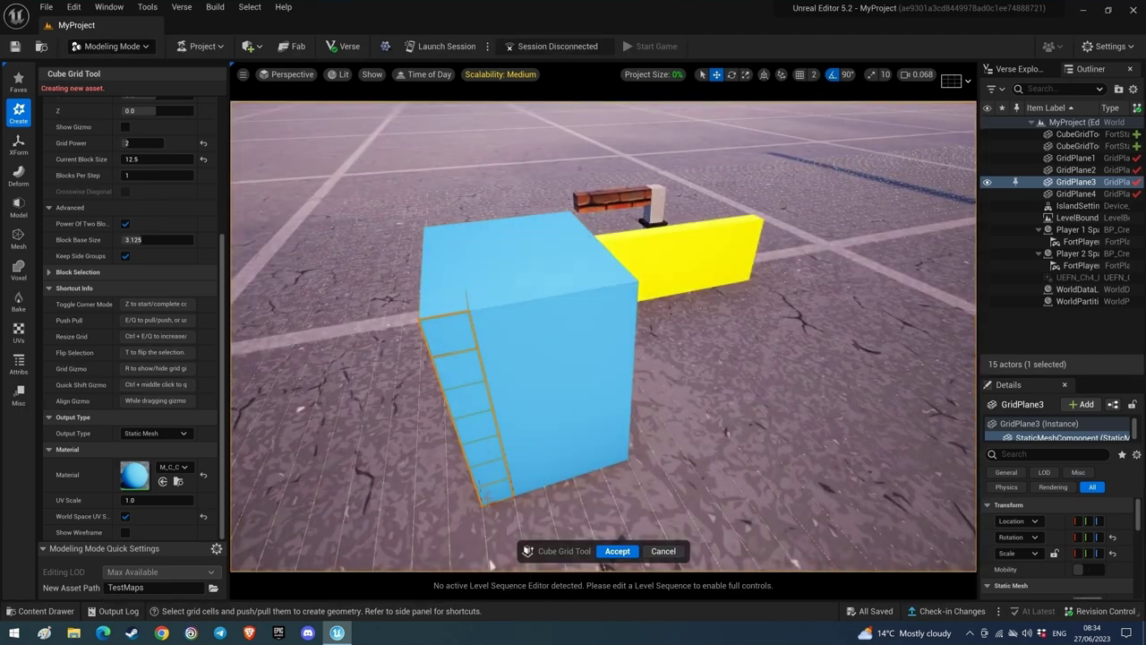
key(e)
key(e)
key(e)
key(e)
key(e)
key(e)
key(e)
key(e)
key(d)
Select the thin wall's entire side face and enable corner mode with the two corners beside the blue block selected.
right_drag(627, 406, 591, 385)
right_drag(499, 344, 425, 390)
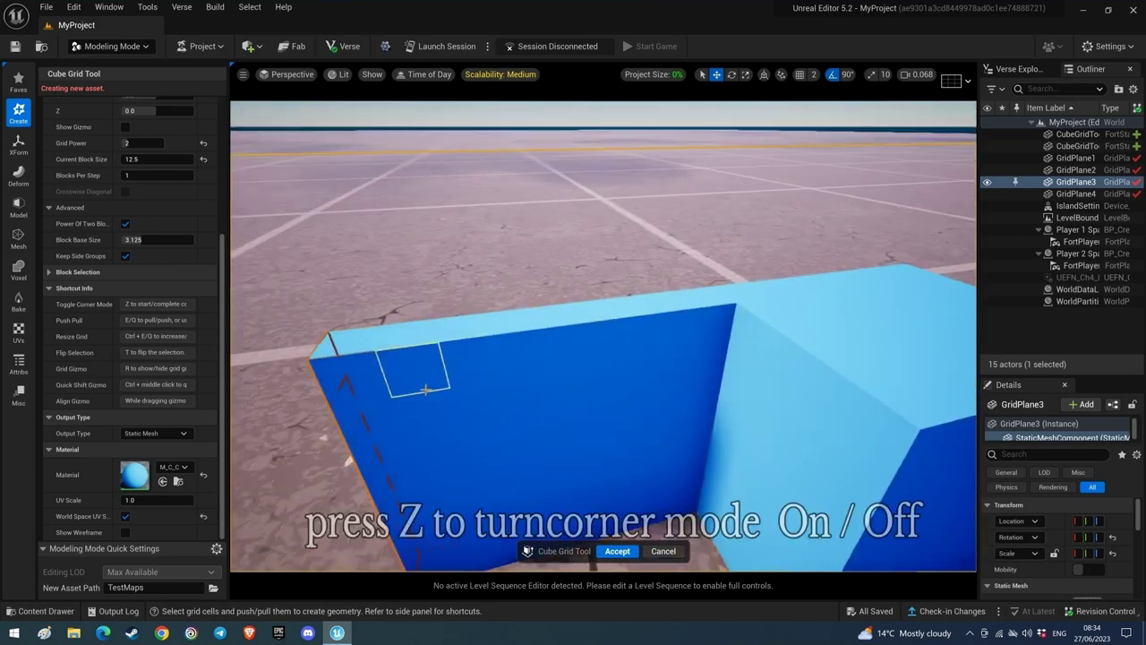
drag(695, 348, 697, 492)
right_drag(712, 506, 689, 533)
key(s)
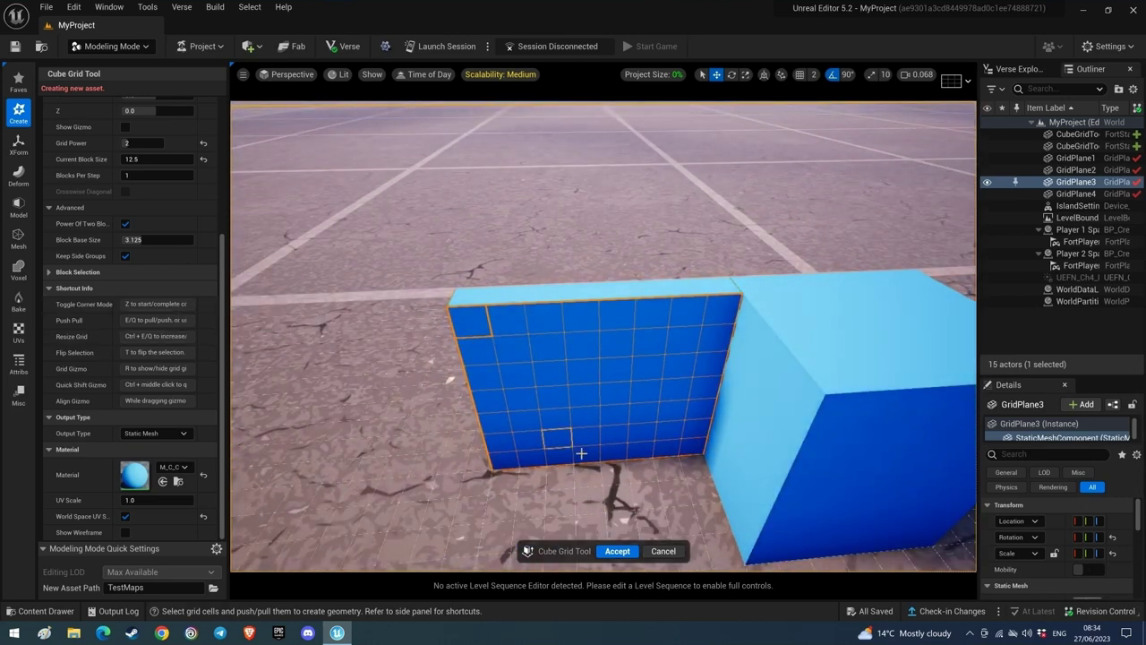
key(z)
key(w)
right_drag(590, 457, 623, 477)
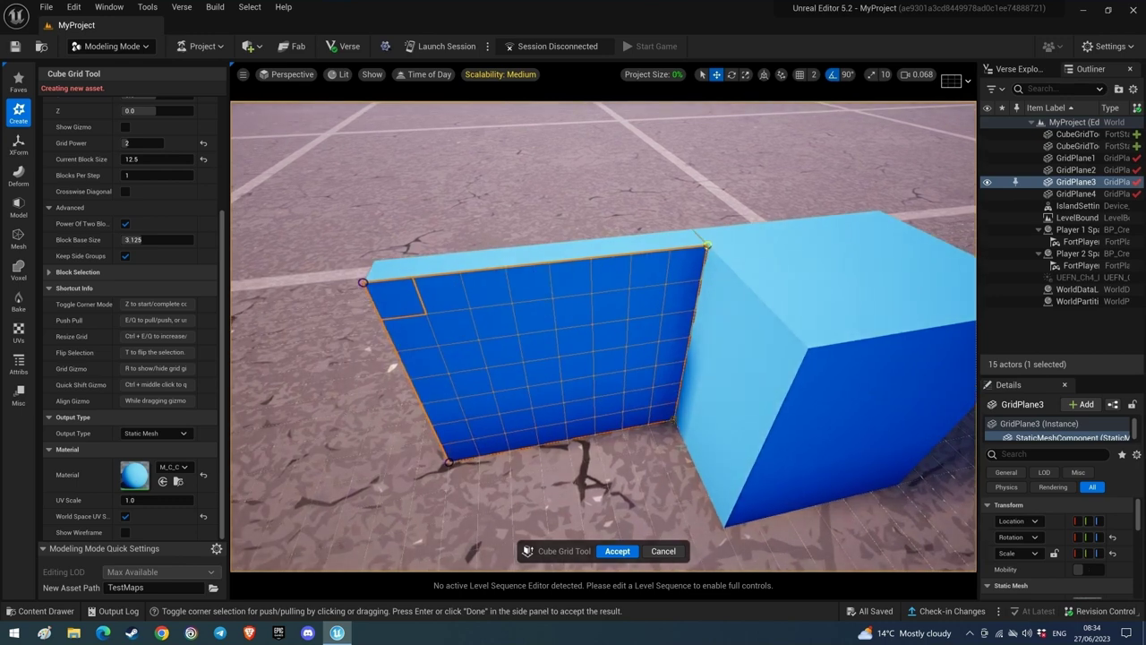
Pull the two selected corners outward to give the thin wall a slanted face, and leave corner mode.
key(e)
key(e)
key(e)
key(e)
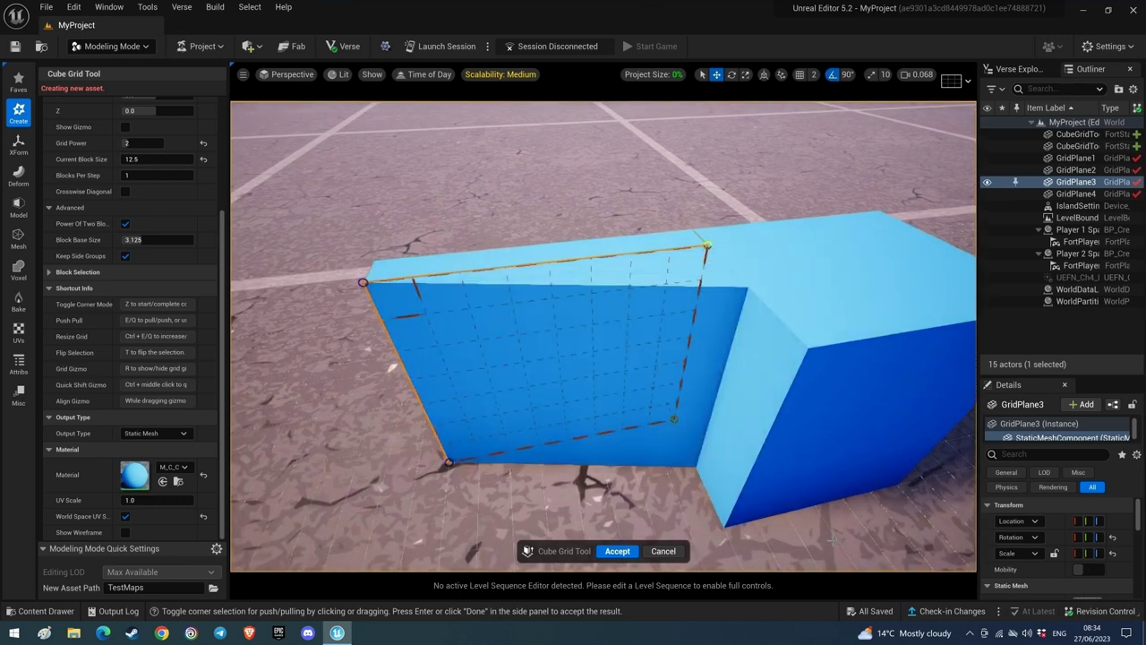
key(a)
right_drag(574, 485, 574, 485)
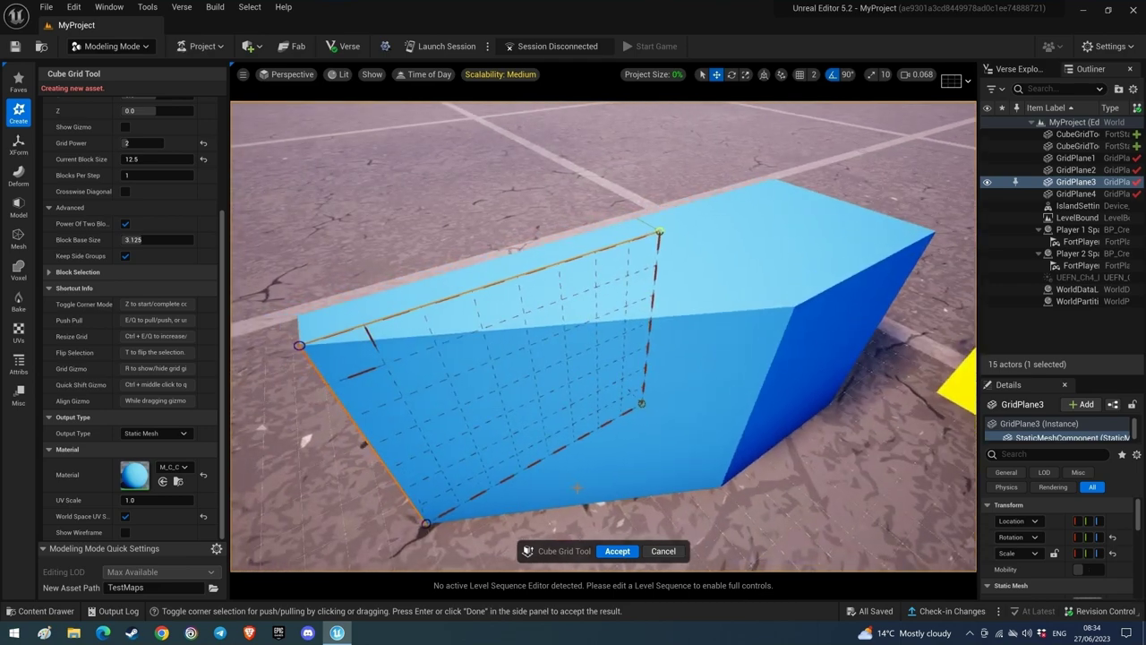
key(z)
Pull an upper corner cell of the blue block out into a narrow horizontal beam.
key(d)
right_drag(641, 459, 642, 459)
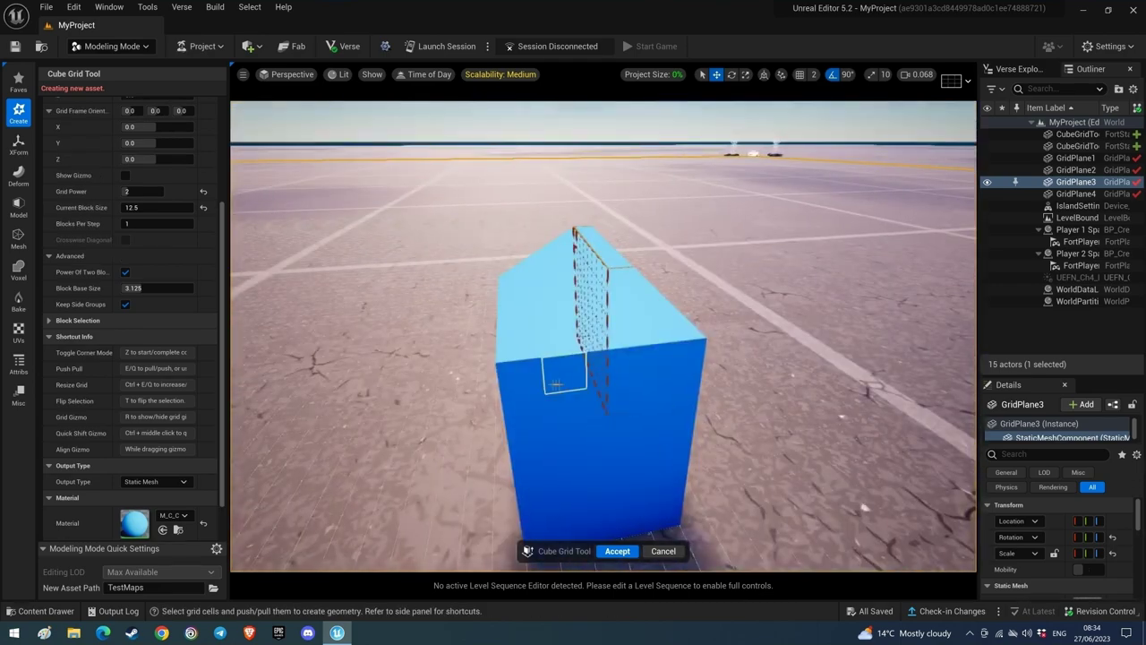
click(685, 365)
key(e)
key(e)
key(e)
key(e)
key(e)
key(a)
right_drag(684, 365, 684, 366)
key(q)
key(q)
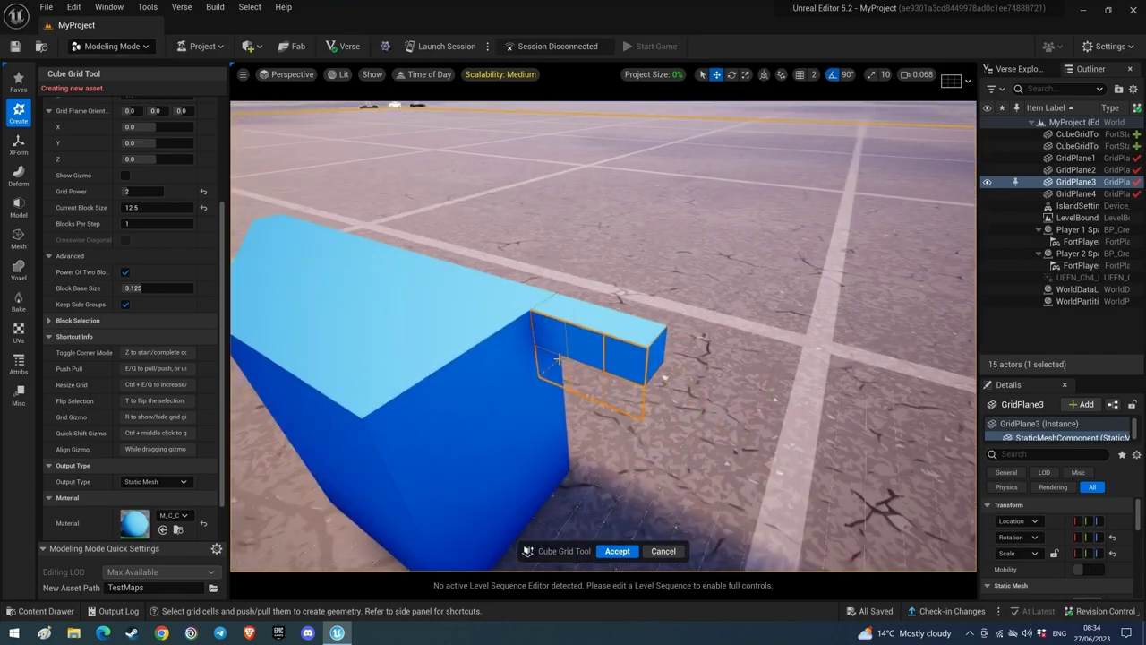
Pull the corners of the beam's side face nearest the block outward in corner mode to taper the beam.
key(z)
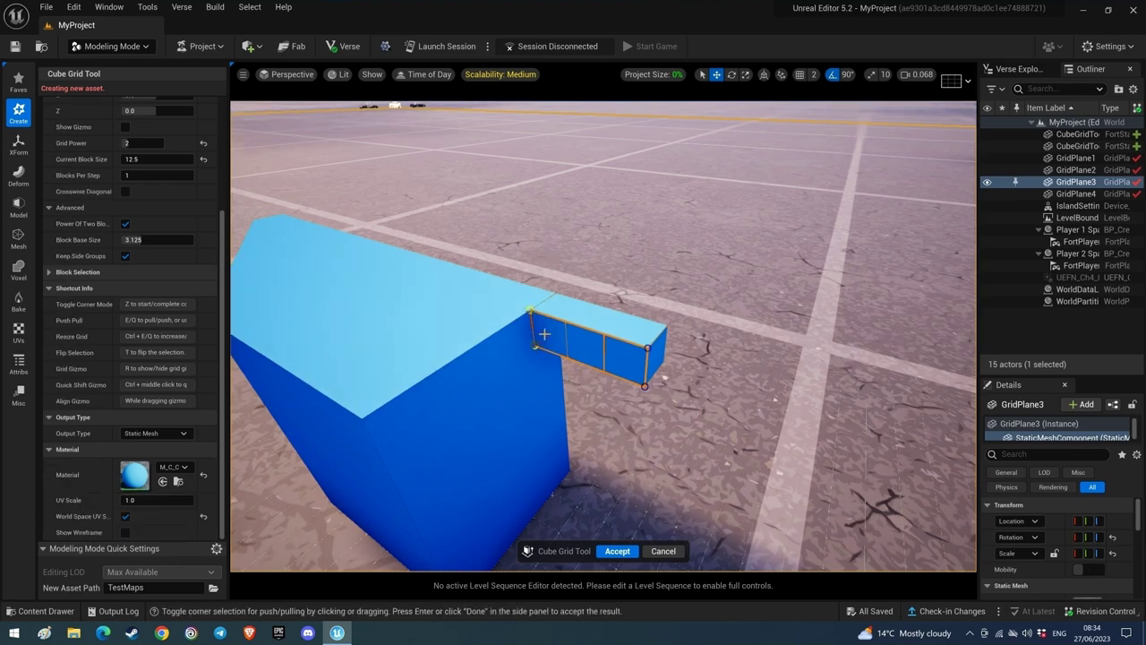
key(e)
key(e)
key(e)
key(e)
right_drag(599, 431, 513, 421)
key(z)
Select the blue block's entire long side face and enable corner mode with its two bottom corners selected.
key(d)
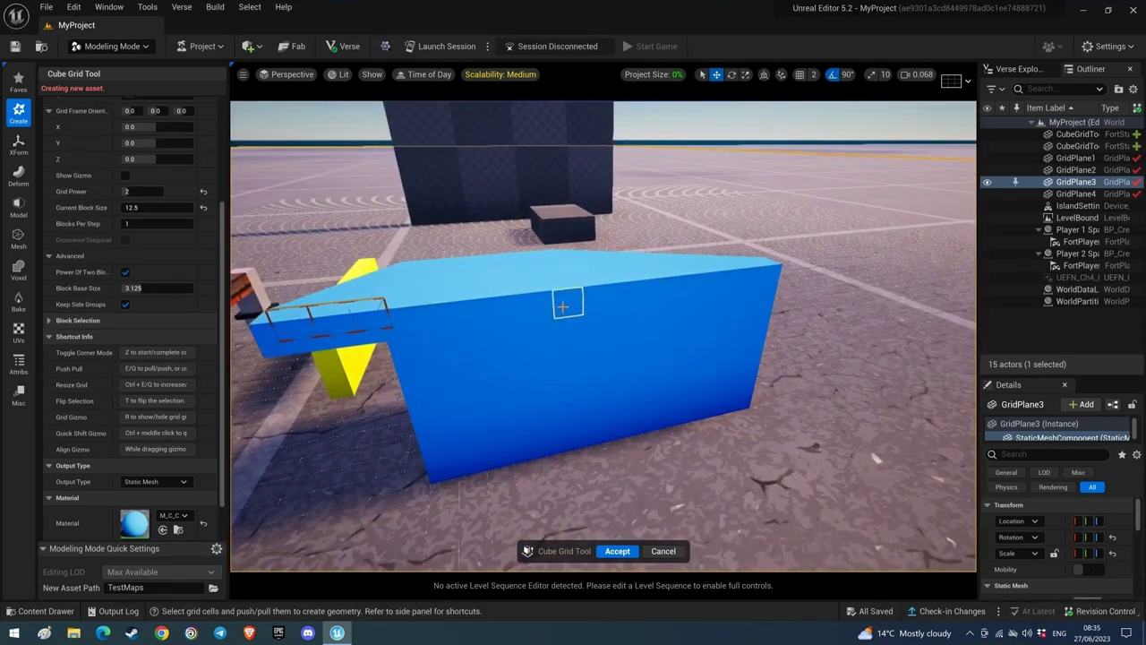
drag(565, 336, 739, 386)
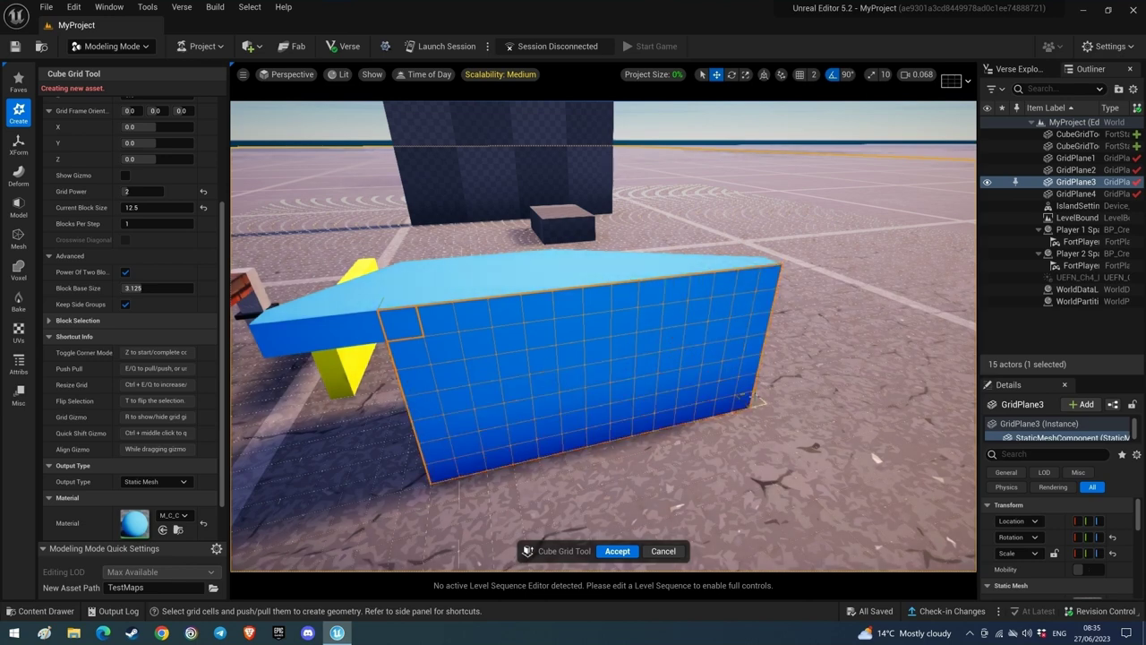
key(z)
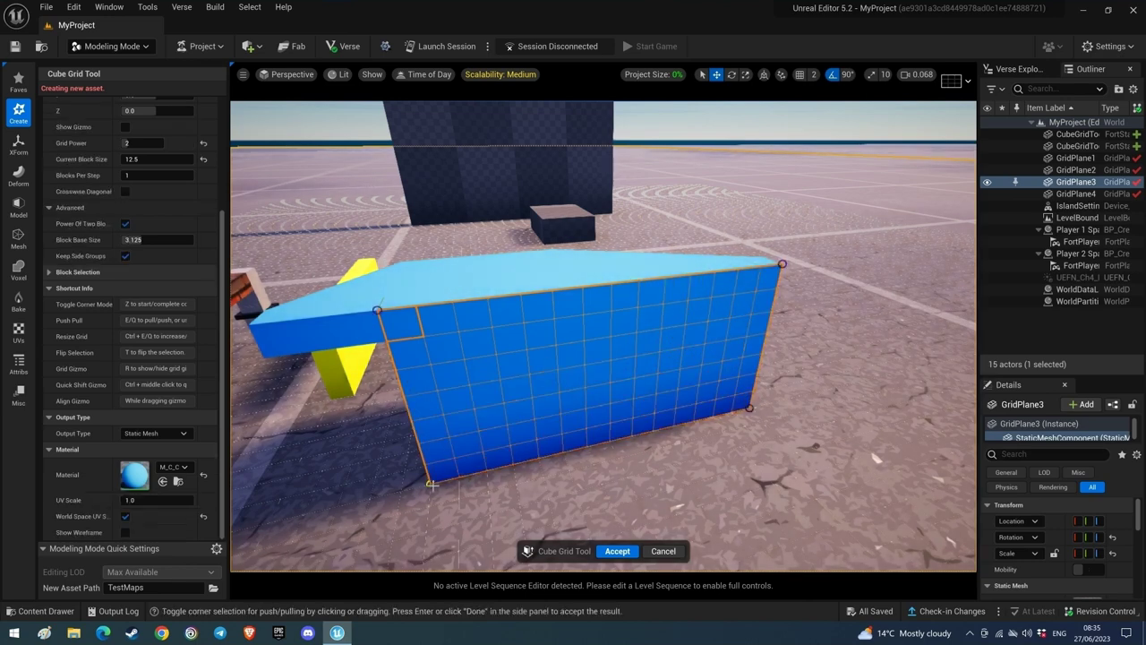
right_drag(604, 386, 707, 488)
key(s)
Pull the long face's two bottom corners outward repeatedly to form a long sloping ramp.
key(e)
key(e)
key(e)
key(e)
key(e)
key(e)
key(a)
key(e)
key(e)
key(e)
key(e)
key(e)
key(e)
key(e)
key(e)
key(e)
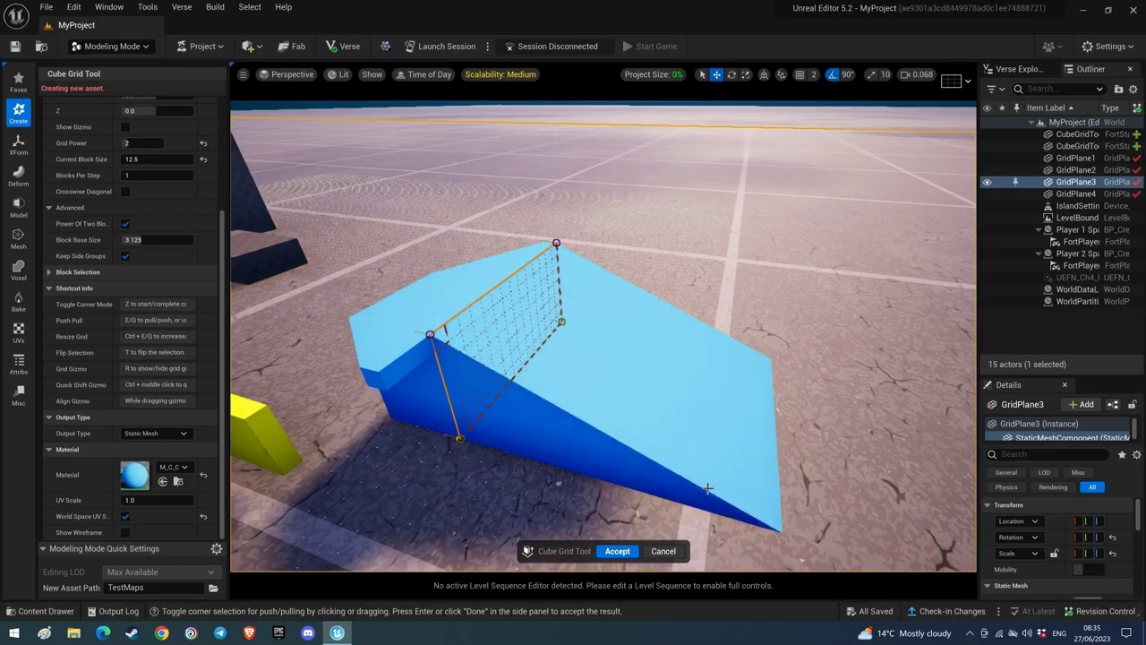
Push the ramp's bottom corners back in several blocks and accept the CubeGrid mesh.
key(d)
right_drag(717, 484, 623, 506)
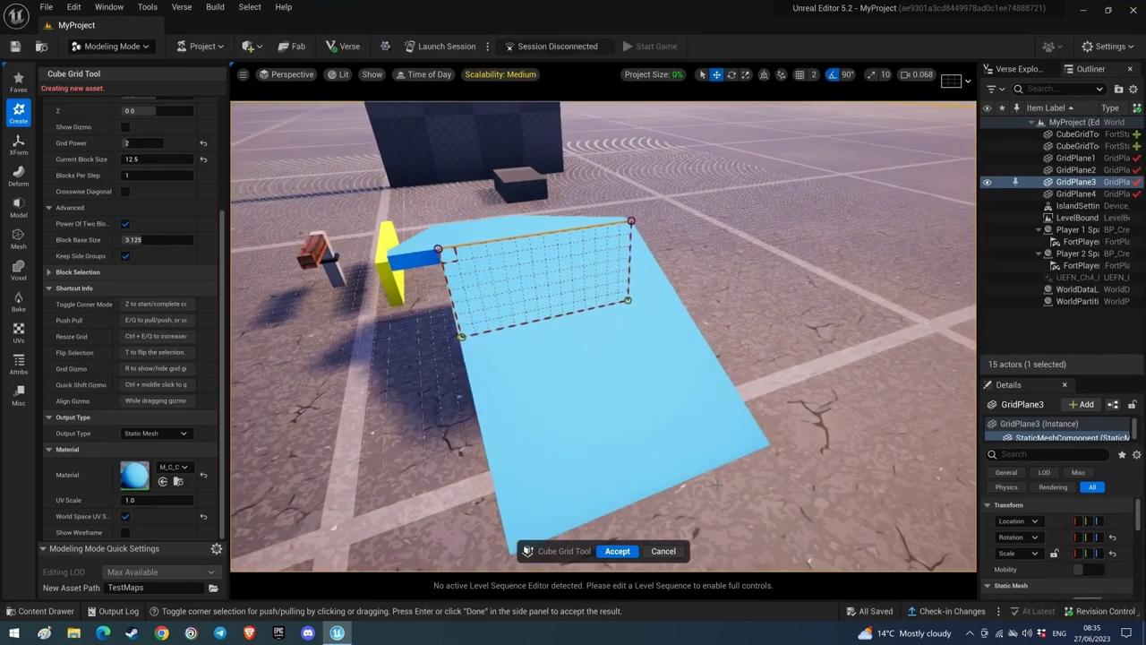
key(q)
key(q)
key(q)
right_drag(718, 484, 873, 488)
key(a)
key(q)
key(q)
key(q)
right_drag(718, 485, 676, 496)
key(d)
click(617, 550)
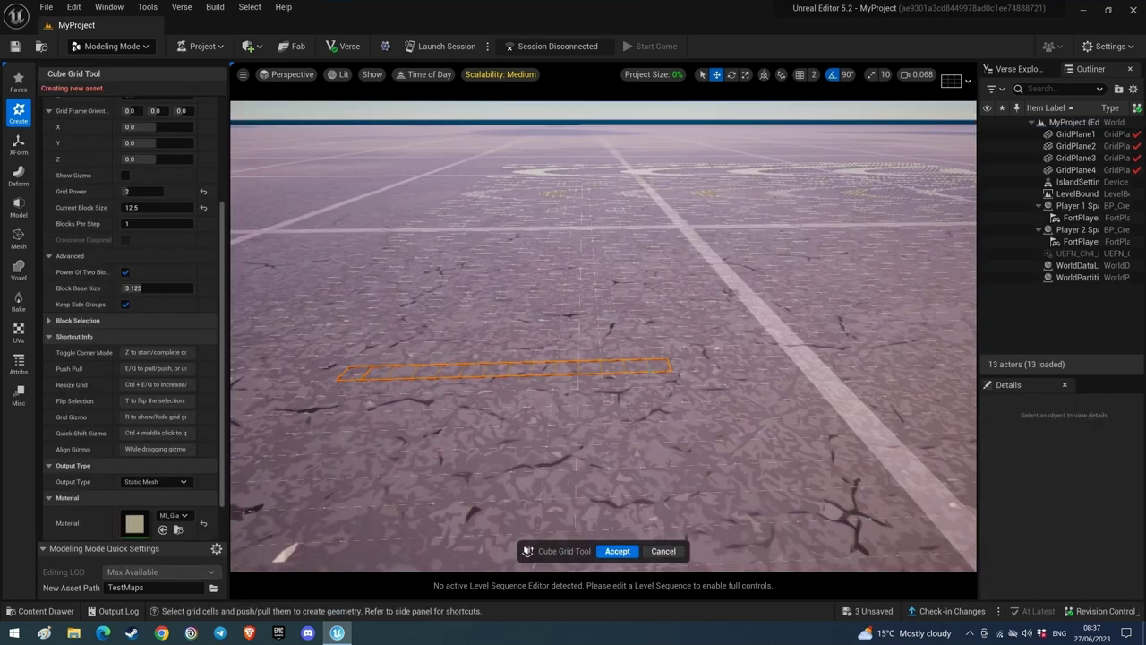
Pull the selected narrow strip of ground cells up repeatedly to form a tall, thin wall.
key(e)
key(e)
key(e)
key(e)
key(e)
key(e)
right_drag(588, 427, 589, 363)
key(e)
key(e)
key(e)
key(e)
key(e)
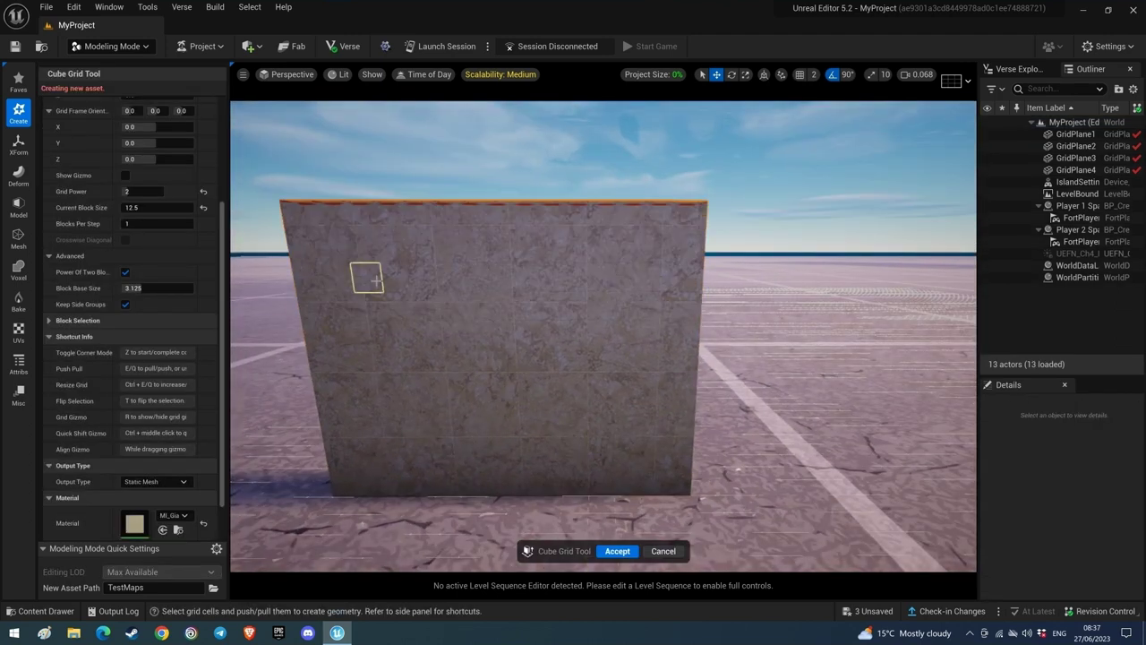
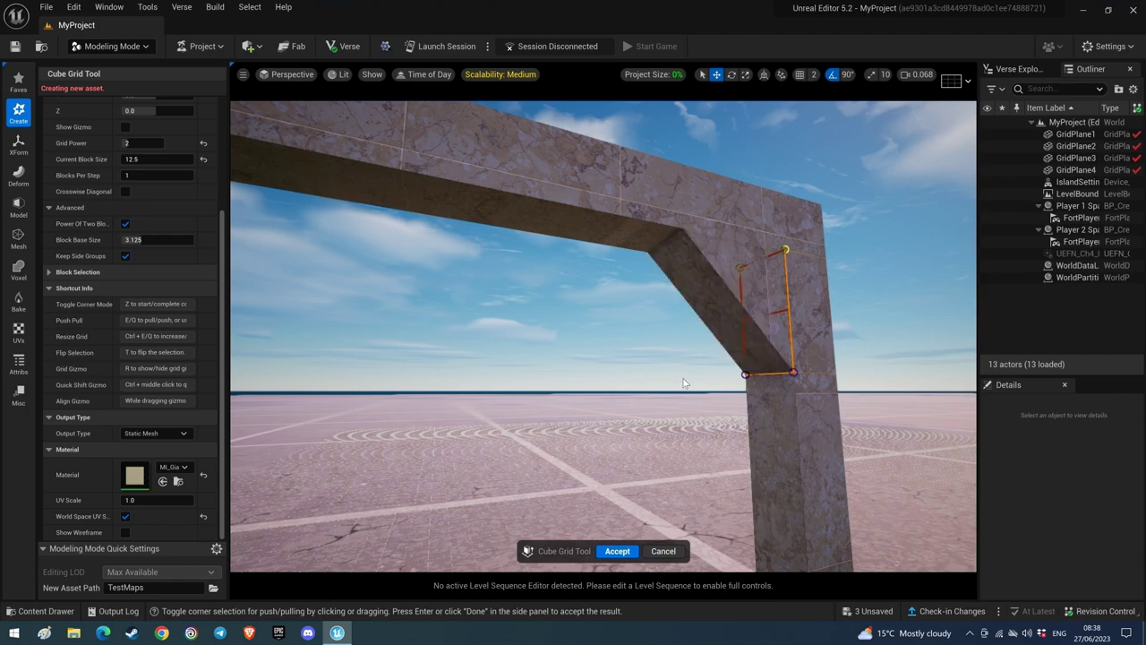
Complete the frame's upper corner brace, and pull out the bottom corners of a post's lowest two cells to form a diagonal brace.
key(z)
right_drag(607, 526, 559, 542)
key(s)
key(w)
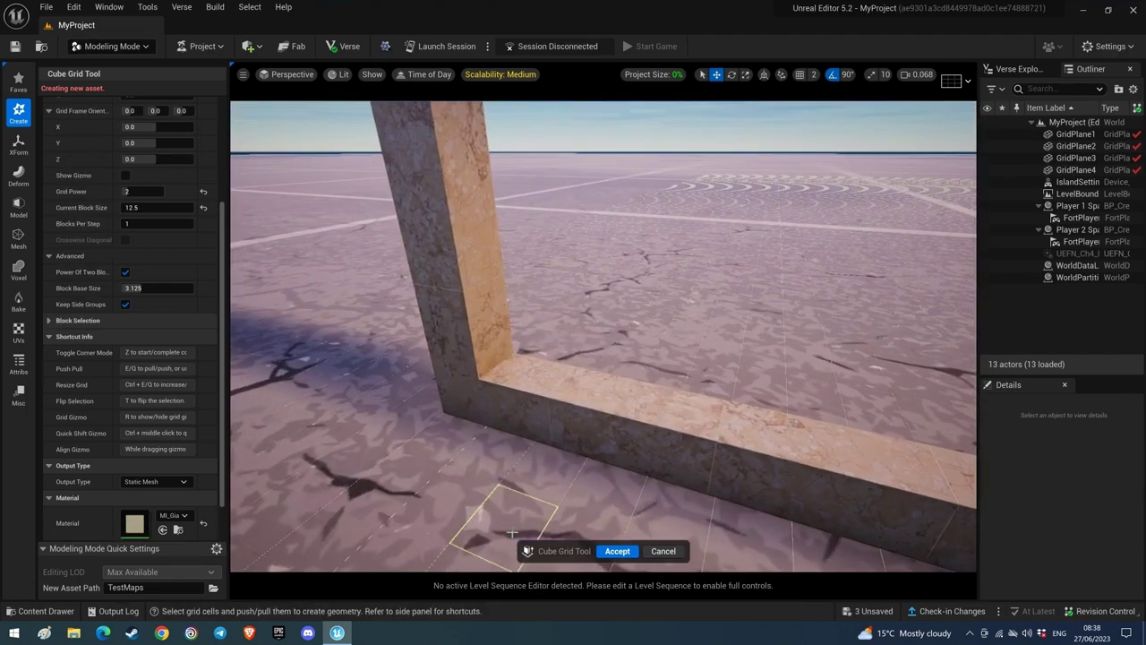
key(z)
key(z)
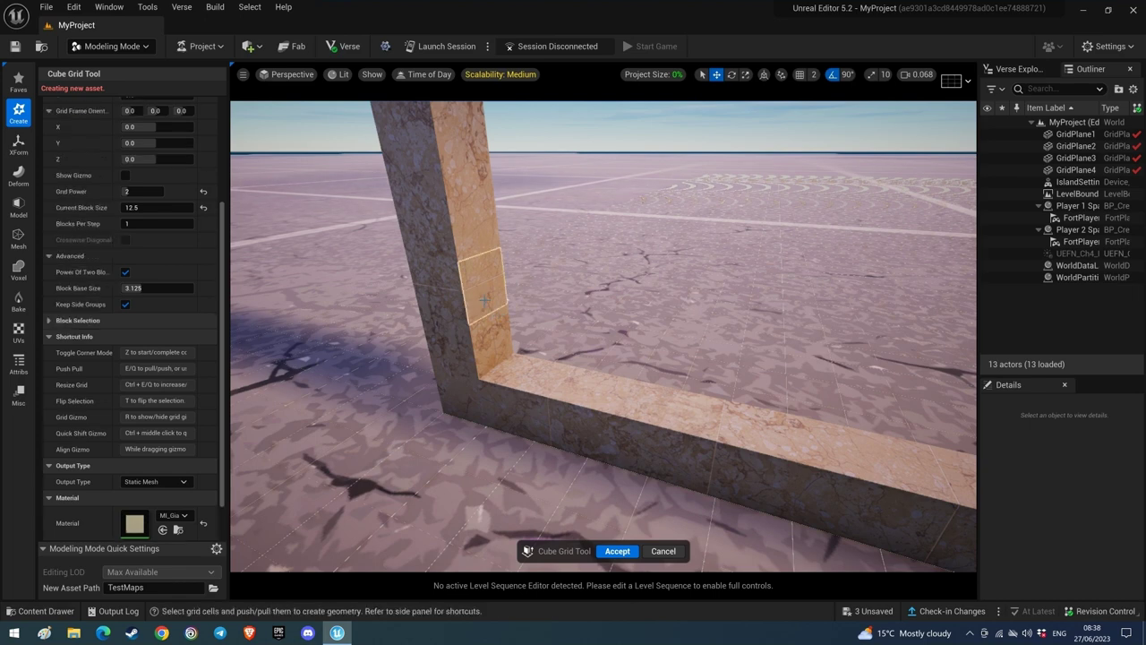
key(z)
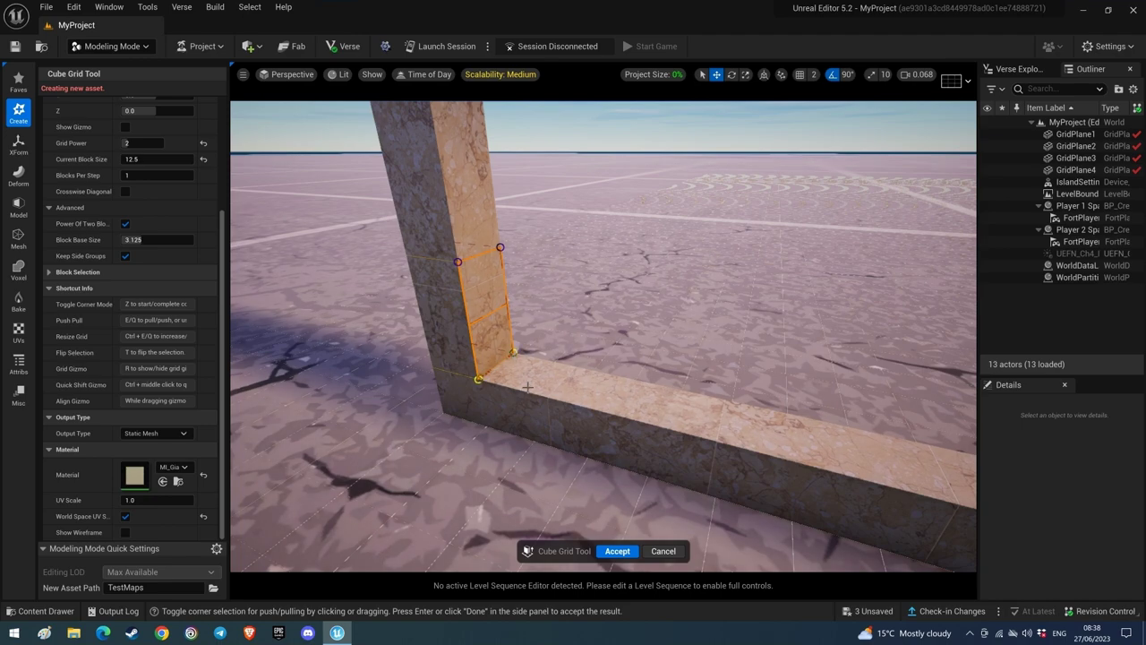
key(e)
key(e)
right_drag(527, 386, 745, 336)
key(z)
Form a matching diagonal brace at the base of the opposite post by pulling out the bottom corners of its lowest two cells.
right_drag(554, 395, 621, 361)
key(w)
click(529, 339)
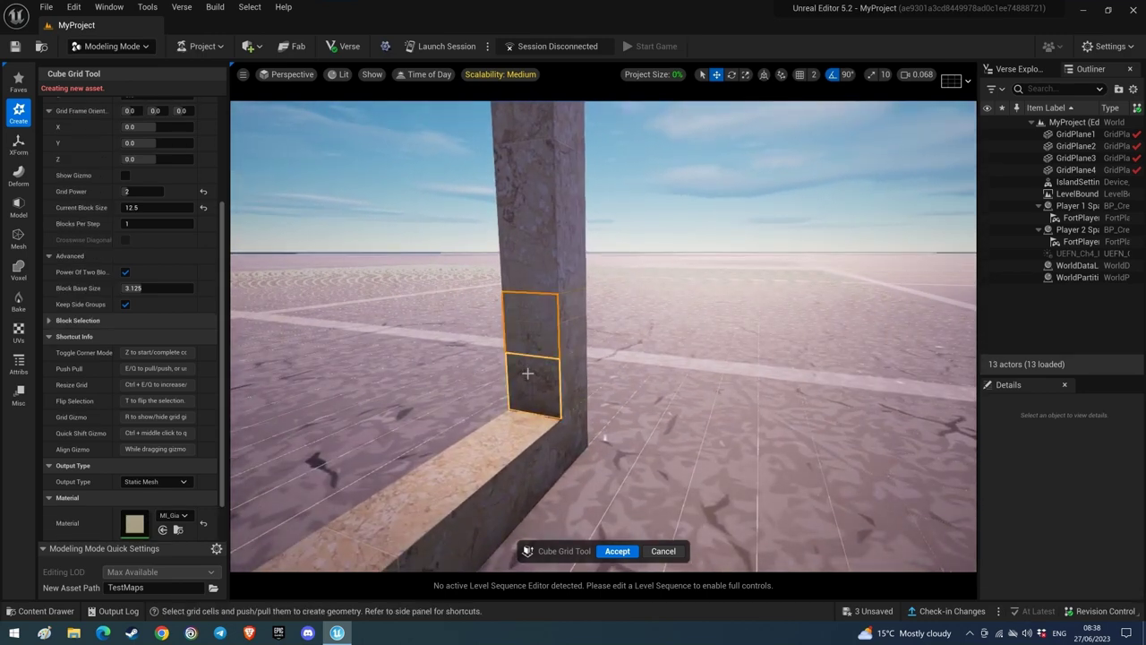
key(z)
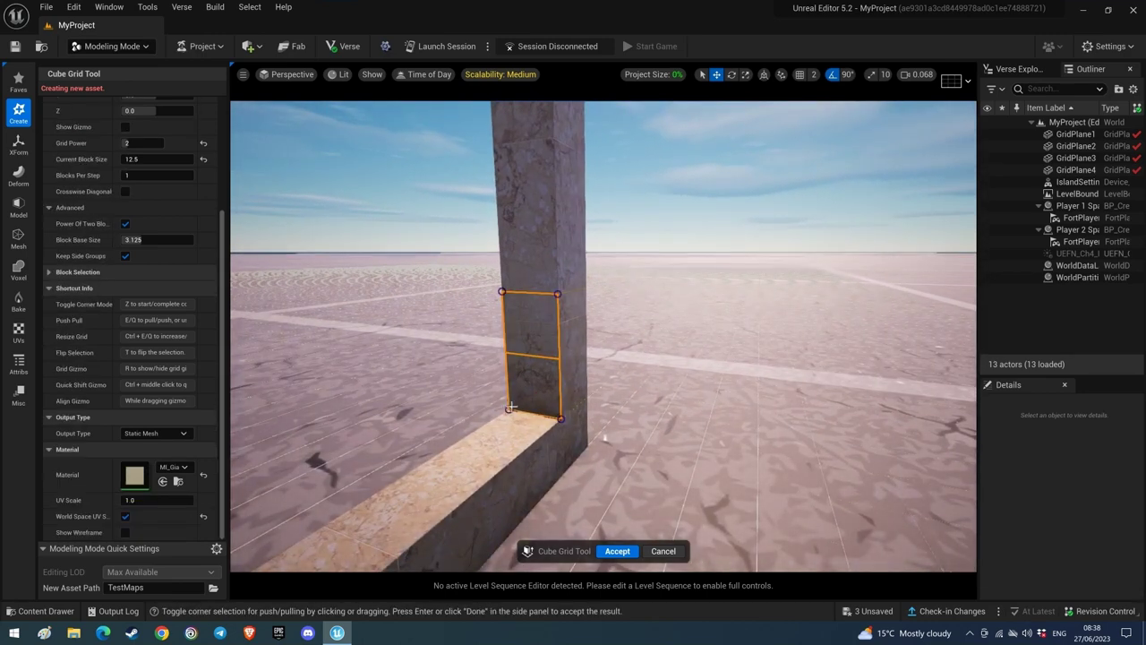
key(e)
key(e)
right_drag(543, 449, 394, 476)
key(s)
key(d)
key(w)
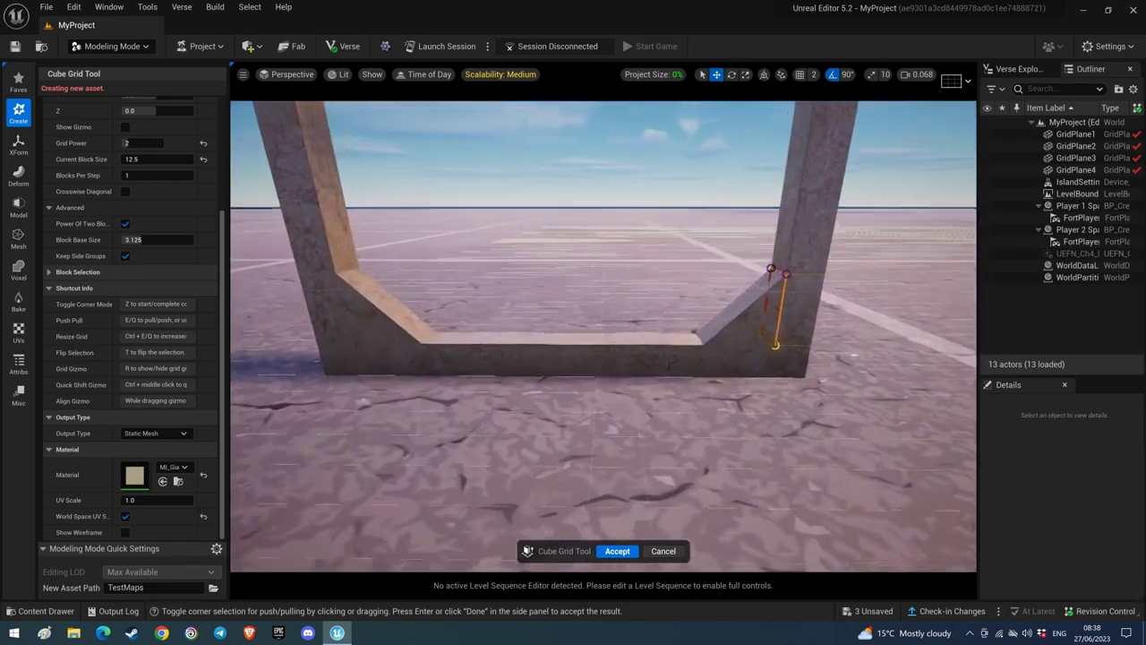
key(w)
key(z)
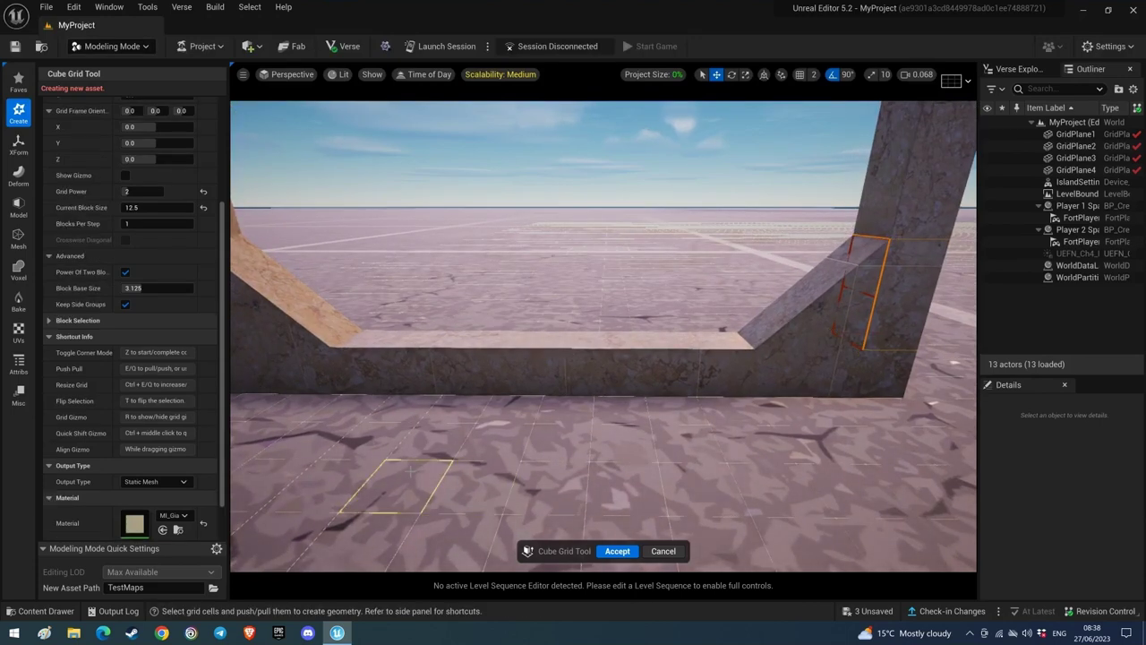
Select the bottom beam's outer face between the braces and pull its two bottom corners out two steps into a slope.
drag(376, 383, 699, 380)
key(z)
click(340, 392)
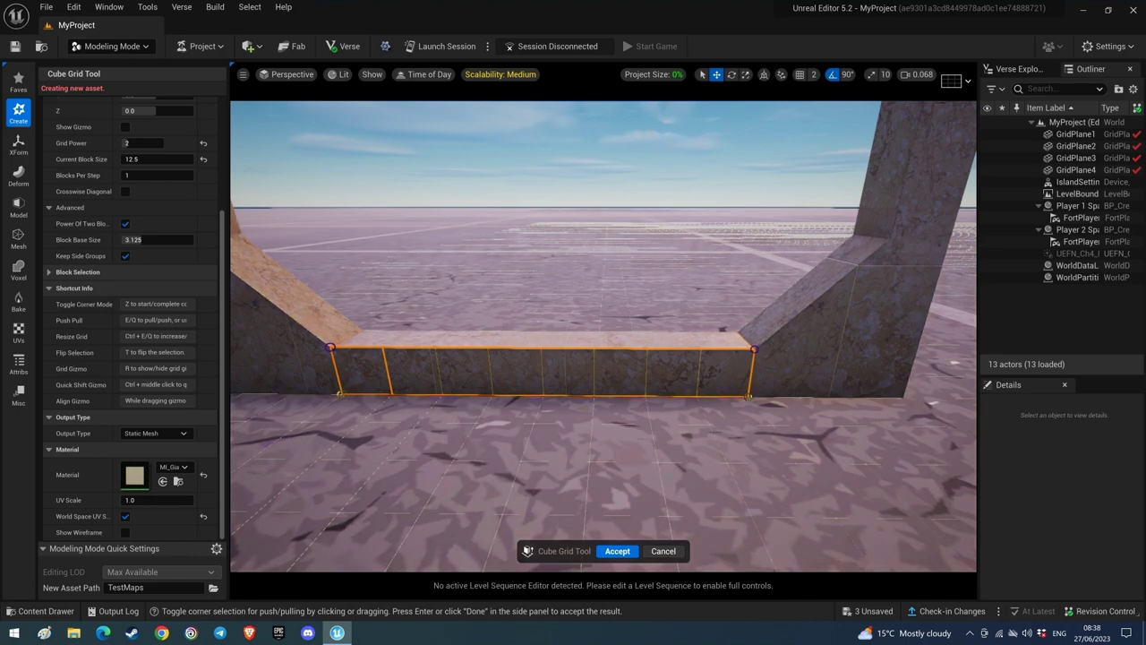
key(e)
key(e)
right_drag(749, 395, 358, 381)
key(z)
Slope the bottom beam's other side by pulling its two bottom corners out two steps, and accept the CubeGrid mesh.
drag(412, 413, 701, 373)
key(z)
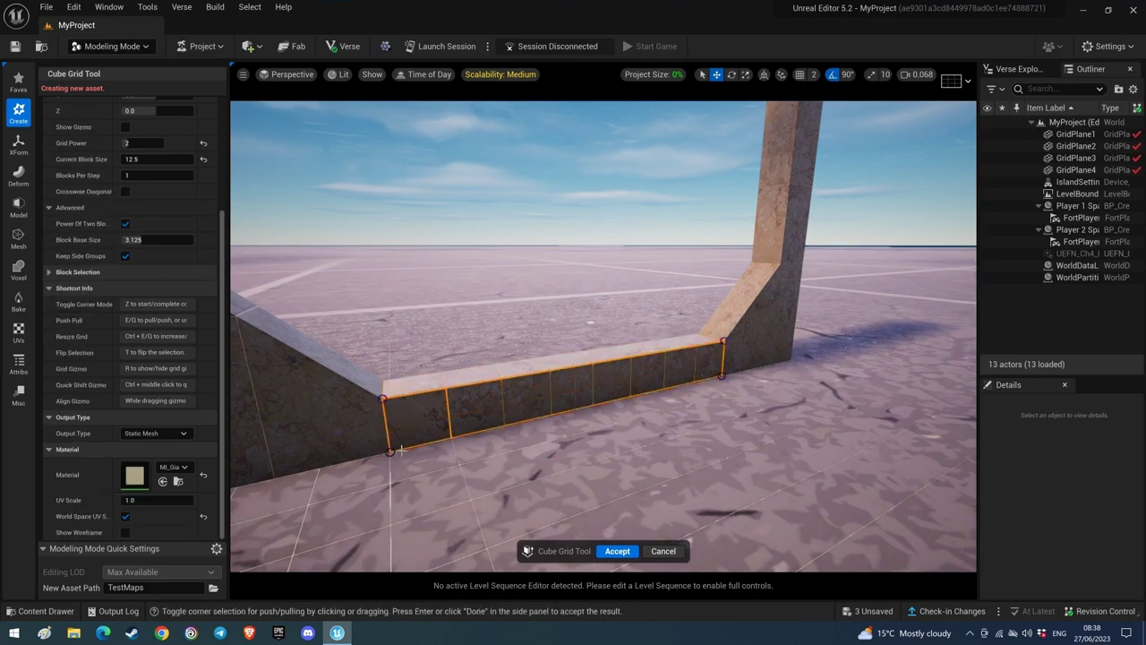
click(714, 392)
click(723, 376)
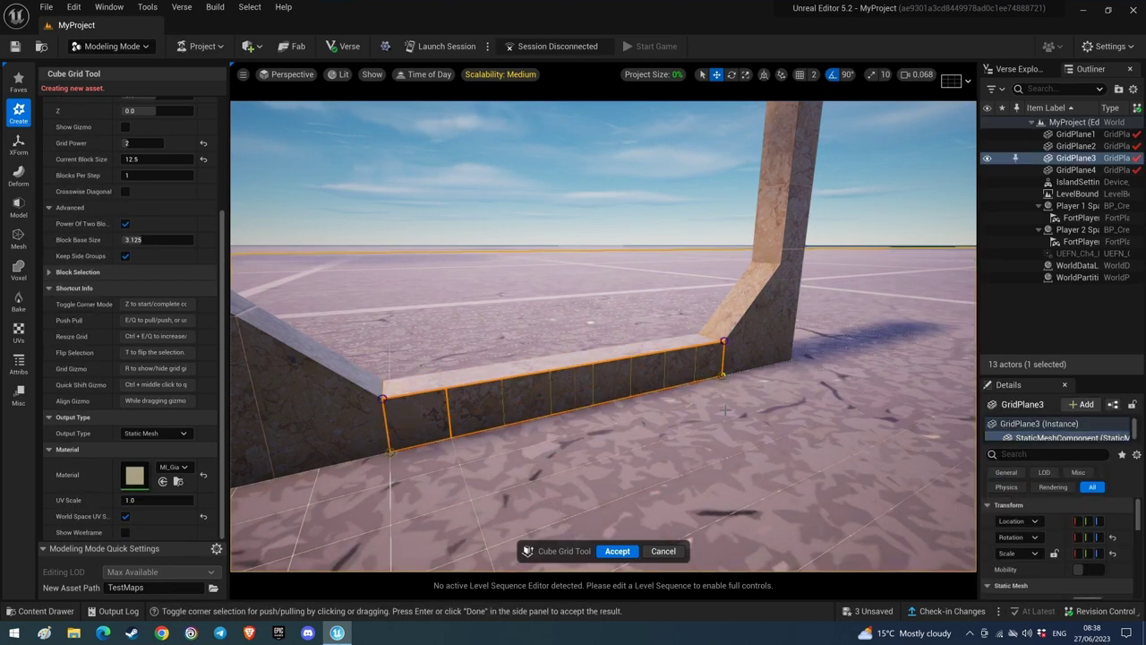
key(e)
key(e)
right_drag(390, 451, 877, 577)
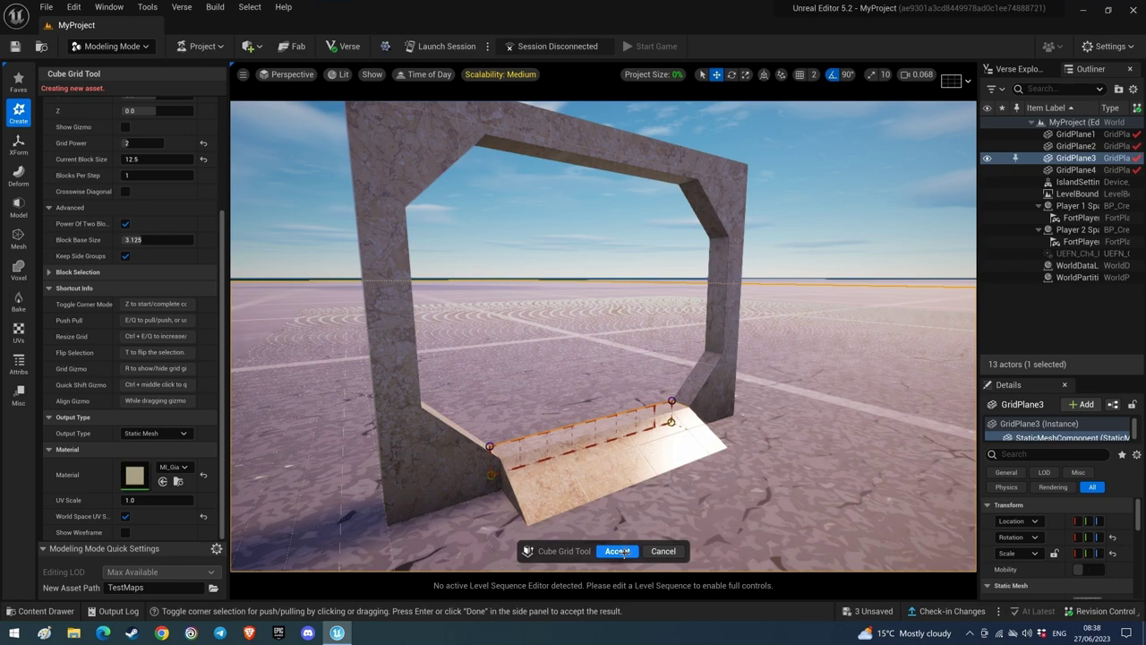
click(617, 550)
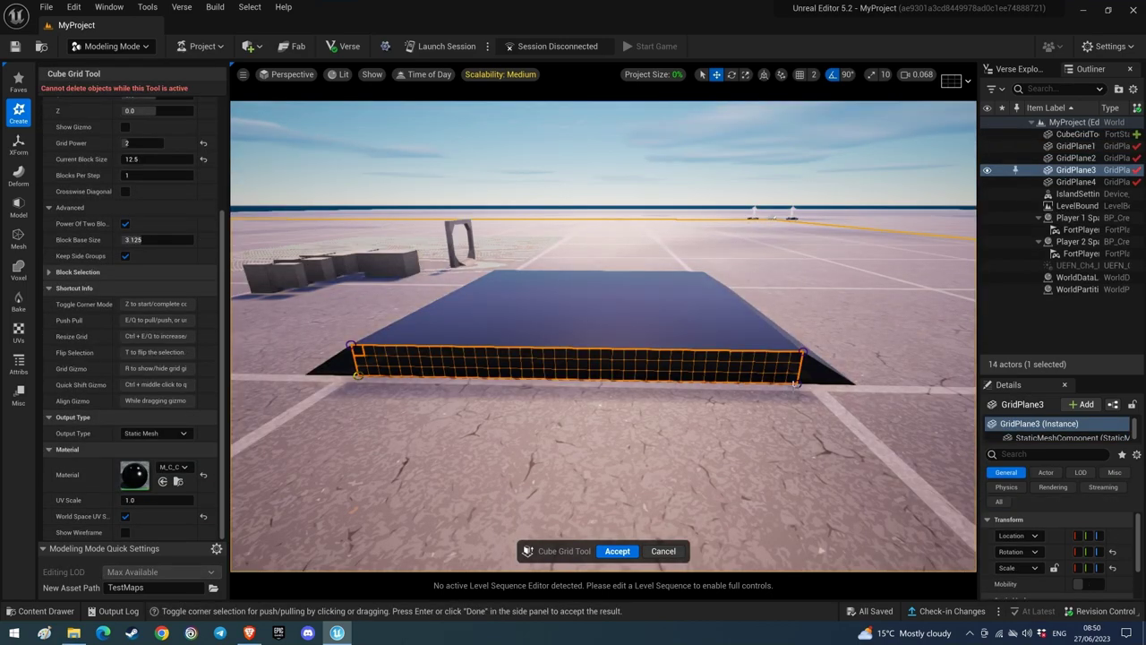
Pull the bottom corners of the blue platform's front face outward into a slope and complete the corner edit.
key(e)
key(e)
key(e)
key(e)
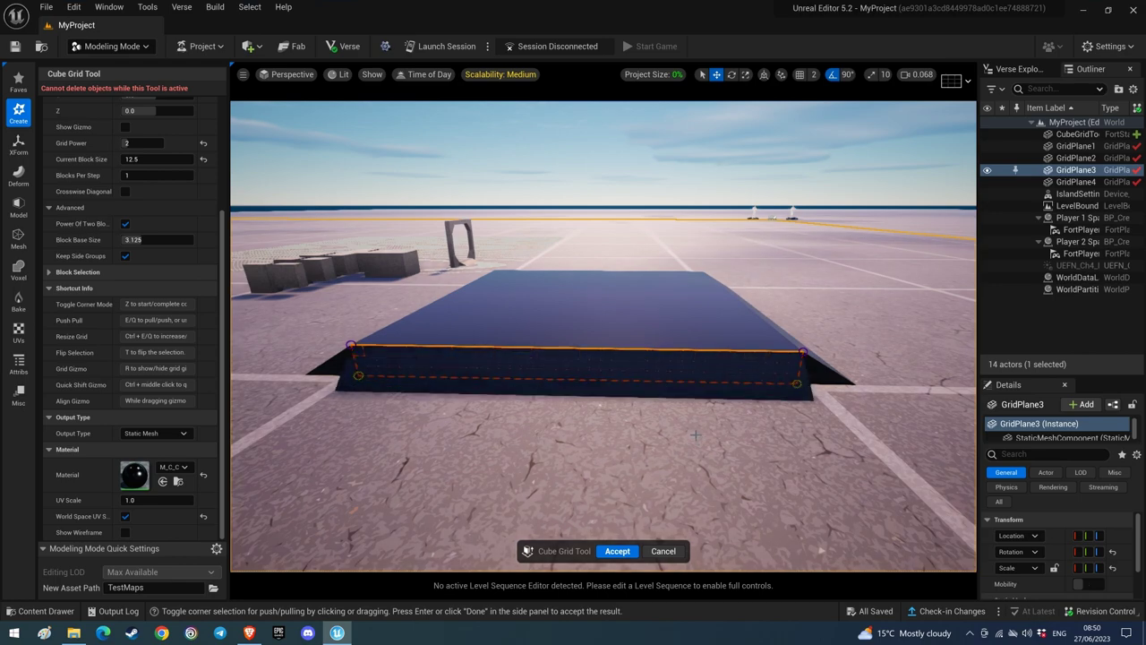
key(e)
key(z)
Select the square of ground cells in the gap between the two adjoining platform slopes and enable corner mode.
right_drag(618, 464, 502, 509)
key(w)
key(d)
key(w)
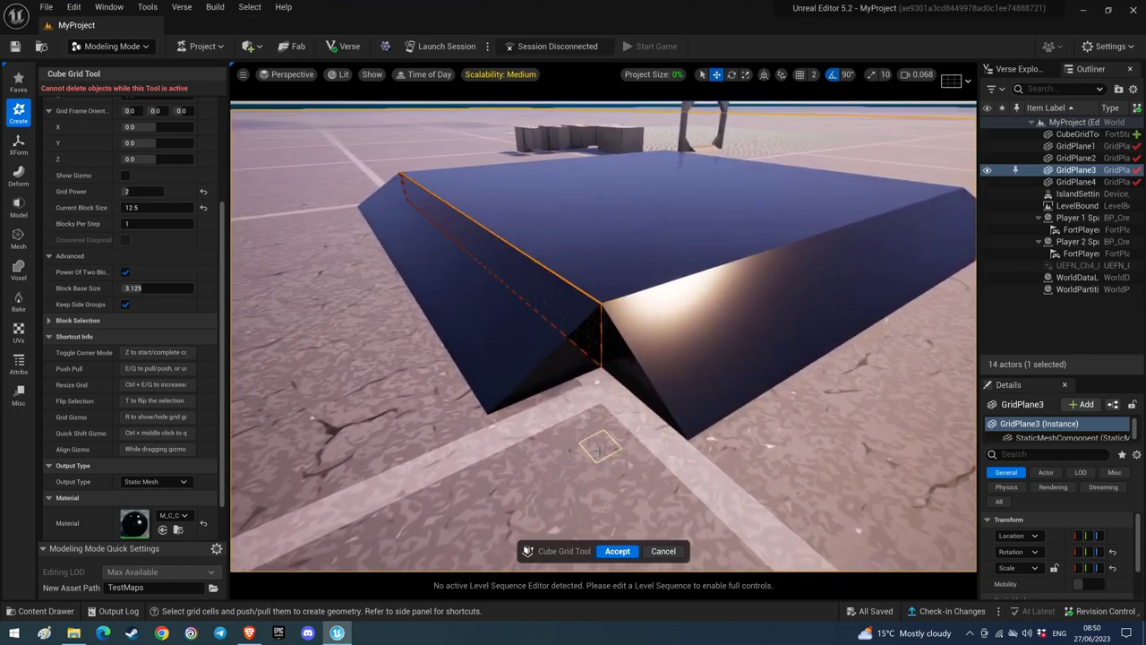
click(511, 415)
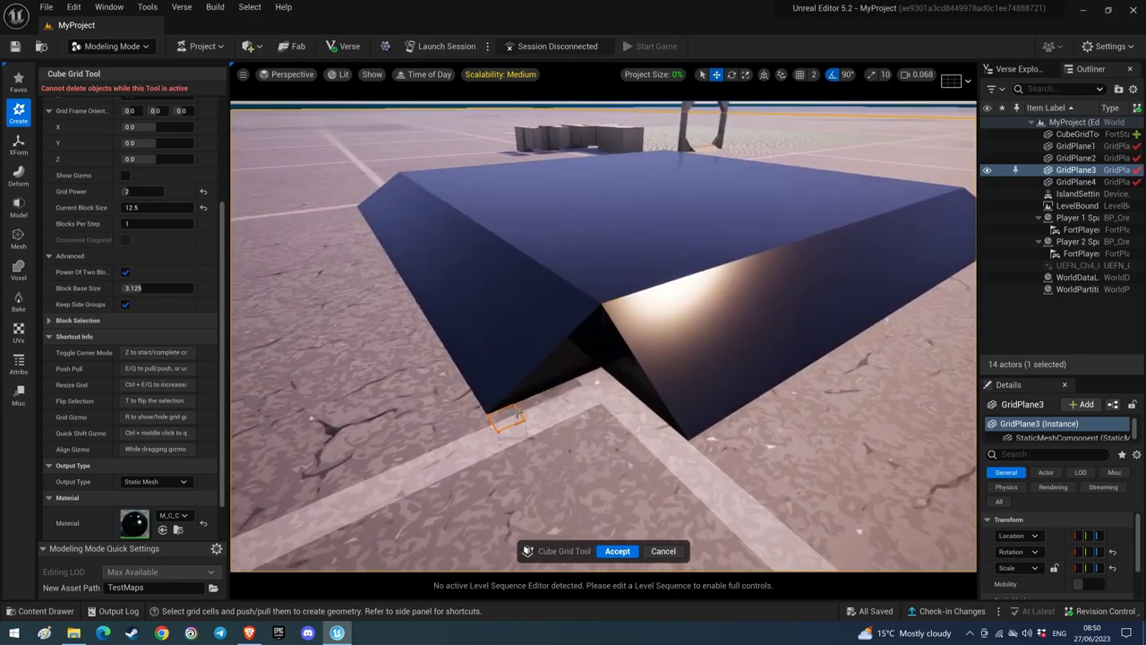
drag(506, 416, 641, 413)
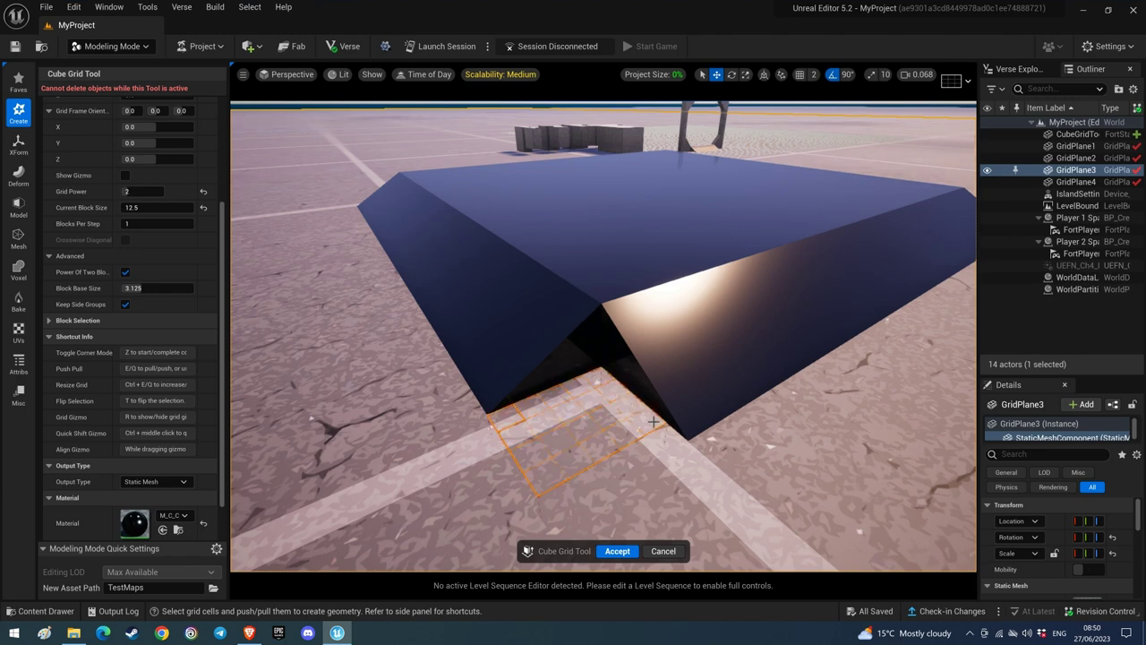
key(z)
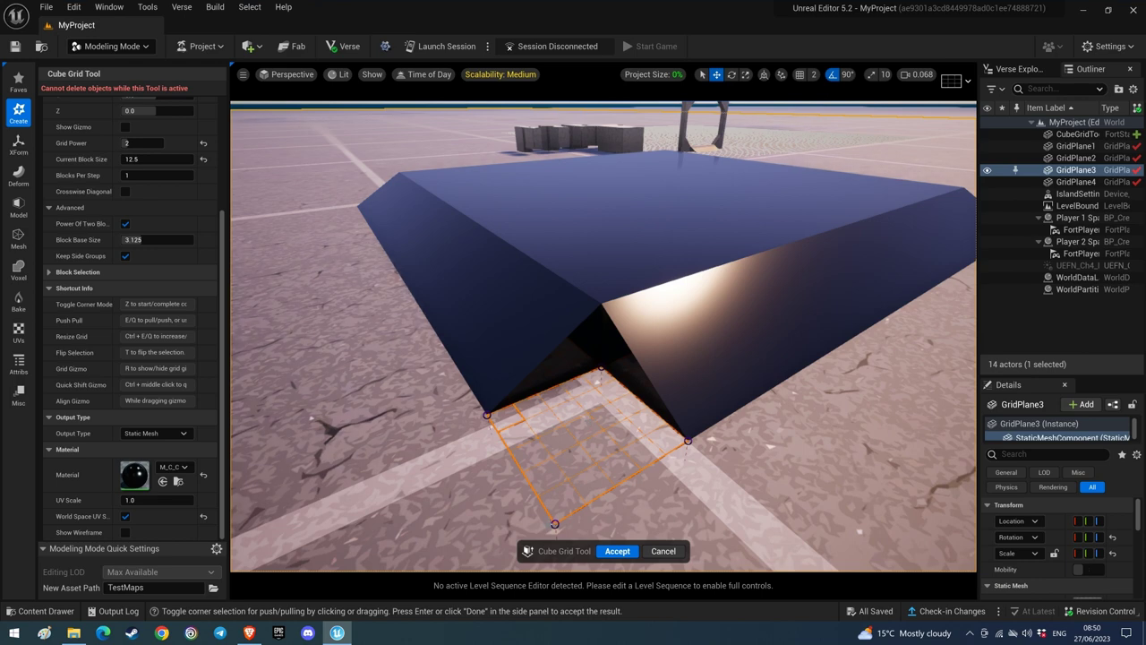
Try filling the gap by pulling up with only the square's outermost corner selected, and push the shape back down.
key(e)
key(e)
key(e)
key(e)
key(e)
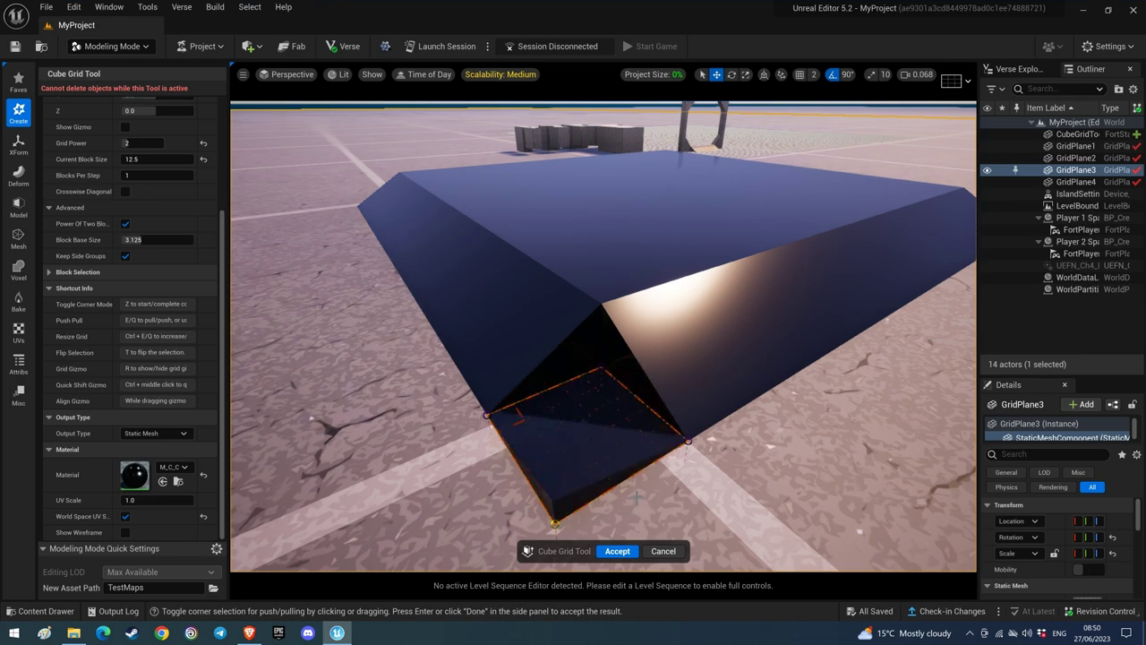
key(e)
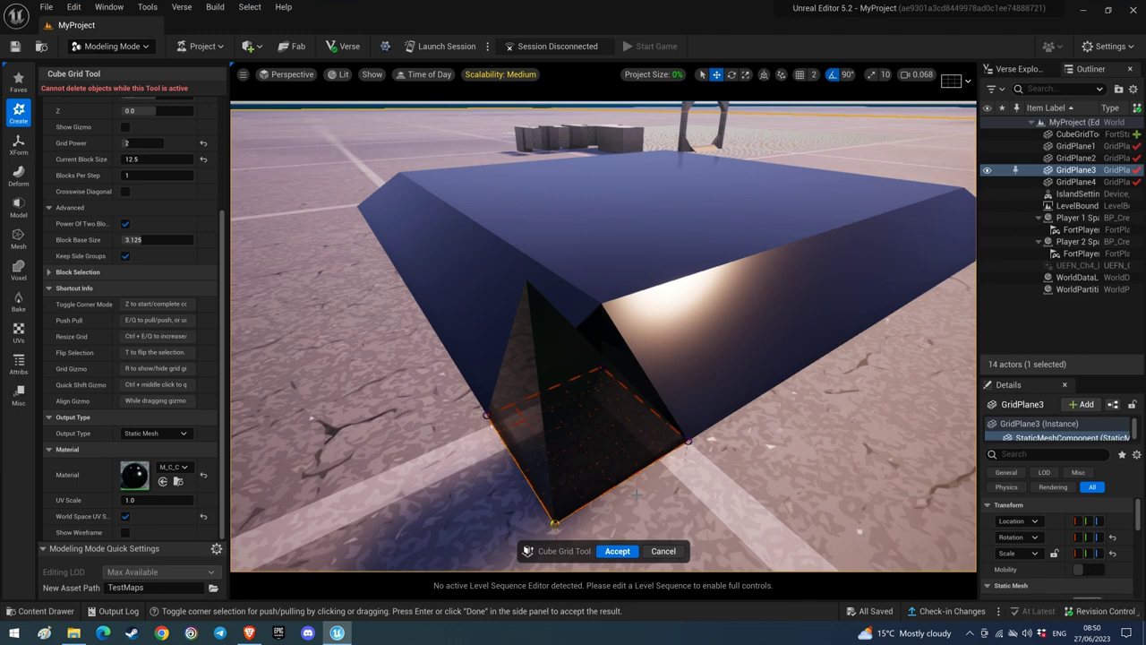
key(q)
key(q)
key(q)
key(q)
key(q)
key(q)
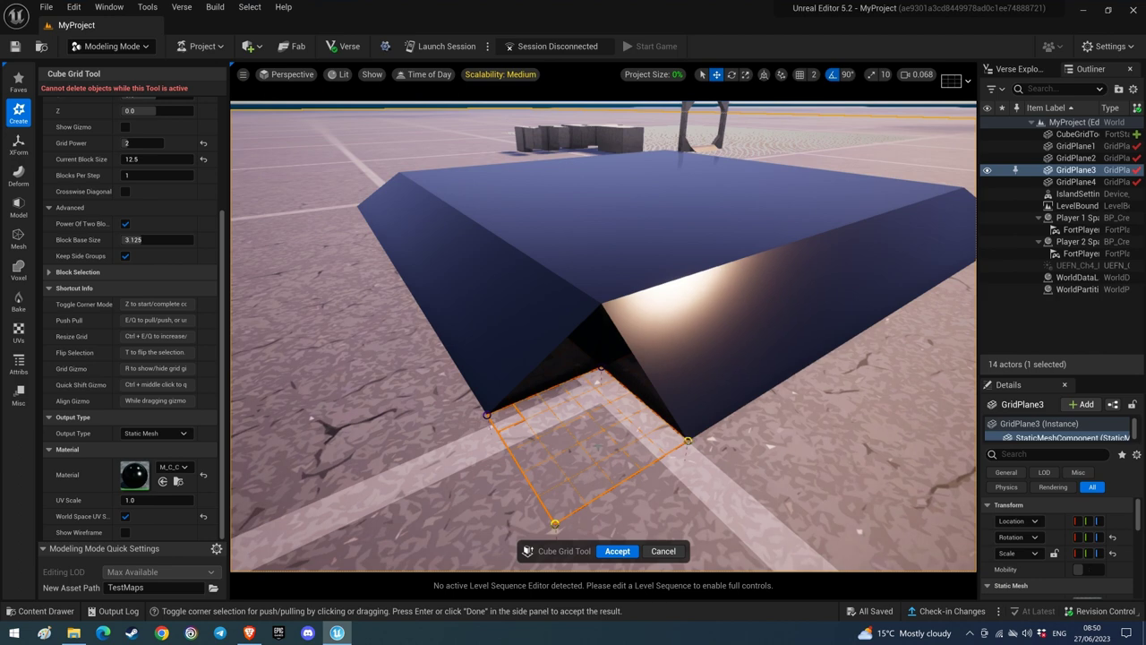
Try pulling the square up with its outermost and both side corners selected, and push the shape back down.
key(e)
key(e)
key(e)
key(e)
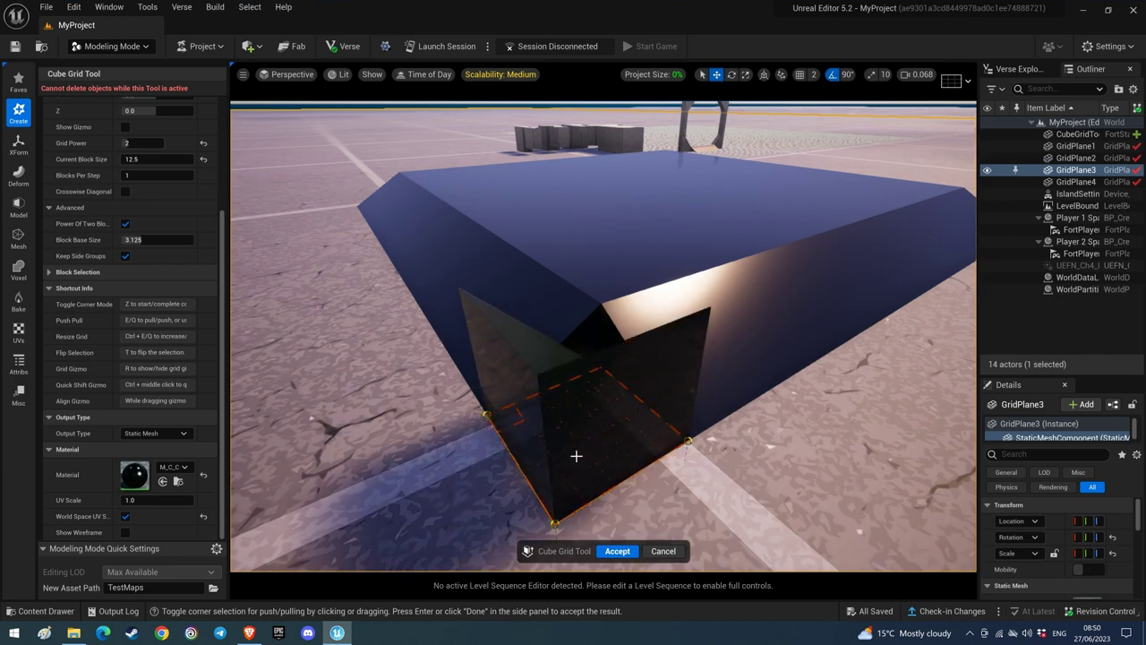
key(q)
key(q)
key(q)
key(q)
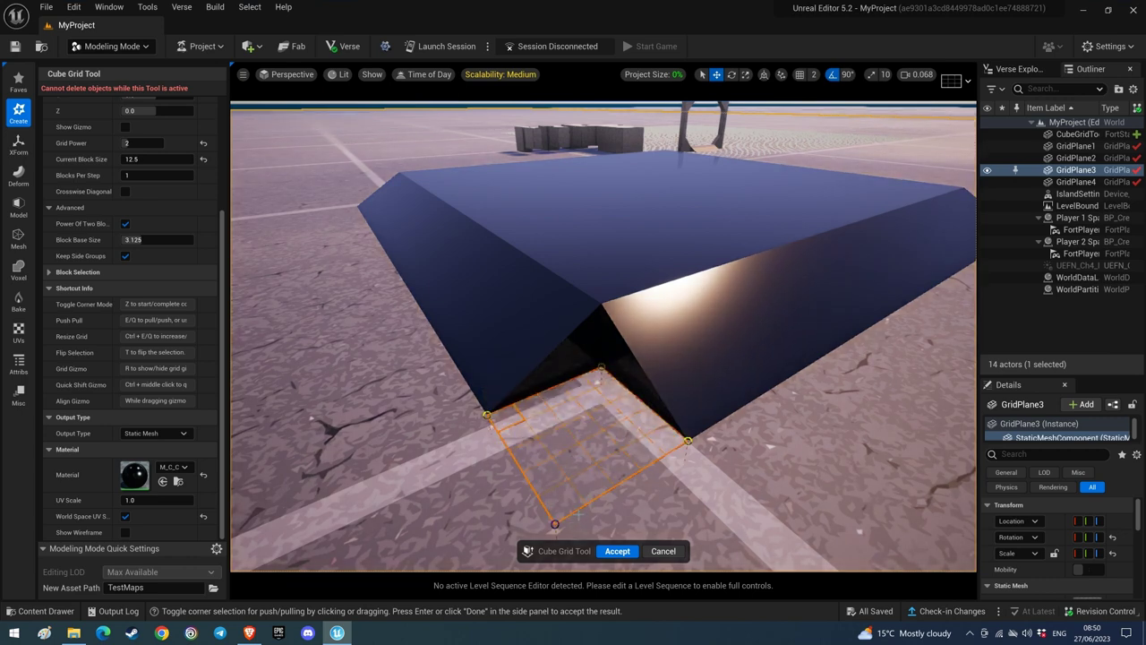
Try pulling the square up with its inner and both side corners selected, and push the shape back down.
key(e)
key(e)
key(e)
key(e)
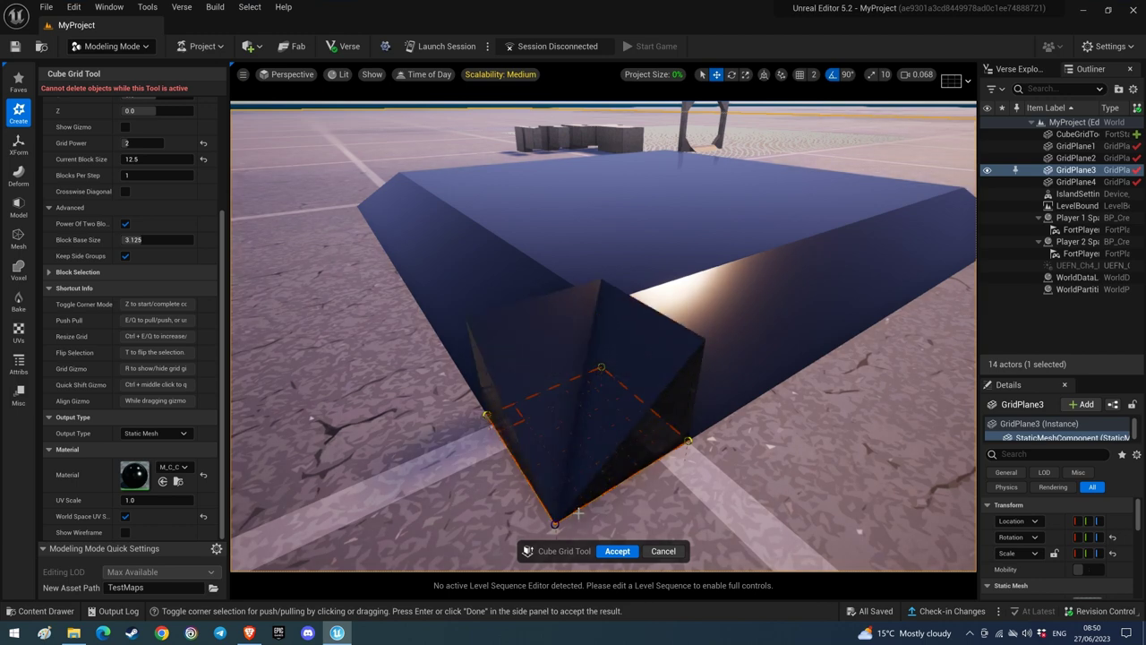
key(q)
key(q)
key(q)
key(q)
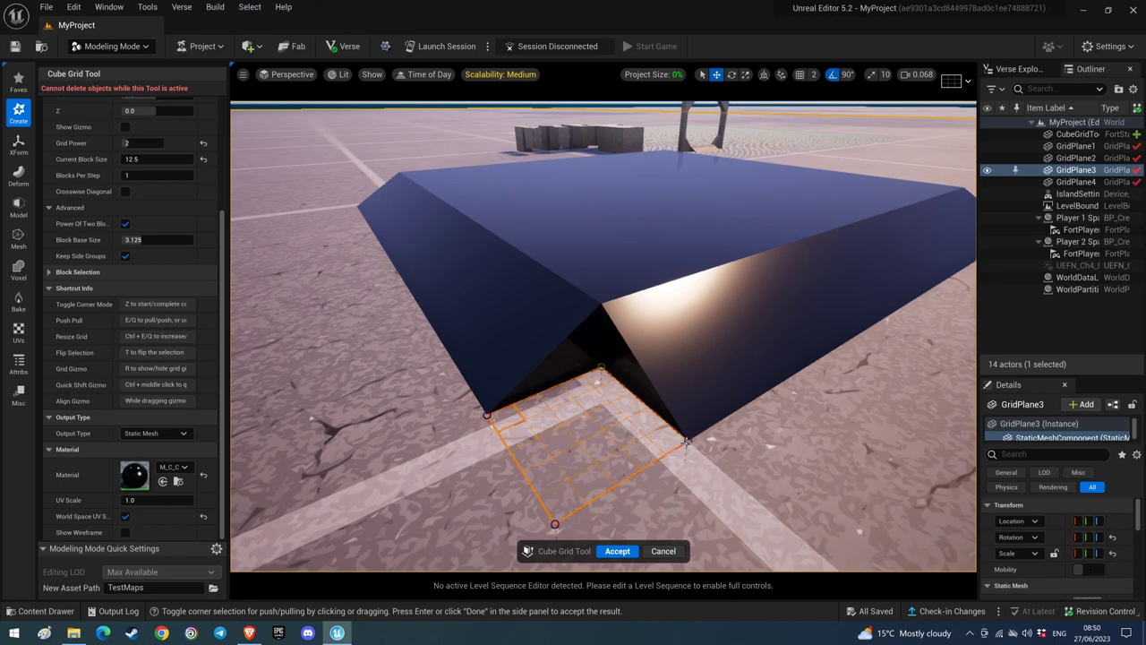
Pull the square up with only its inner corner selected to join the two slopes, and complete the corner edit.
key(e)
key(e)
key(e)
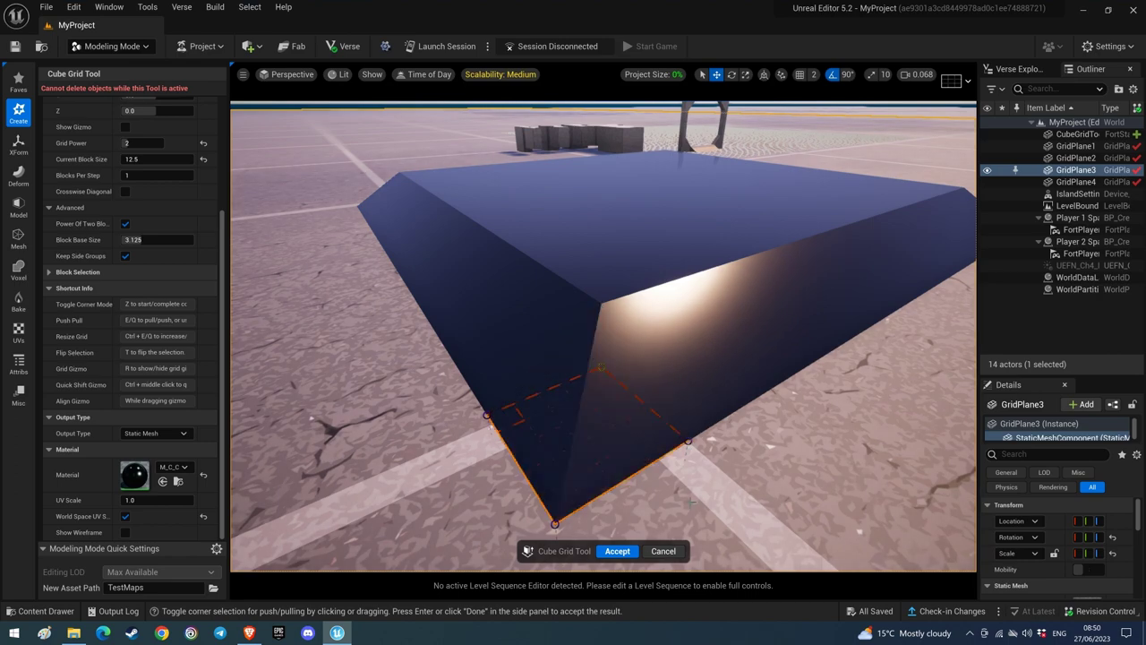
key(a)
right_drag(700, 526, 978, 523)
key(z)
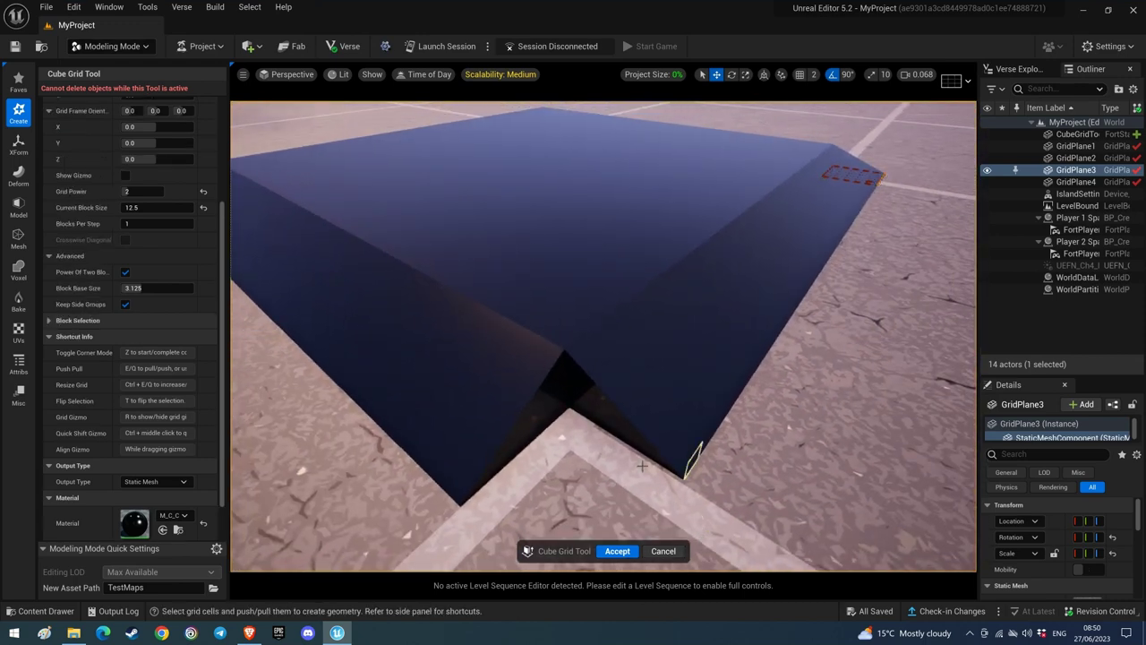
Select the ground square in the platform's next open corner gap and pull it up from its inner corner in corner mode.
drag(488, 502, 669, 489)
right_drag(670, 489, 618, 491)
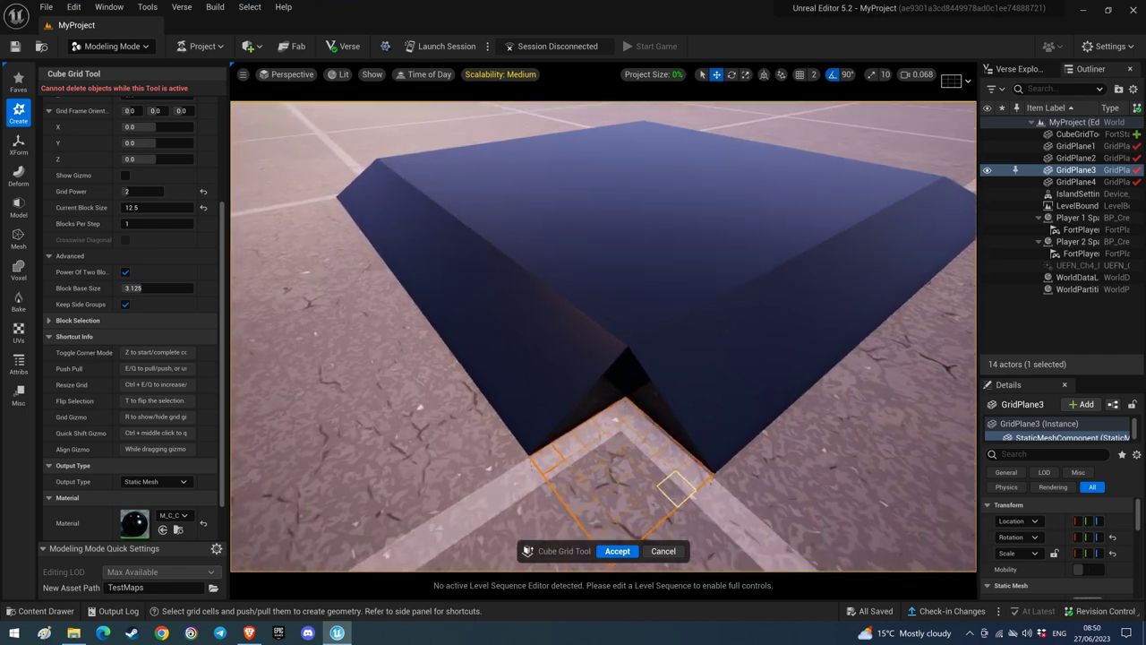
key(z)
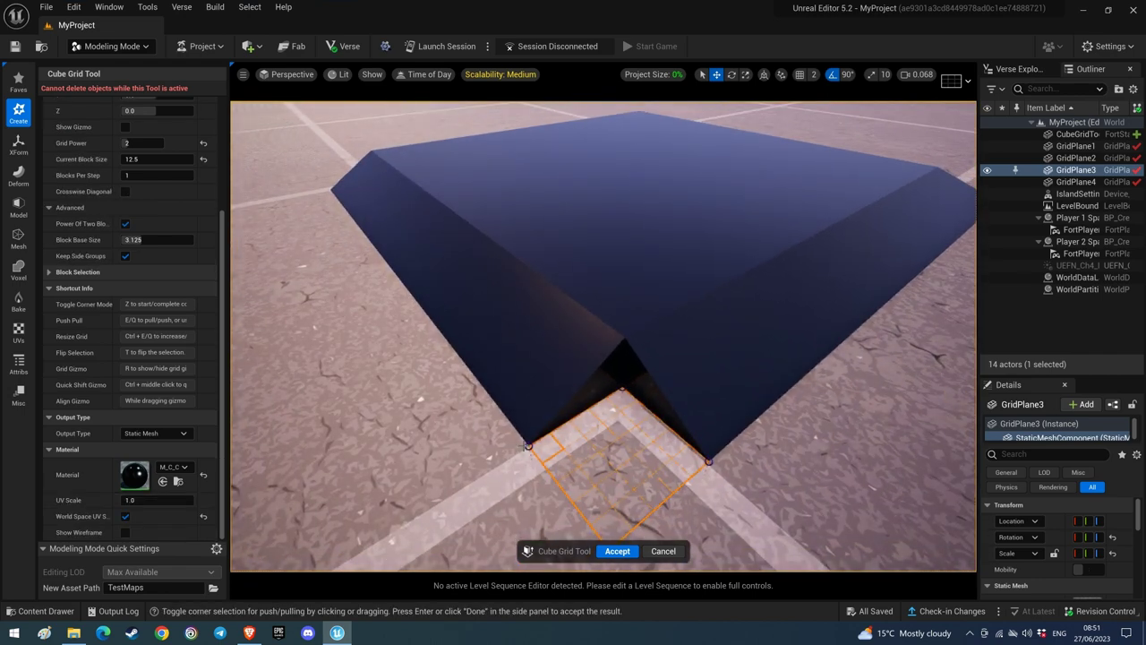
right_drag(632, 447, 645, 506)
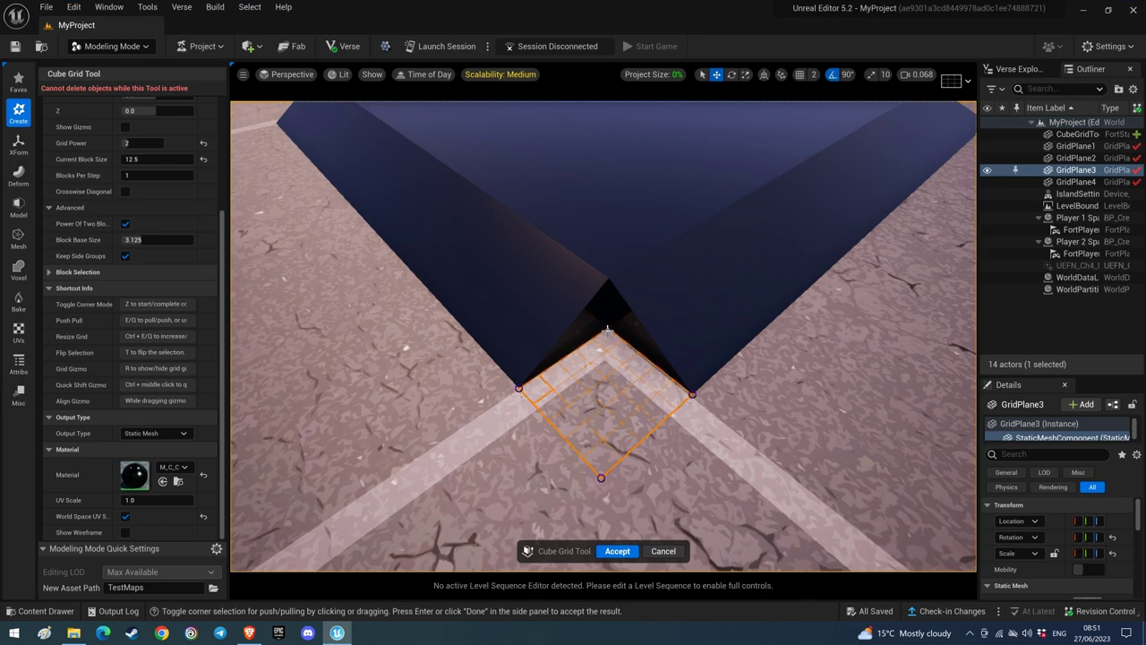
click(607, 330)
key(e)
key(e)
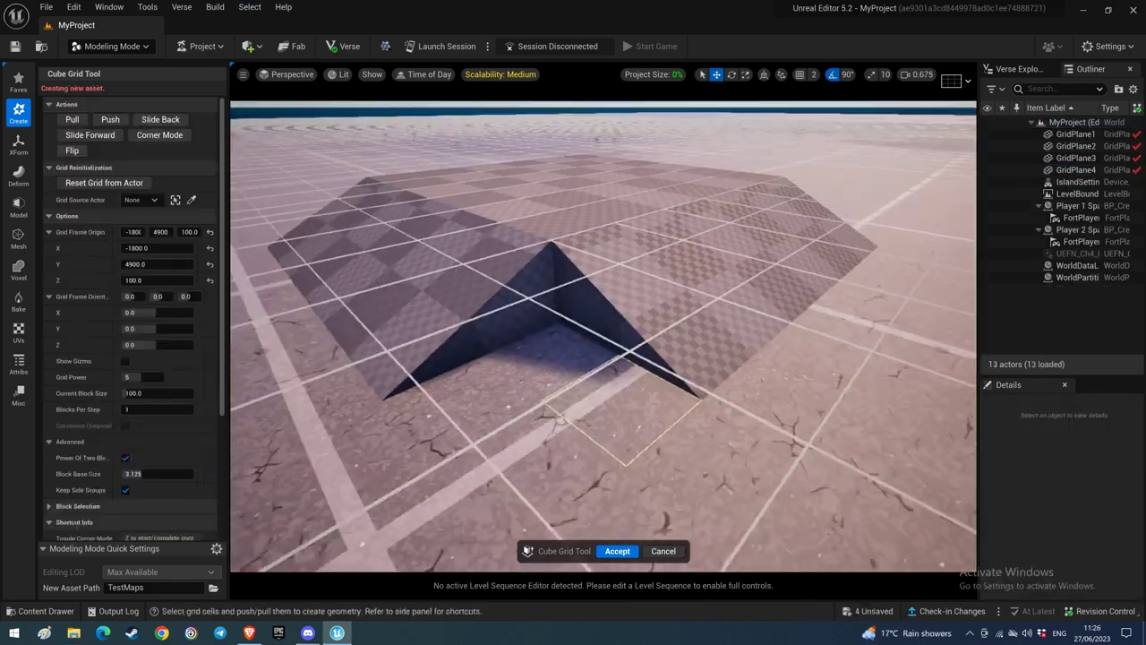
Fill the platform's next corner gap by selecting its ground square, pulling up only the inner corner in corner mode, and completing the edit.
right_drag(573, 414, 563, 421)
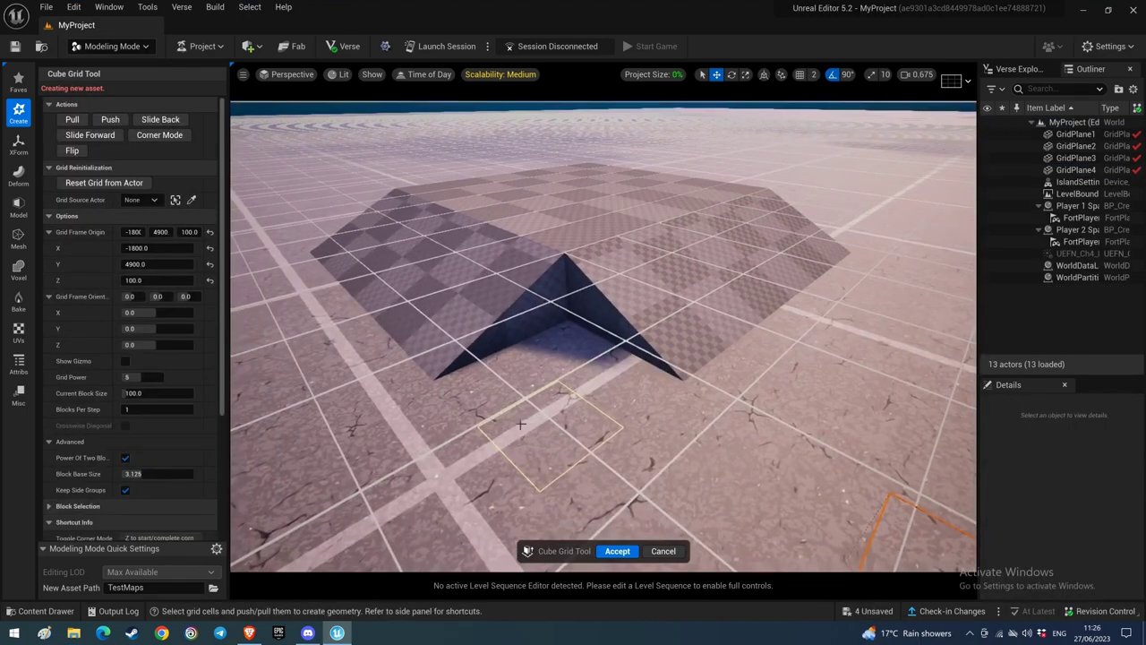
drag(483, 391, 585, 343)
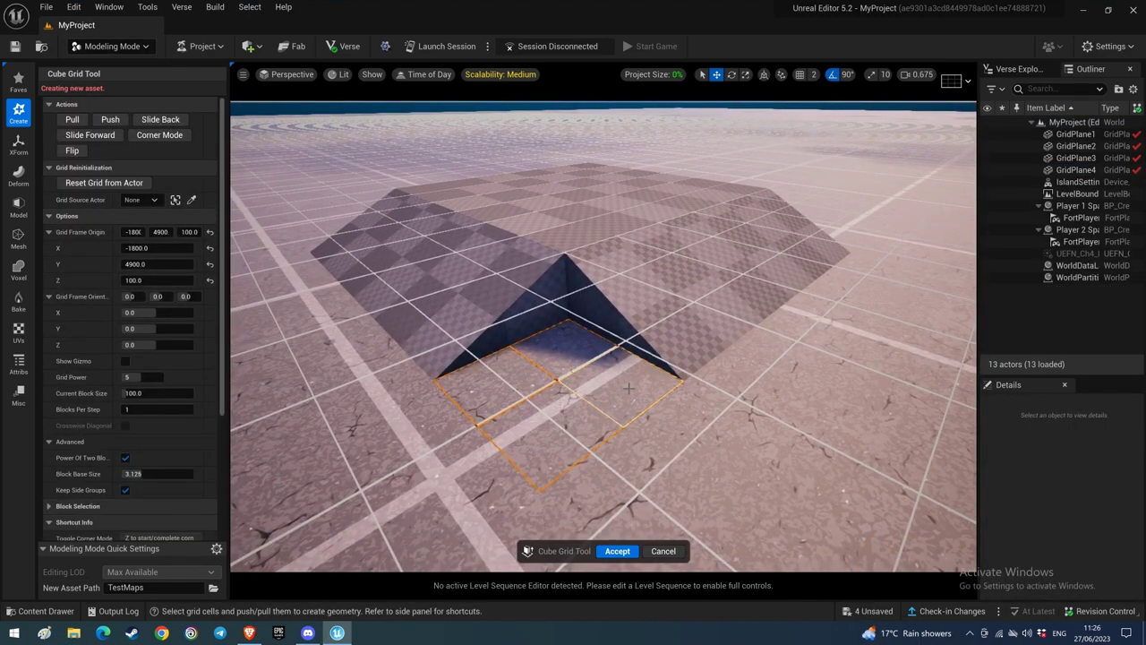
key(z)
click(567, 323)
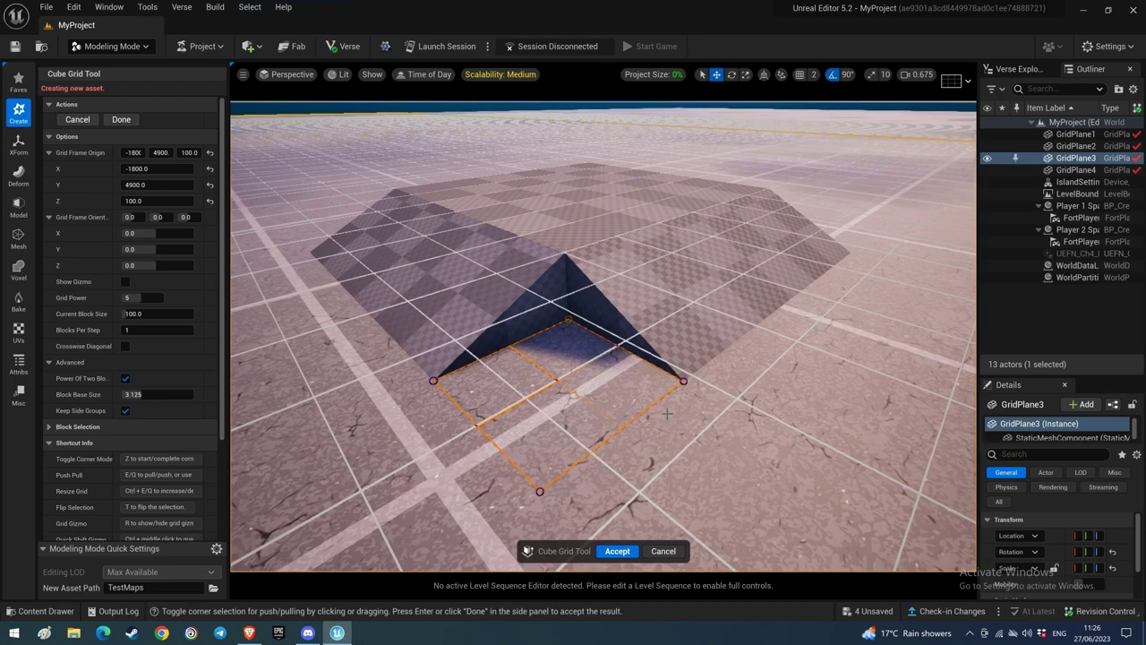
key(e)
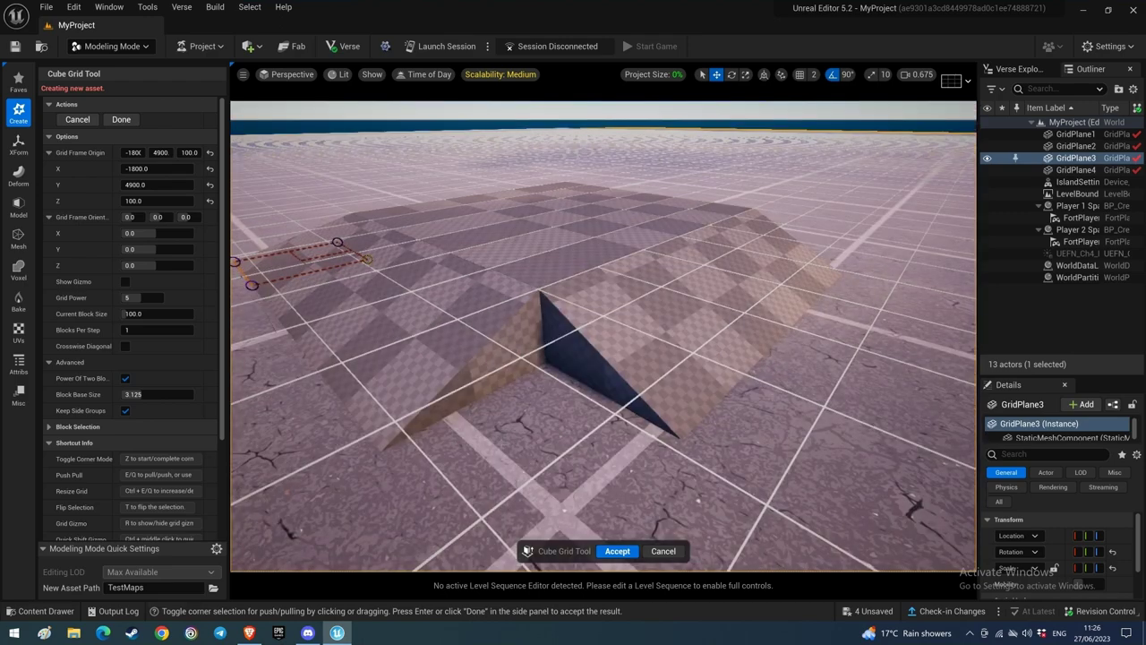
key(z)
Select the ground square in the remaining corner gap, try pulling it up from its outermost corner in corner mode, and push it back down.
drag(457, 458, 599, 426)
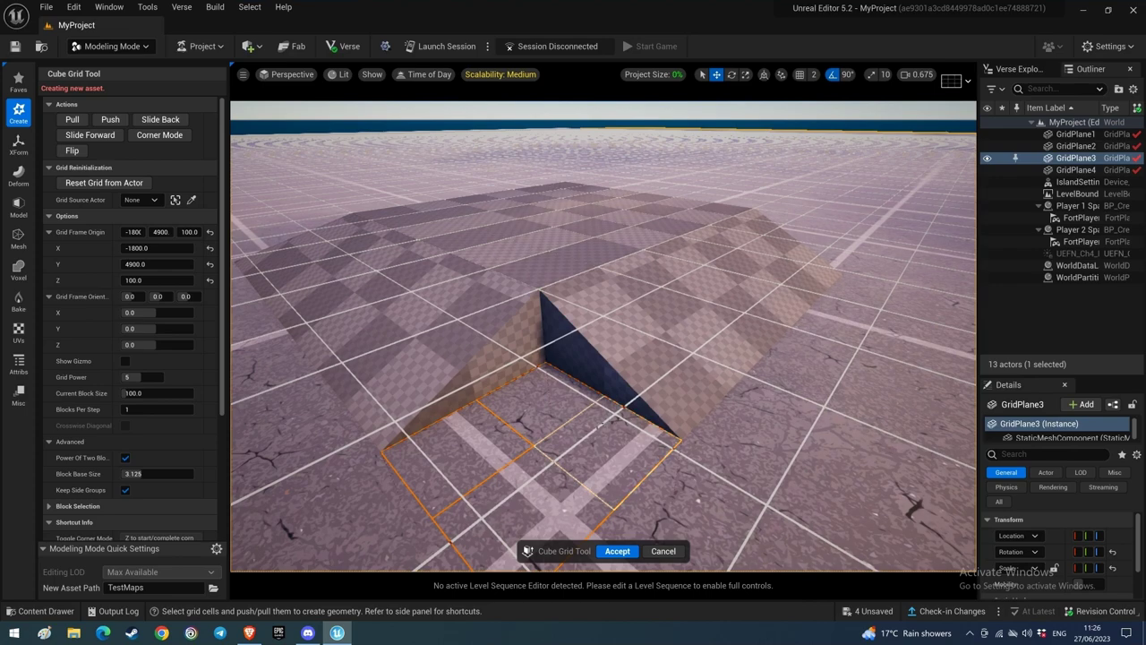
key(z)
right_drag(599, 427, 587, 479)
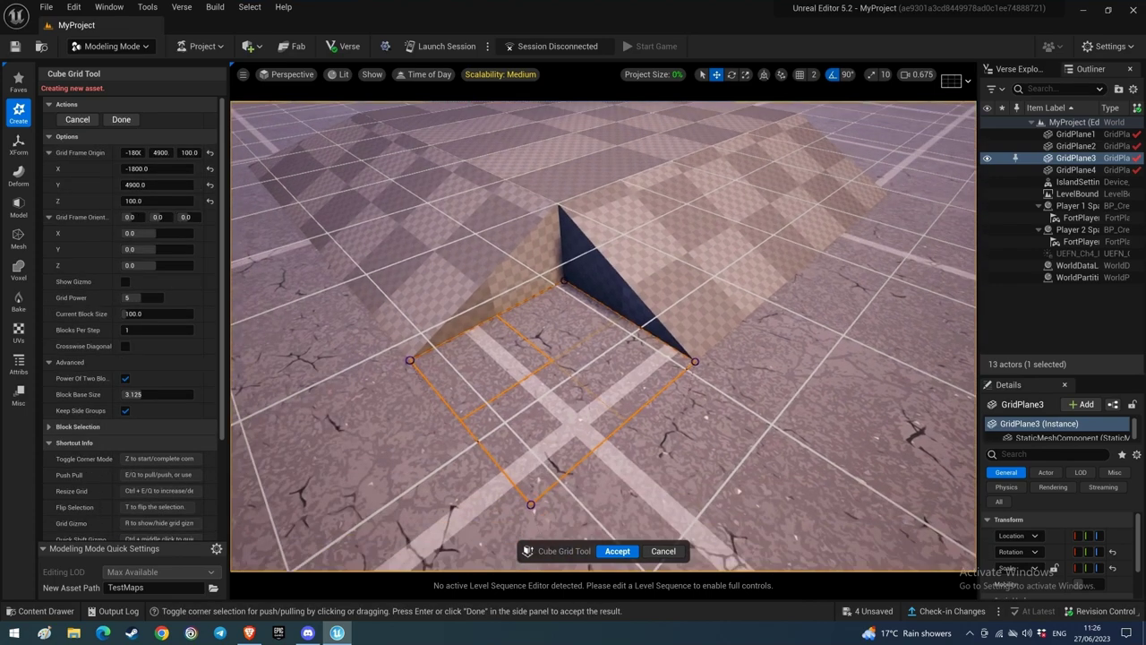
key(e)
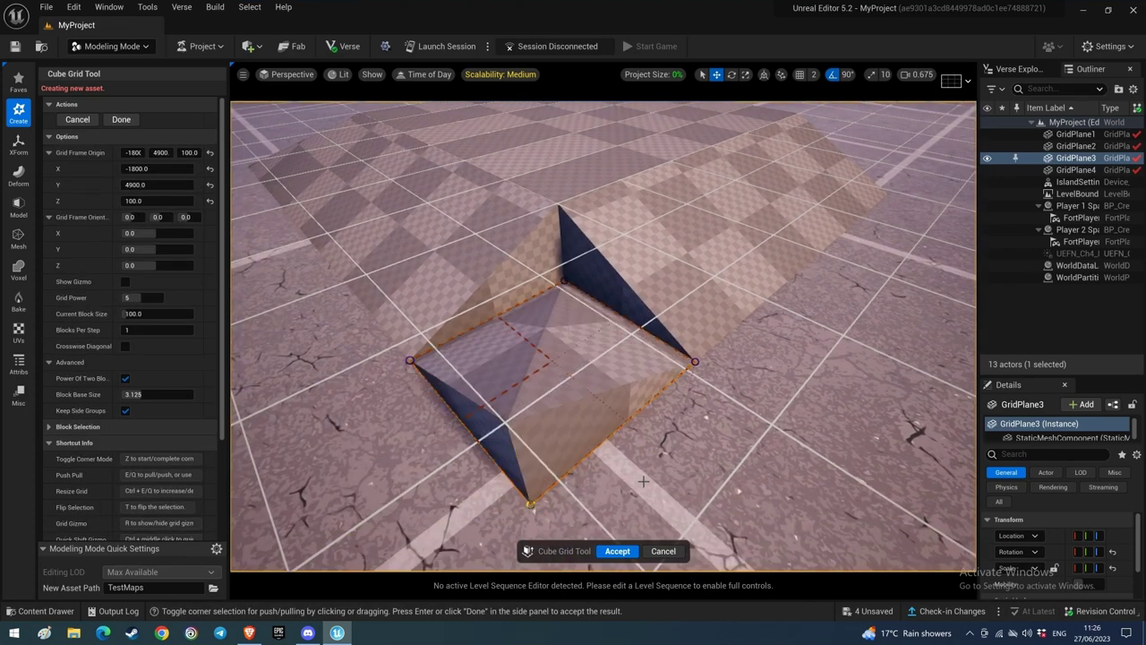
key(q)
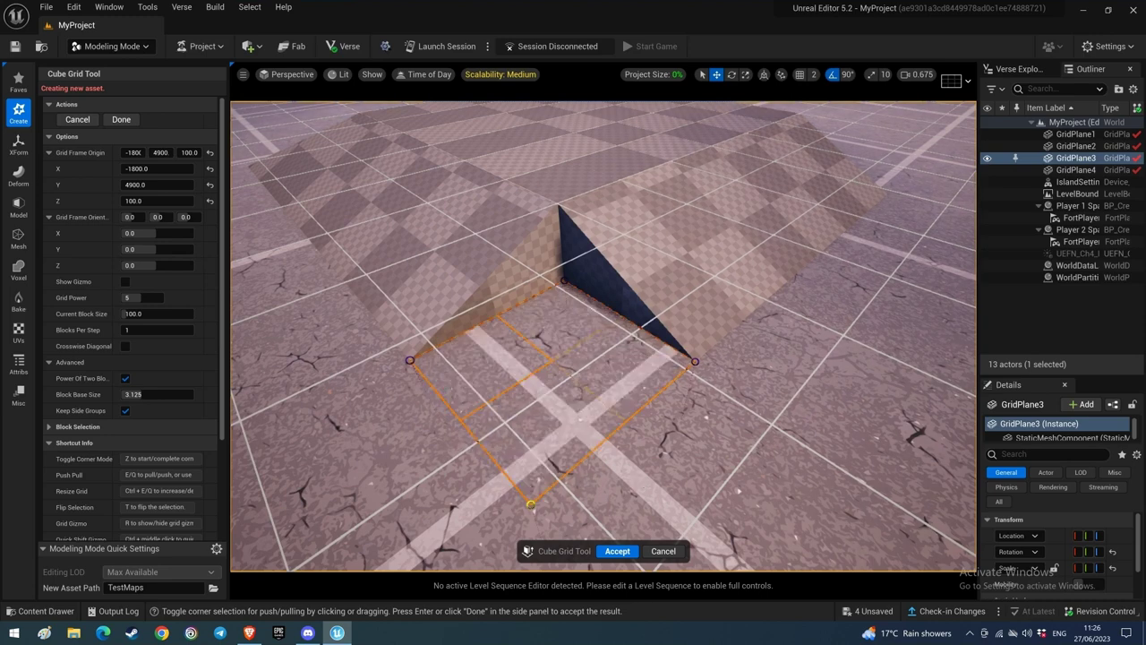
Try raising the square from its outermost and both side corners, and deselect the three corners one by one to flatten it.
click(410, 361)
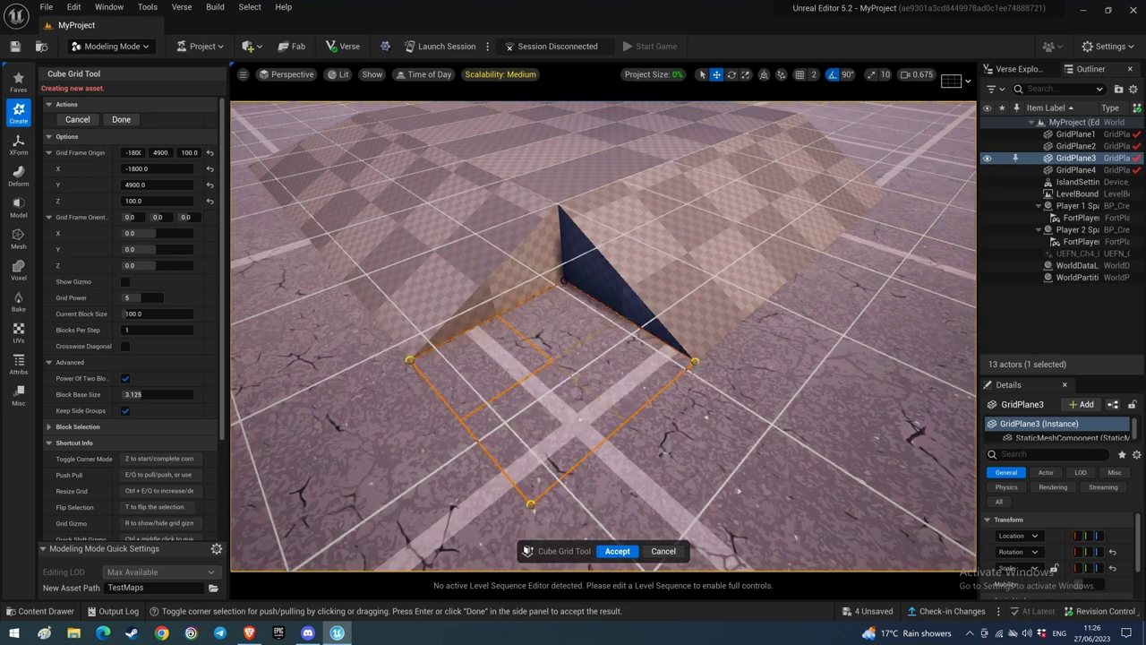
key(e)
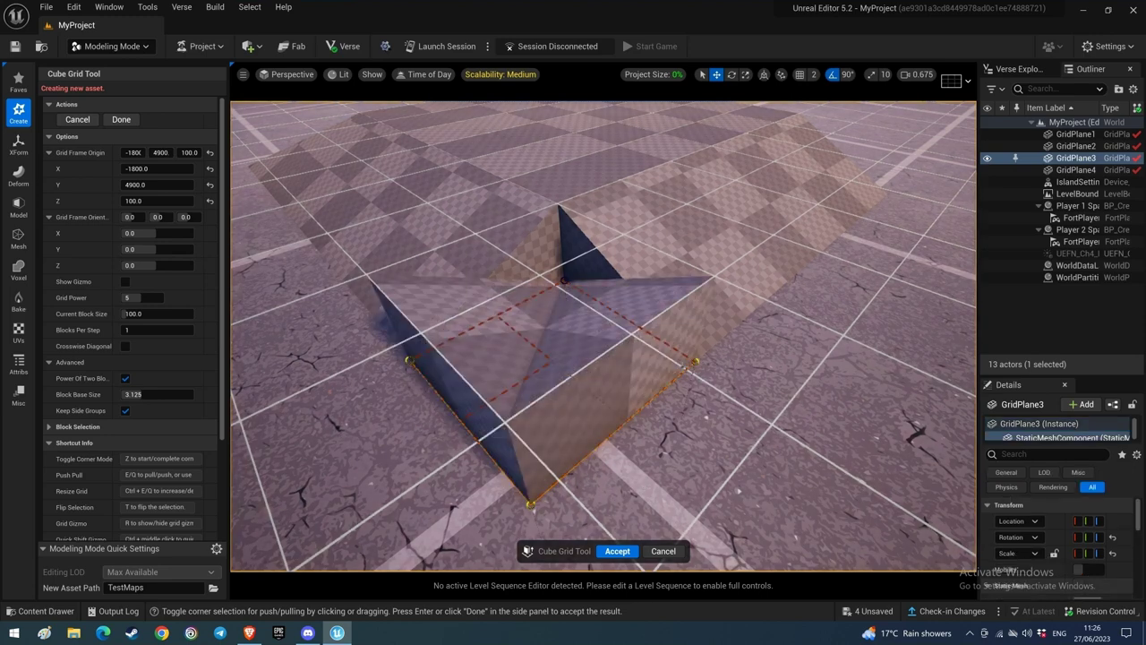
click(694, 363)
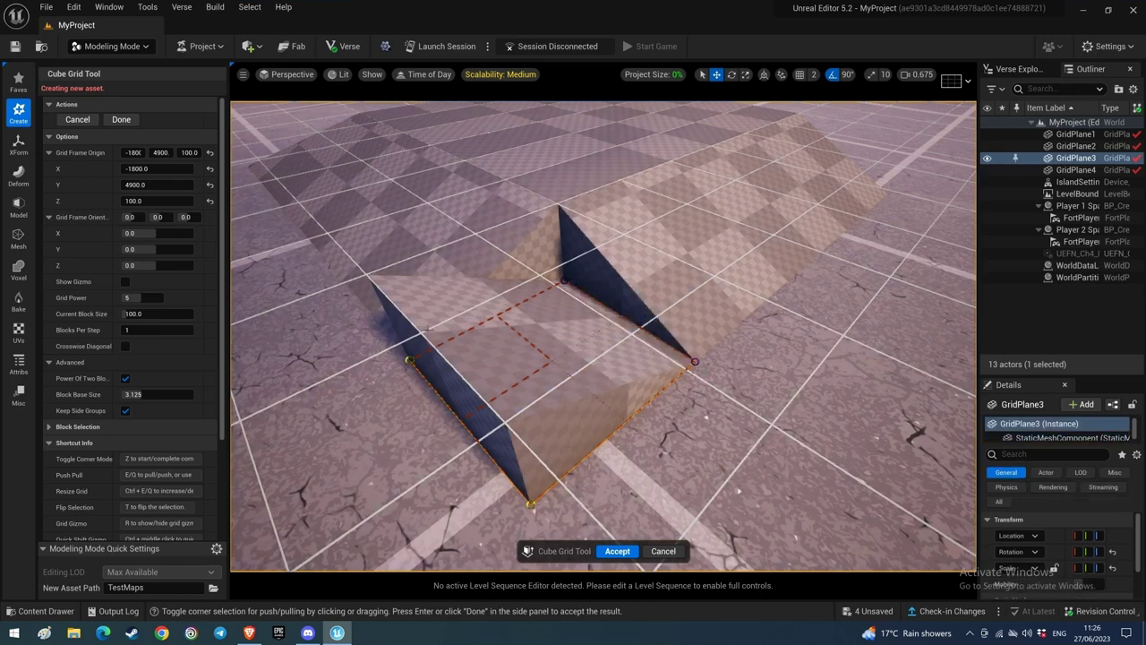
click(409, 360)
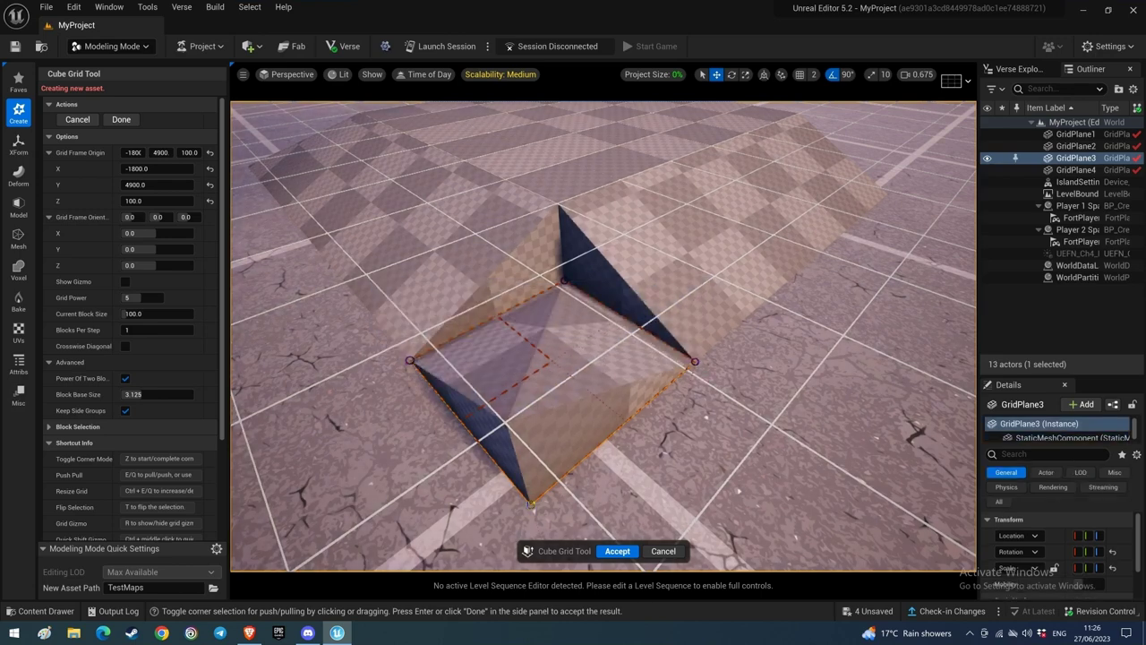
click(531, 504)
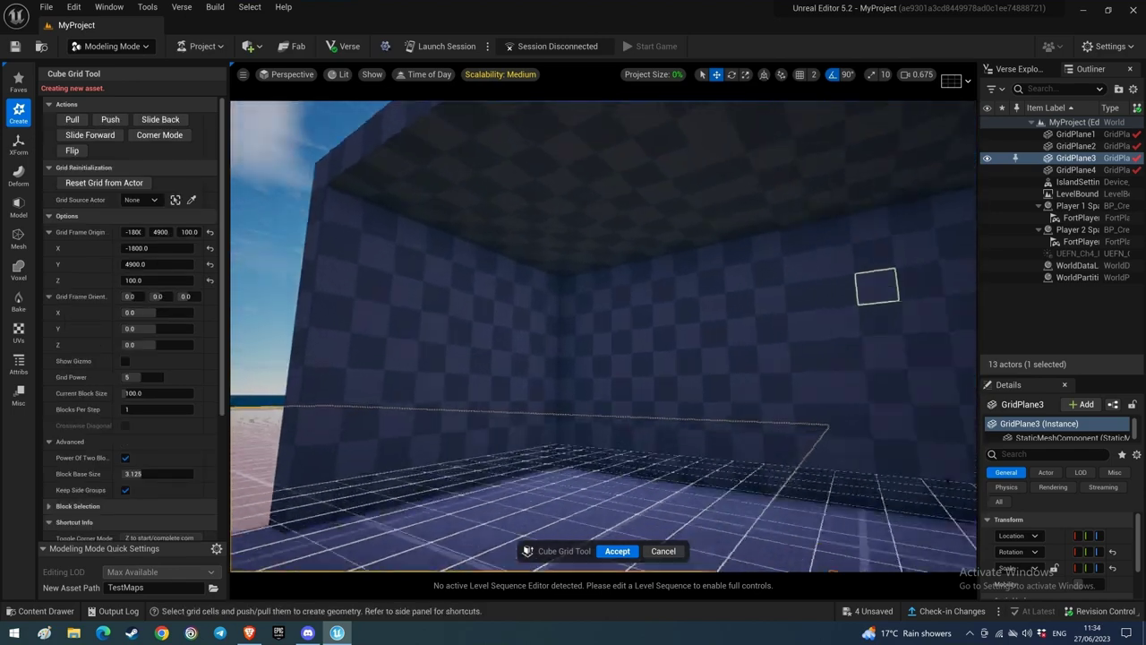
Select the ceiling square in the room's corner, try pulling it down four blocks from its outermost corner in corner mode, and push it back.
key(w)
mouse_move(643, 342)
right_down()
mouse_move(678, 347)
mouse_move(642, 341)
right_up()
drag(686, 228, 569, 202)
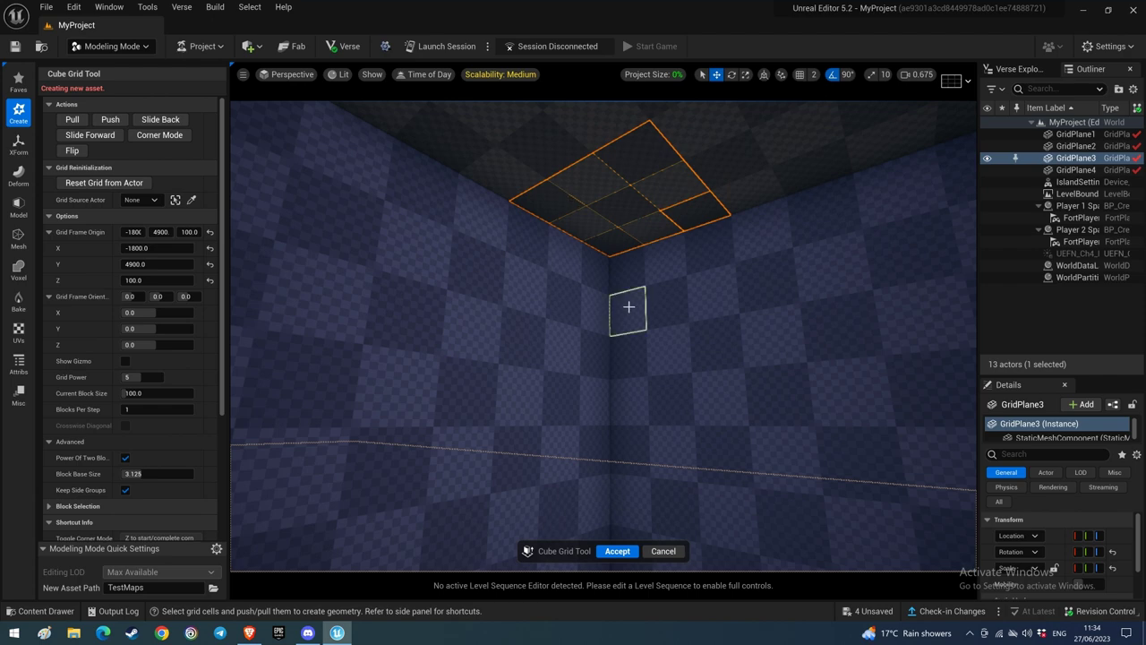
key(z)
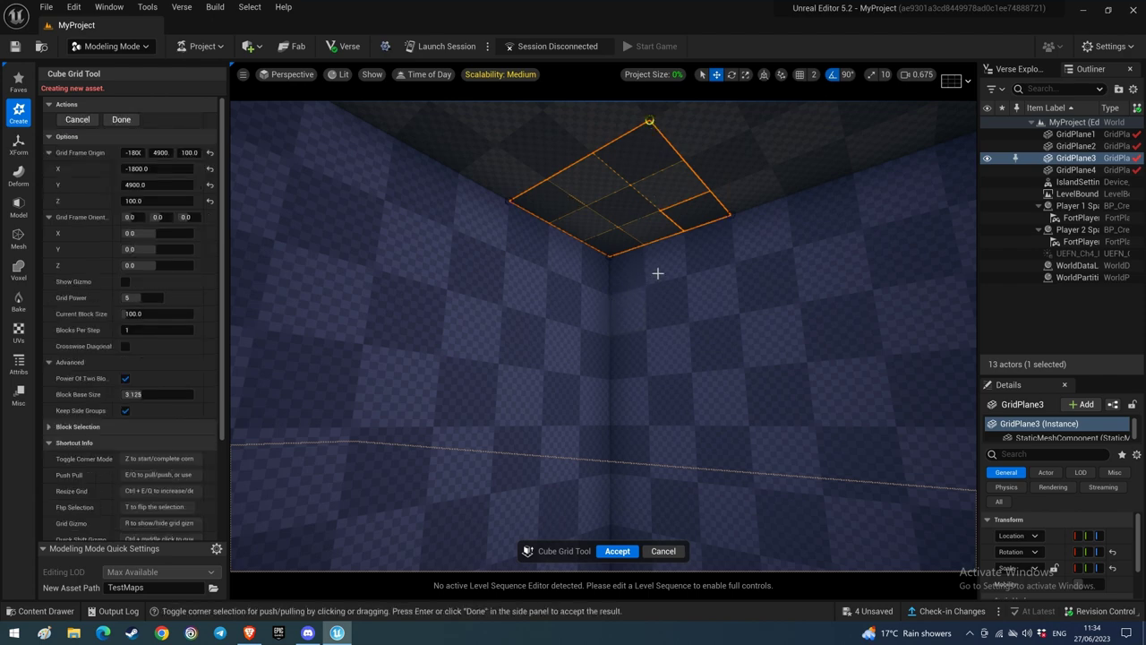
key(e)
key(e)
key(e)
key(e)
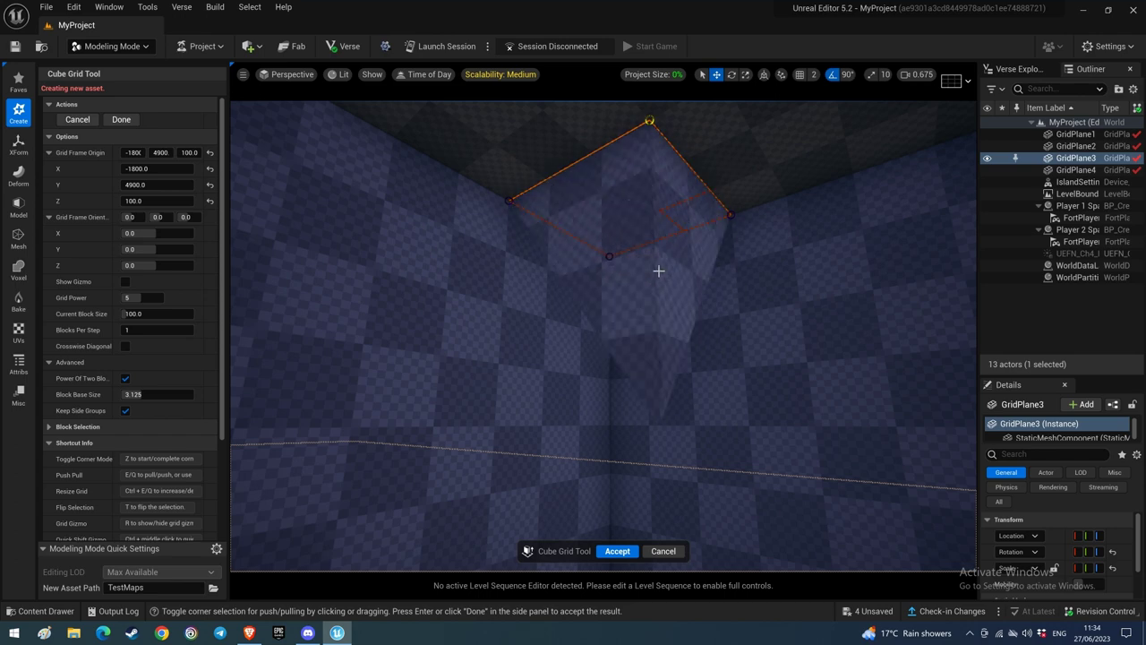
key(q)
key(q)
key(q)
key(q)
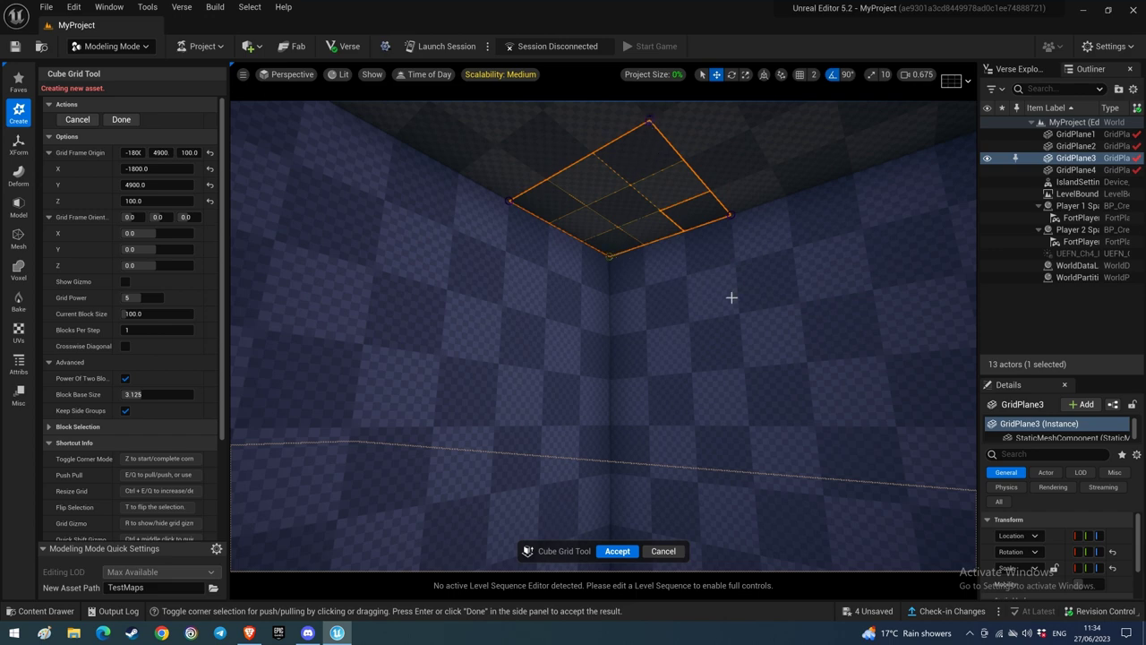
Pull the ceiling square down four blocks from only the corner where the two walls meet.
key(e)
key(e)
key(e)
key(e)
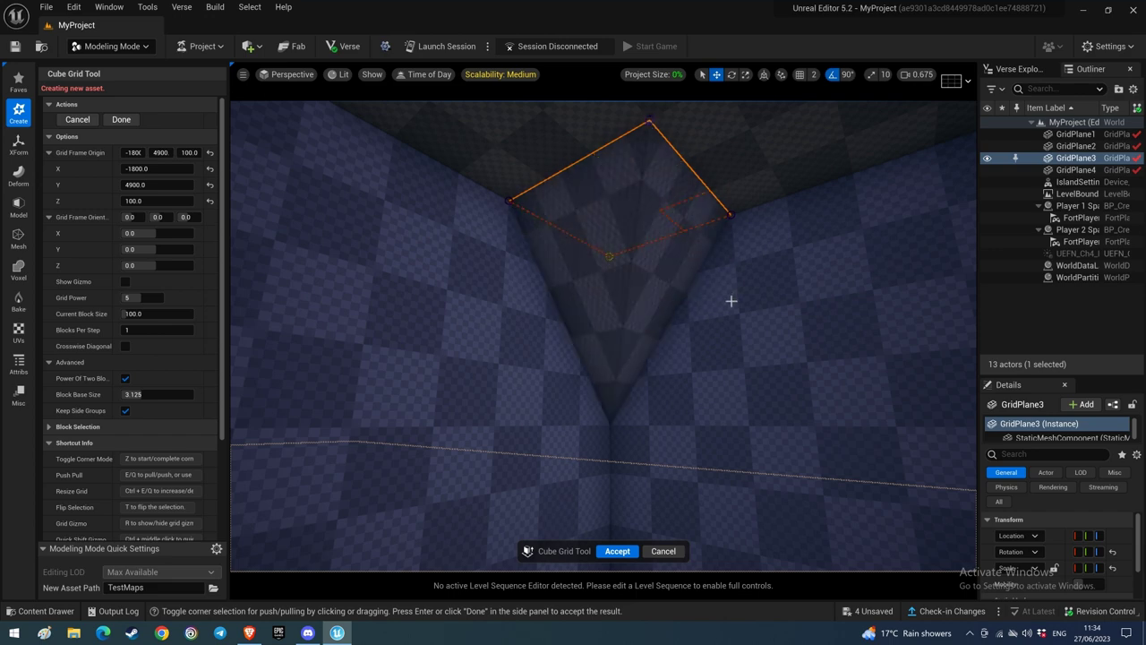
key(s)
mouse_move(729, 307)
right_down()
mouse_move(752, 314)
mouse_move(729, 306)
right_up()
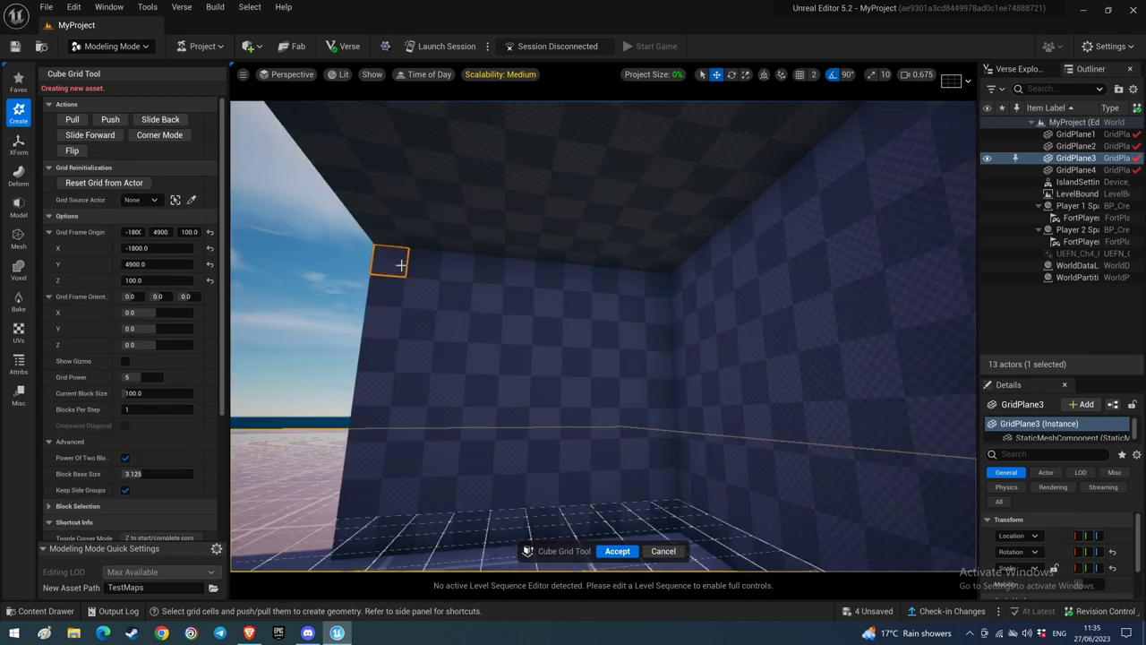
Select a two-block-high strip along the top of the side wall, try pulling out its lower corners in corner mode, and push it back.
drag(394, 260, 649, 305)
key(z)
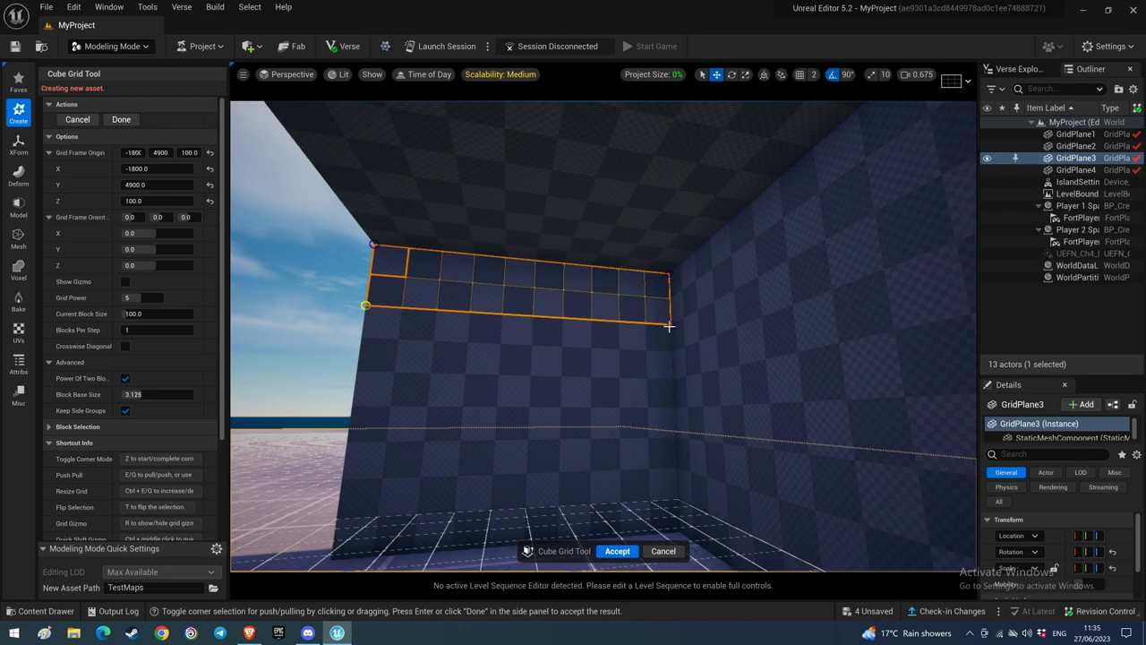
key(e)
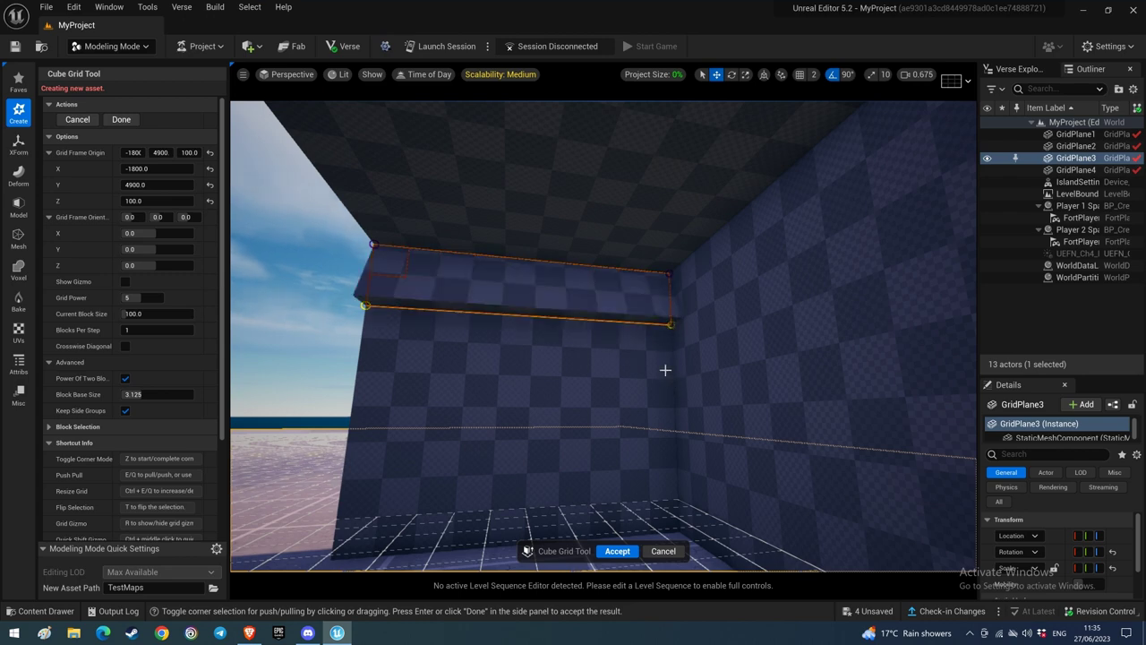
key(e)
key(q)
key(q)
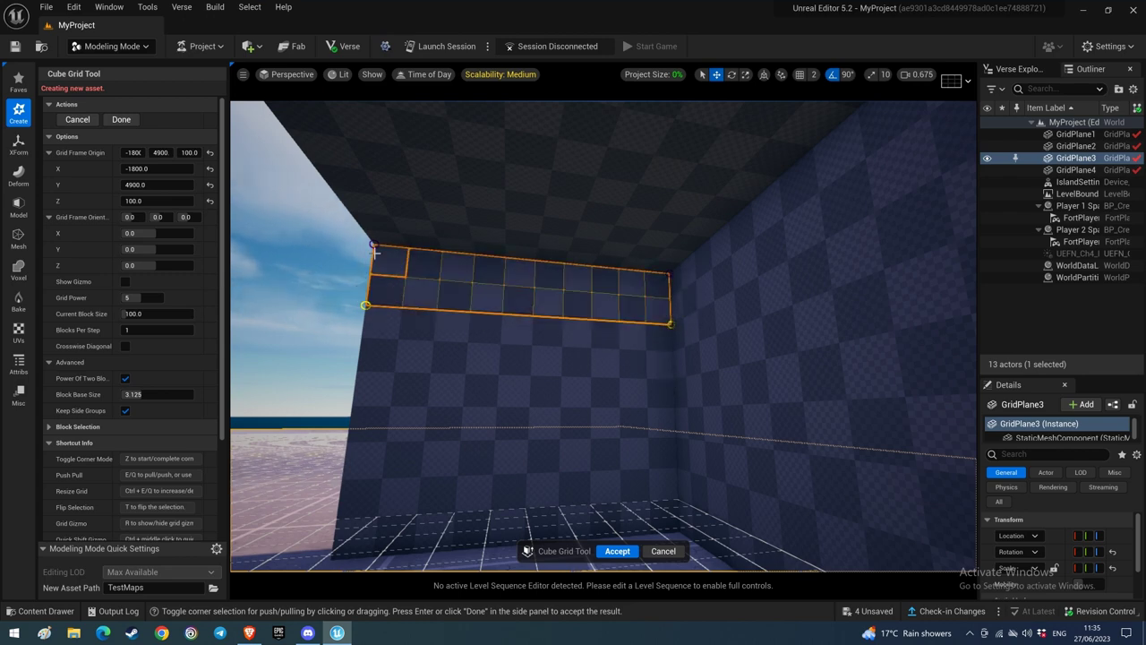
Switch the strip's corner selection from the lower to the upper corners and pull them out to slope the wall into the ceiling.
click(373, 246)
click(365, 306)
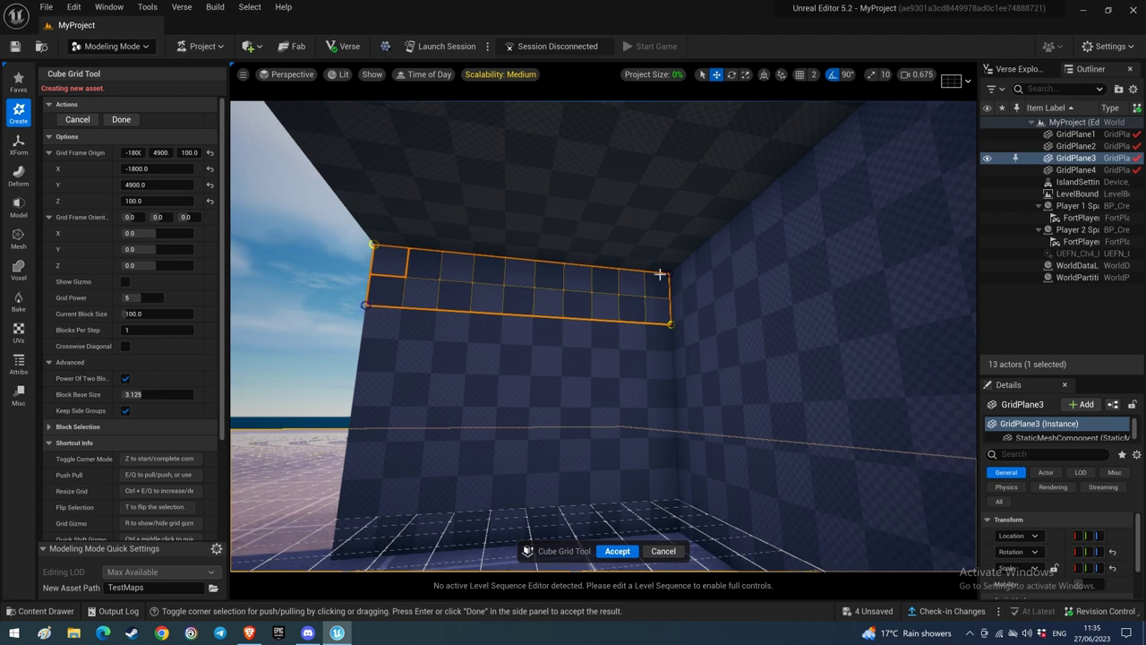
click(671, 325)
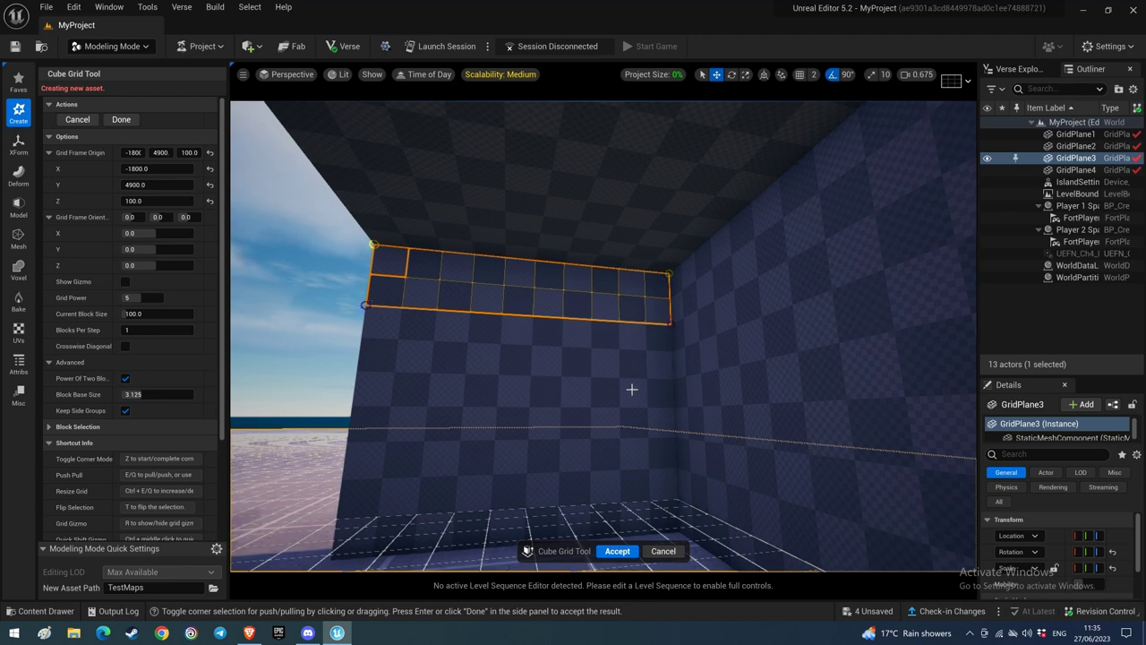
key(e)
key(e)
key(e)
mouse_move(598, 386)
right_down()
mouse_move(671, 372)
mouse_move(587, 384)
right_up()
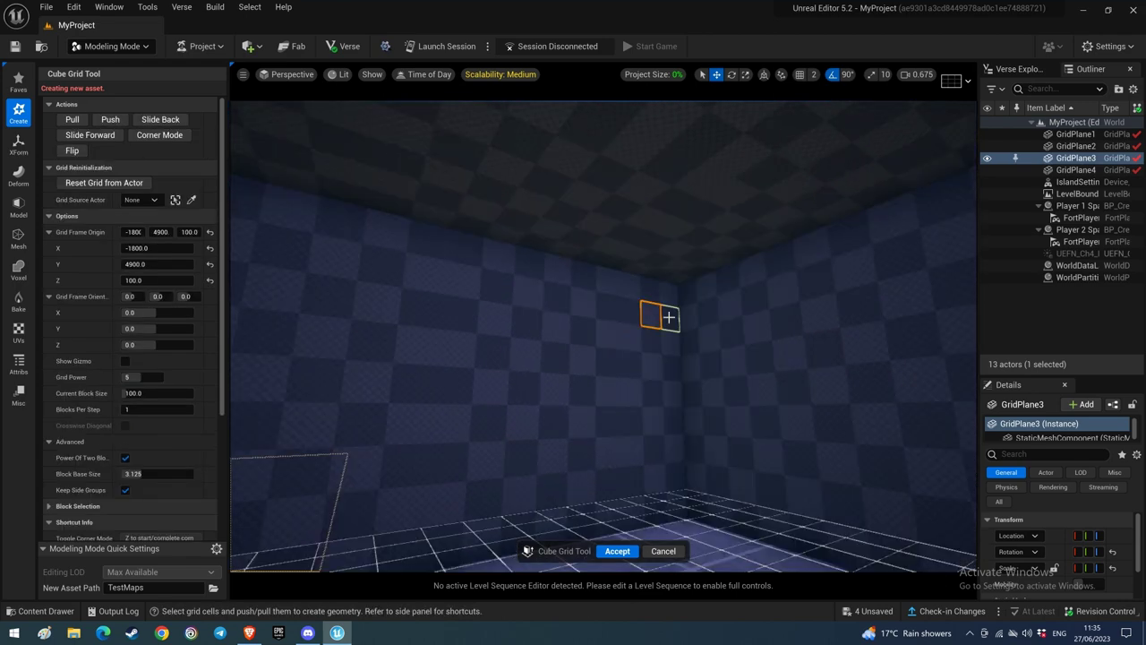
Select a two-block-high strip along the full top of the adjoining long wall, pull it into a matching slope, and complete the corner edit.
drag(669, 317, 312, 224)
right_drag(390, 298, 197, 277)
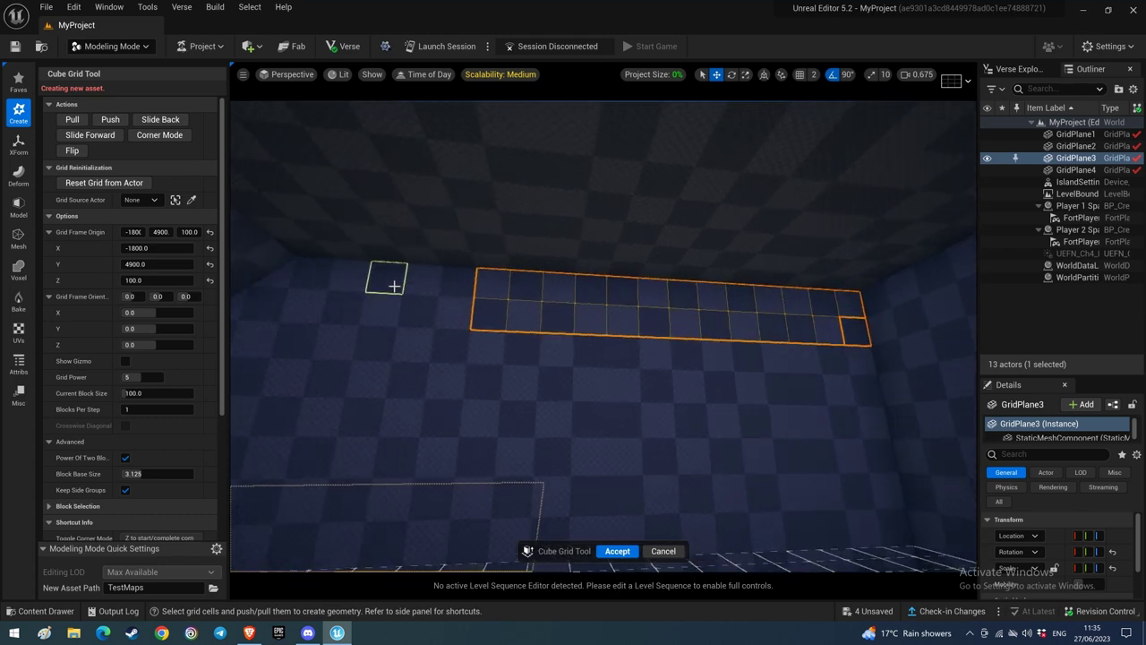
shift+click(322, 279)
shift+click(279, 281)
right_drag(431, 385, 346, 385)
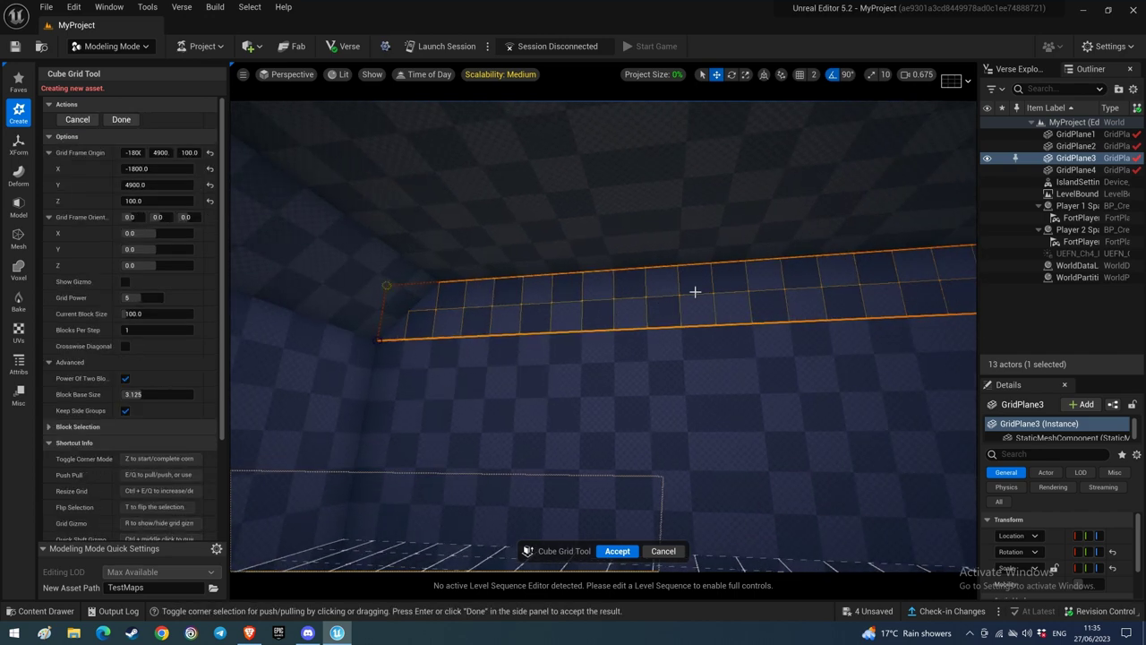
right_drag(695, 292, 761, 279)
right_drag(848, 344, 668, 387)
key(e)
key(e)
key(z)
click(744, 400)
mouse_move(782, 398)
right_down()
mouse_move(649, 395)
mouse_move(792, 394)
right_up()
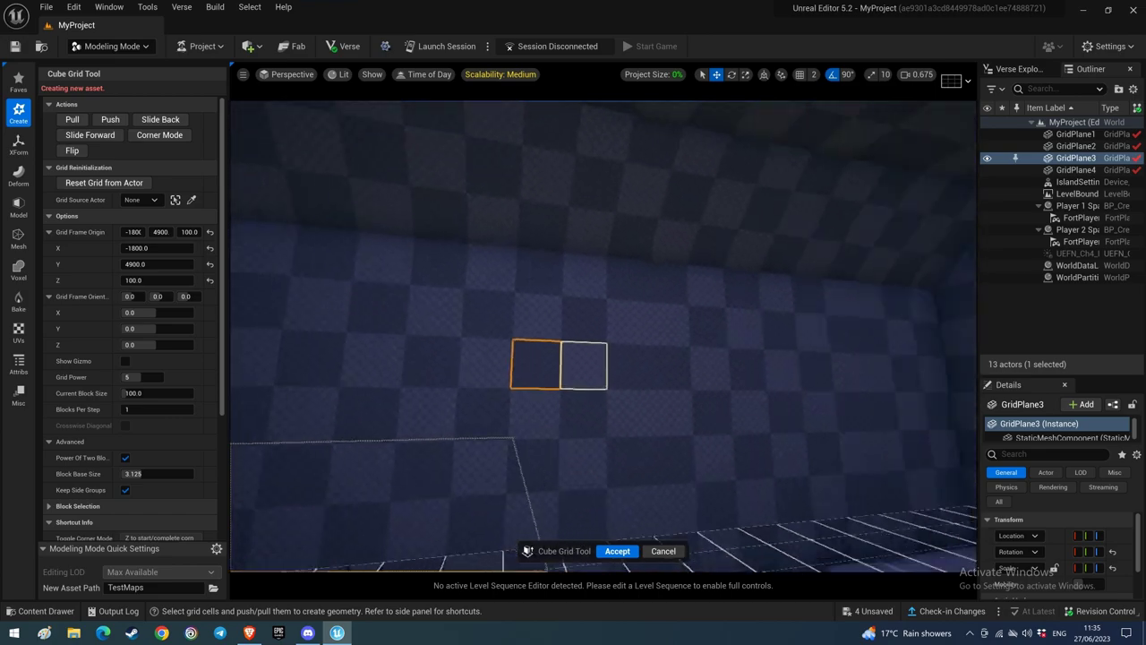